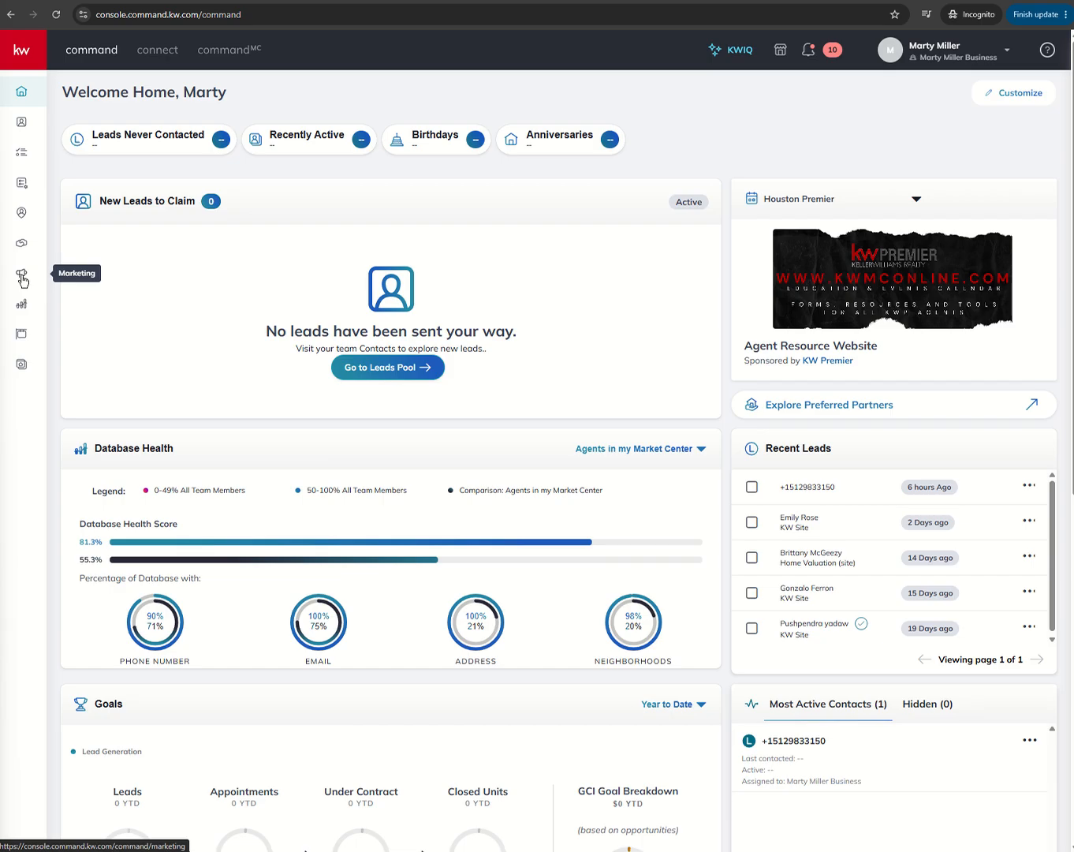
Start a new blank email design from the Marketing designs area.
click(23, 281)
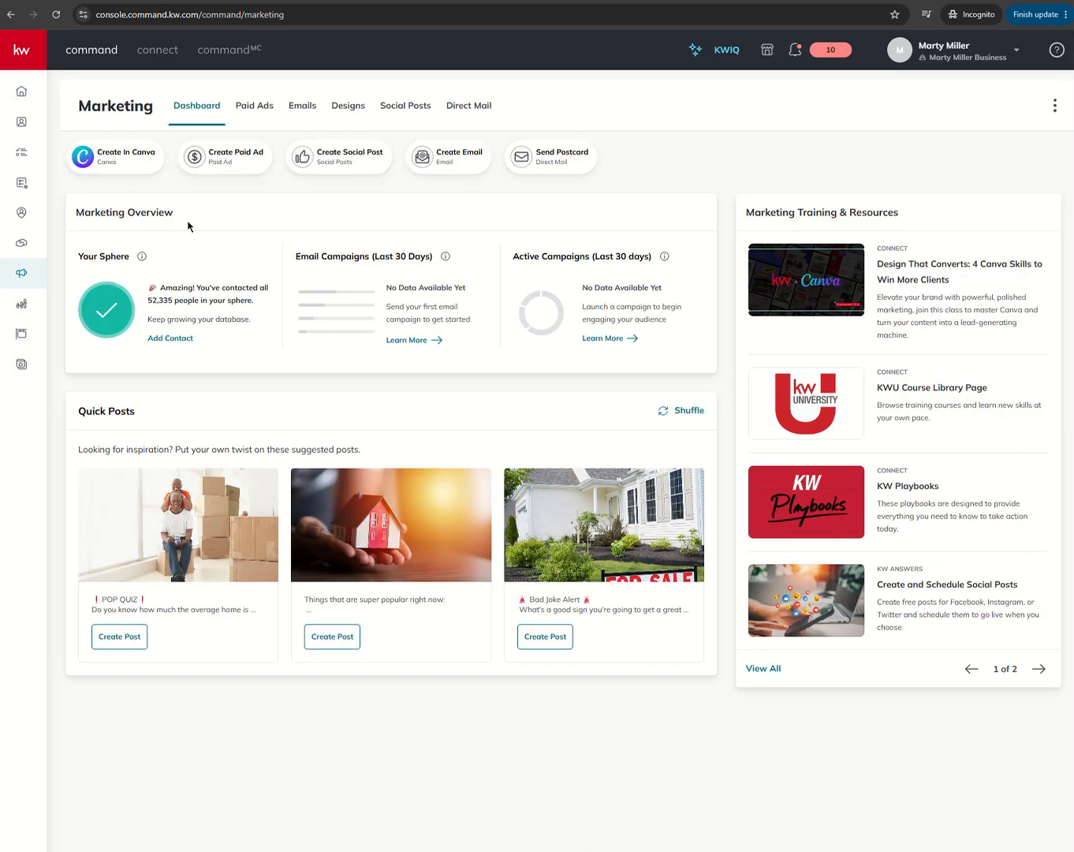
click(352, 117)
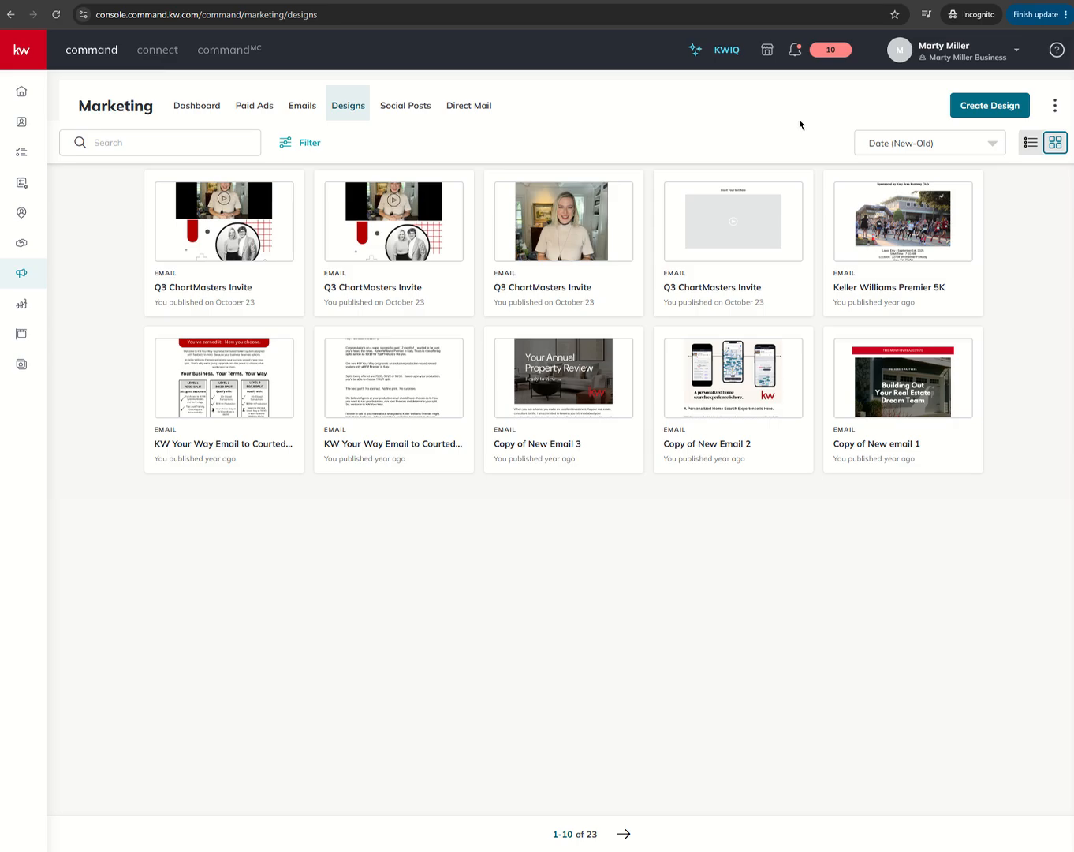
click(990, 109)
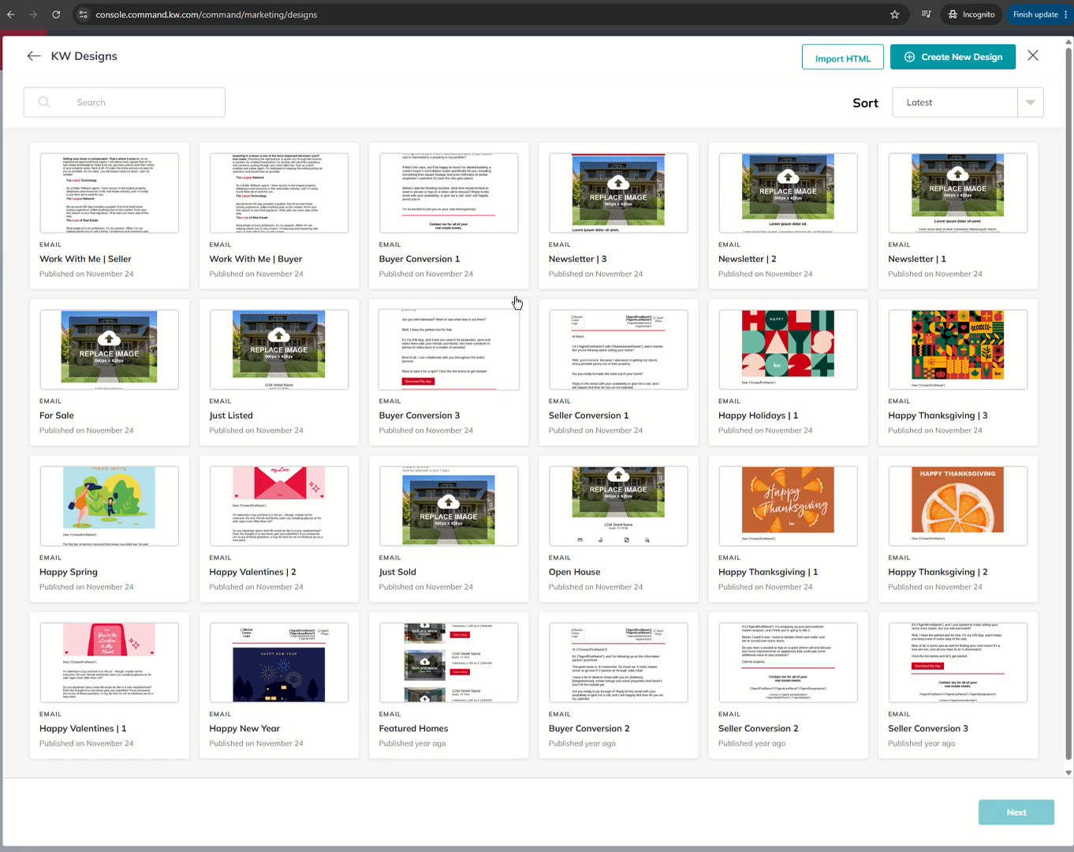
scroll(623, 584, down, 1)
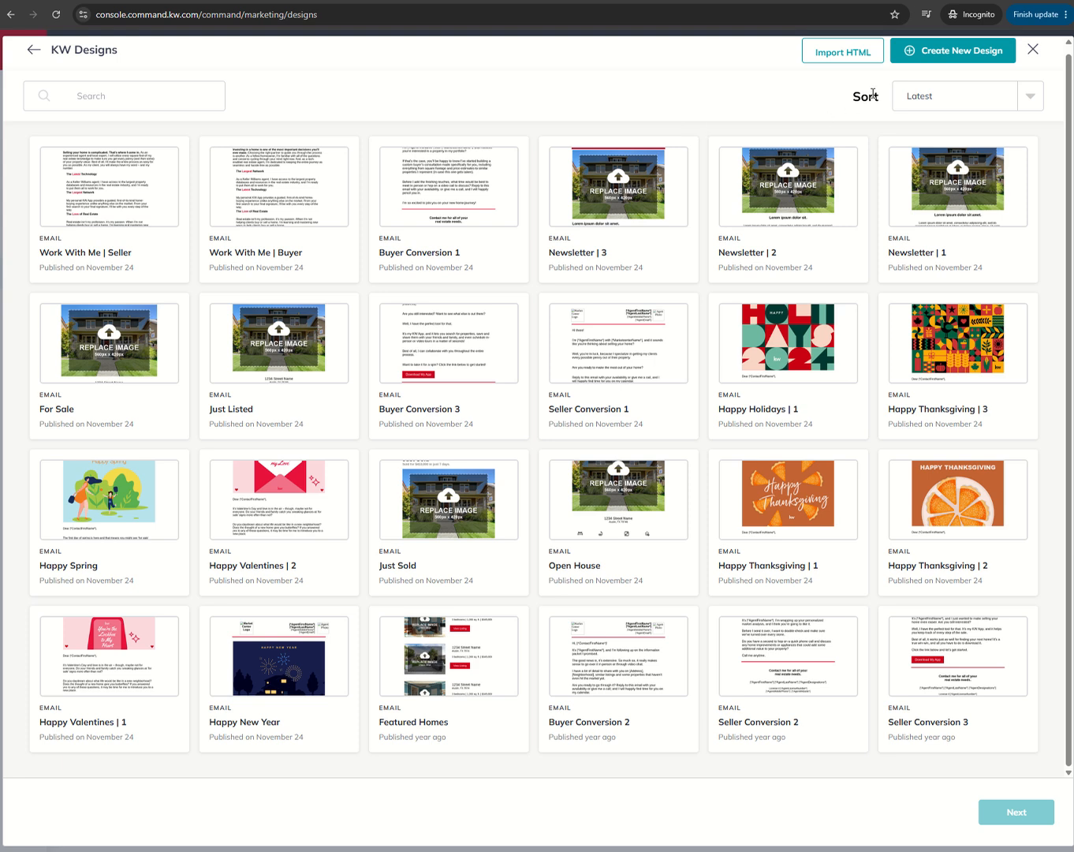
click(924, 55)
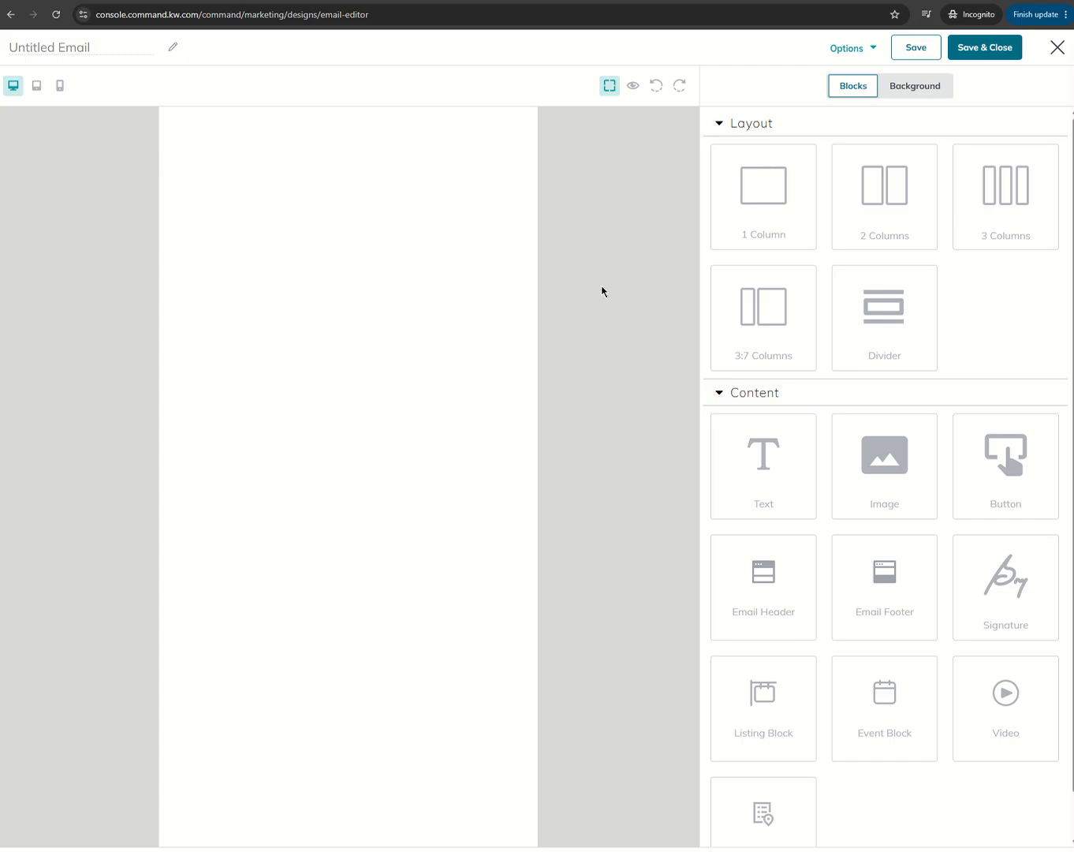
Name the untitled email "Command 6610 Test".
click(123, 51)
text(Comm)
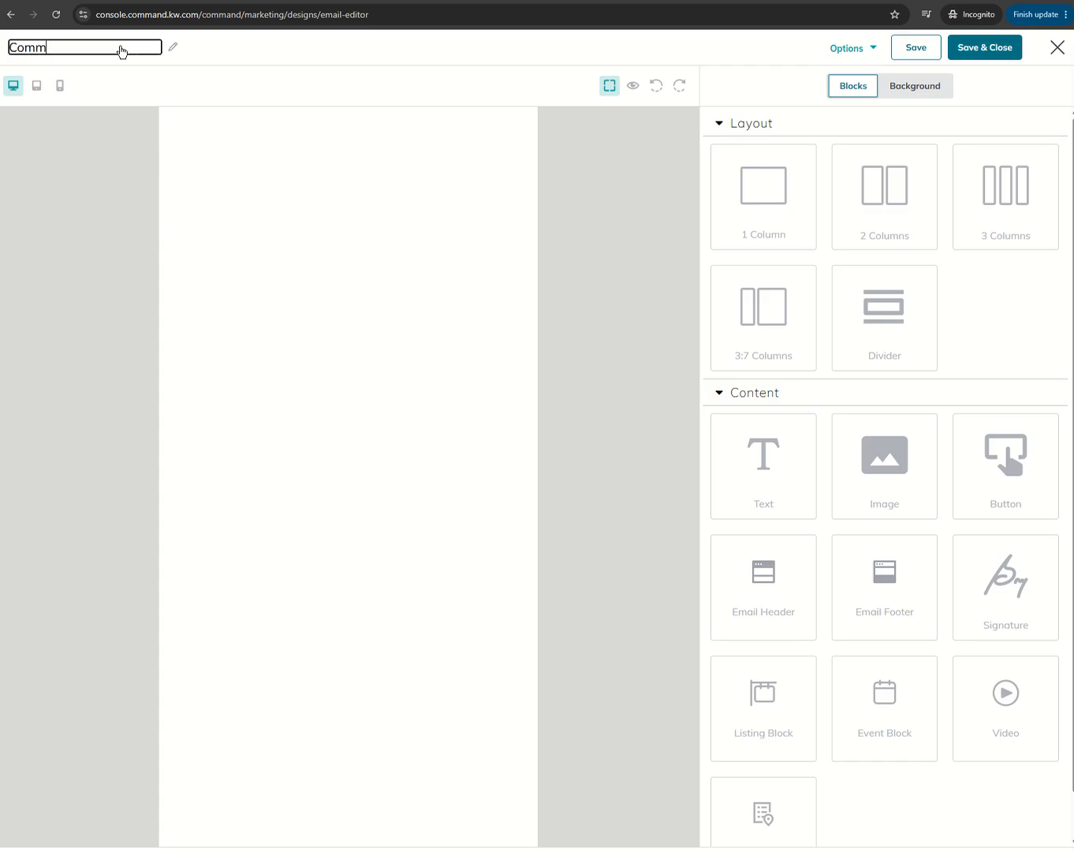
text(and 6610 Test)
click(69, 179)
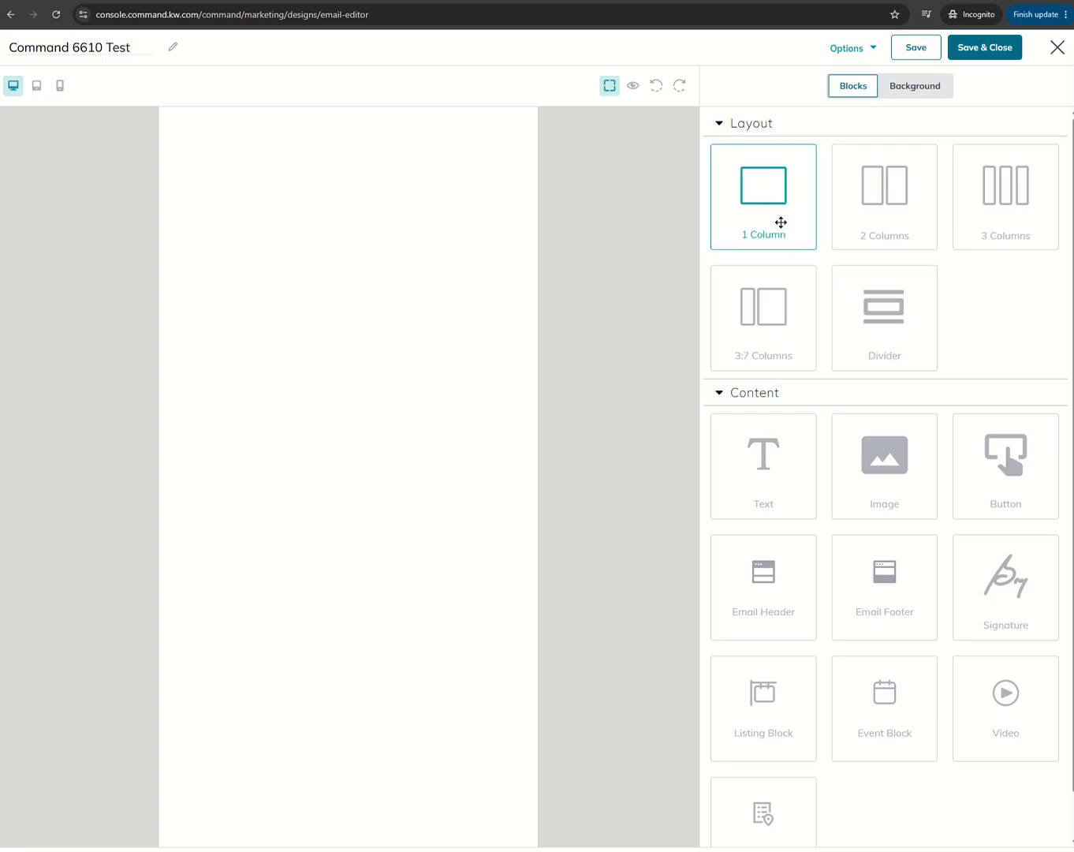
Add a one-column layout and a two-column layout to the blank email, each followed by a divider.
drag(781, 223, 464, 243)
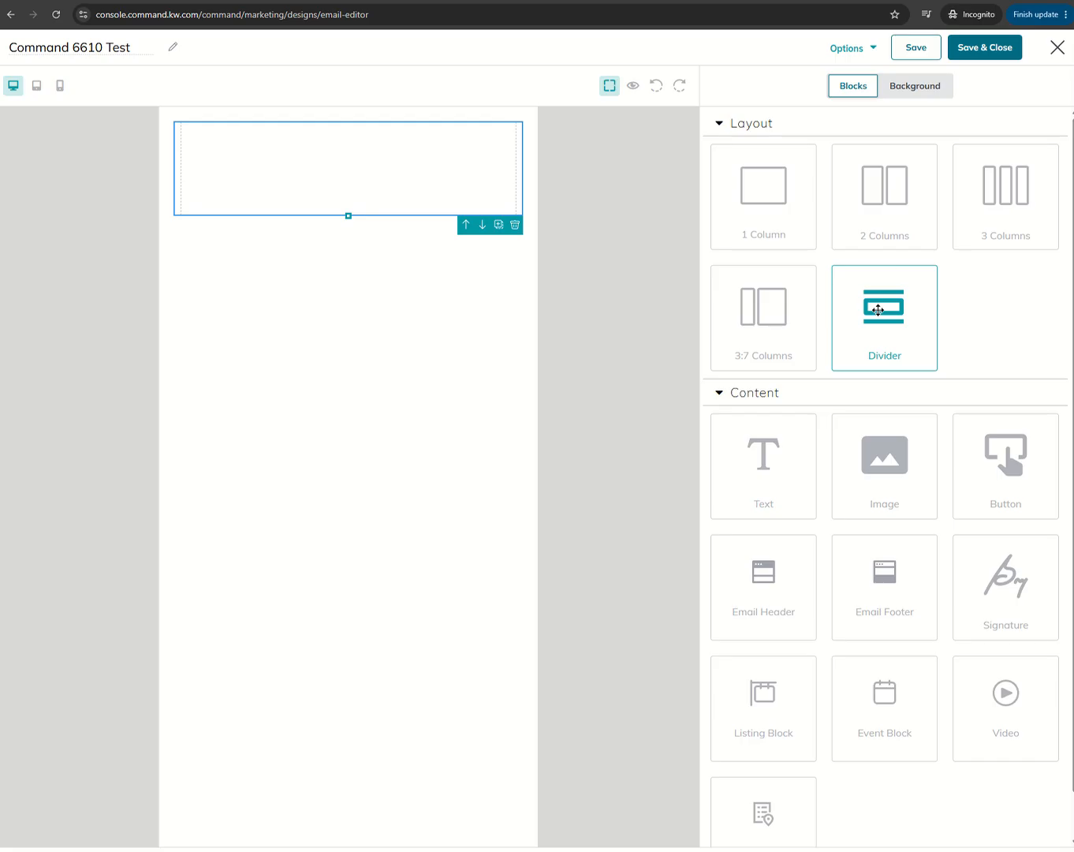
drag(877, 310, 436, 286)
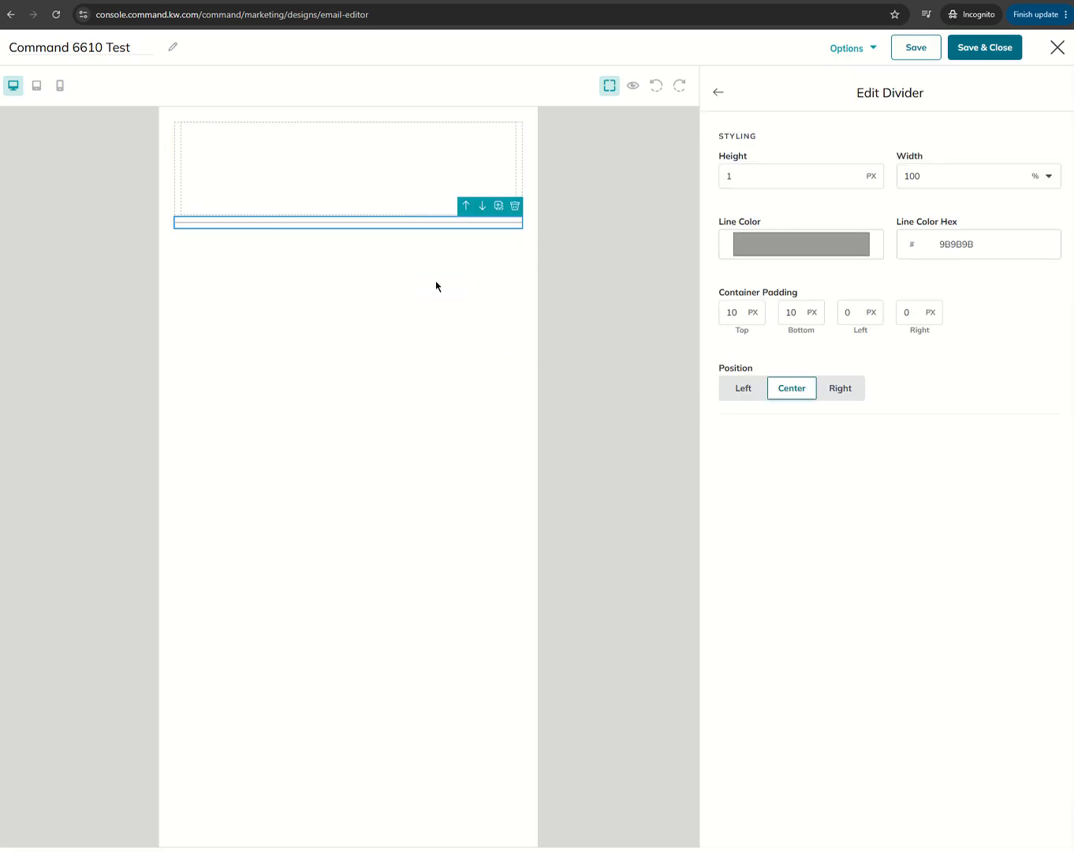
click(717, 95)
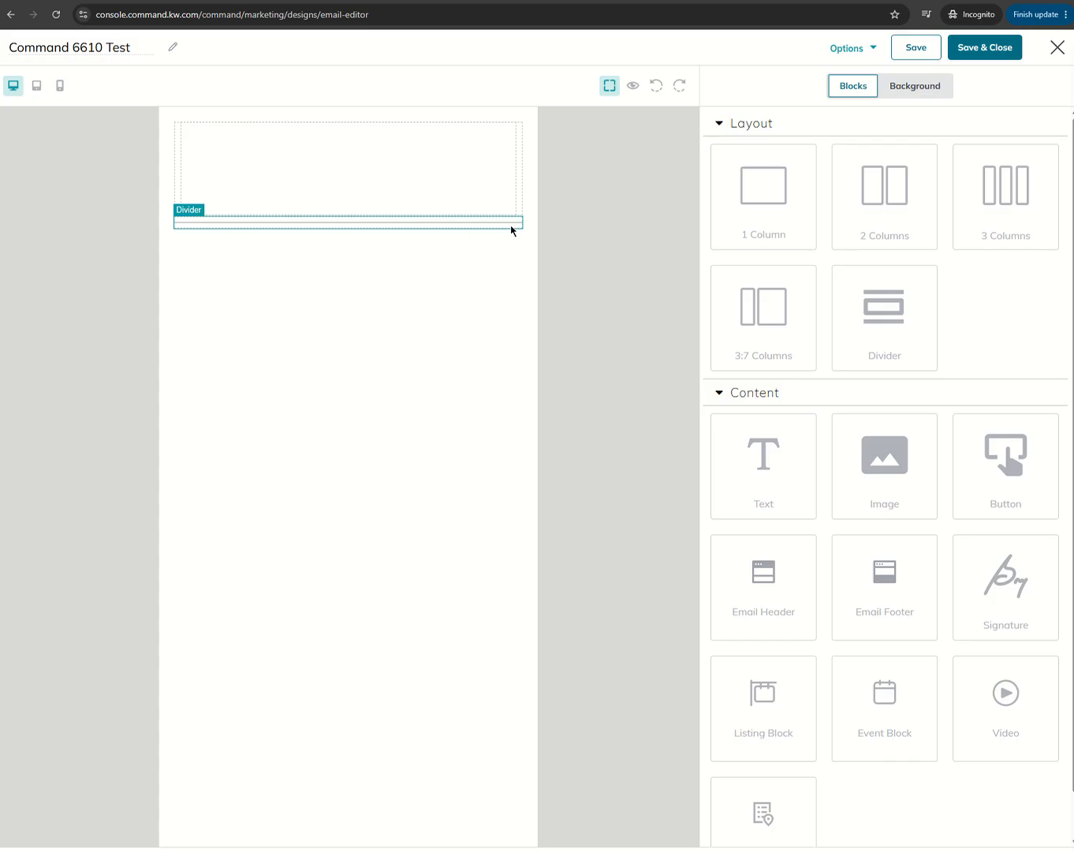
drag(872, 199, 456, 311)
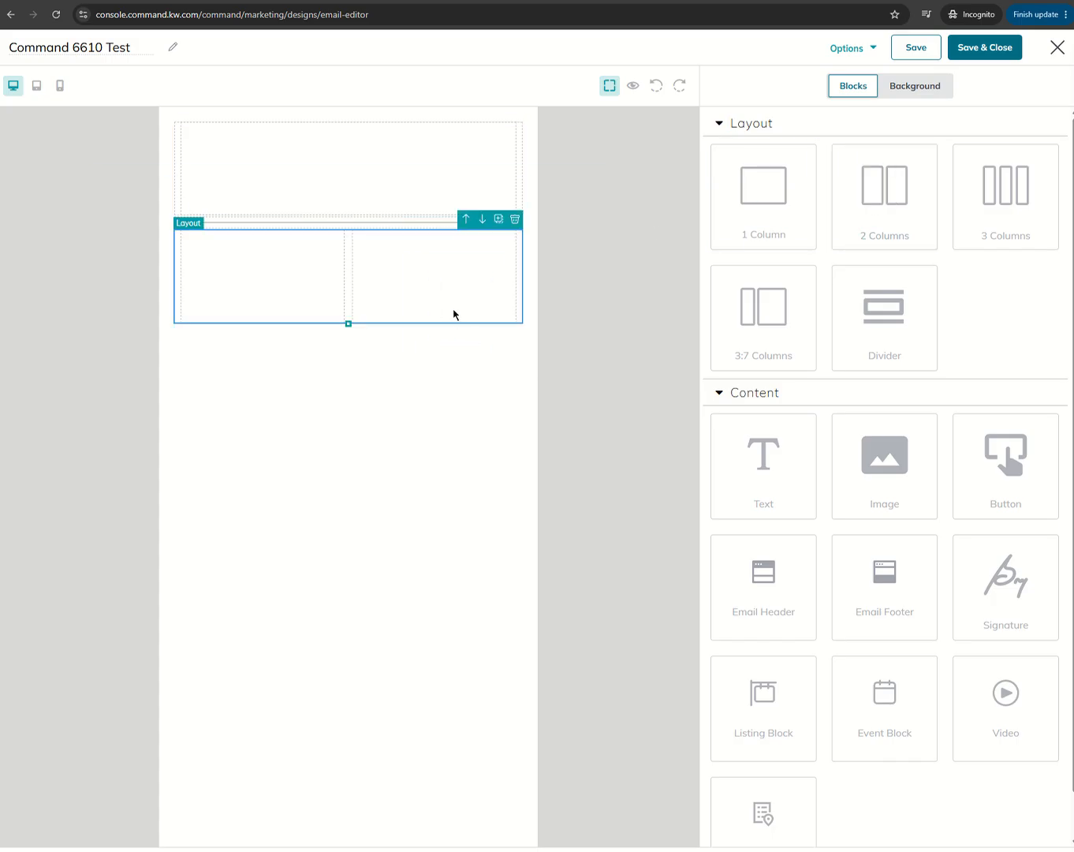
drag(885, 286, 584, 344)
click(720, 94)
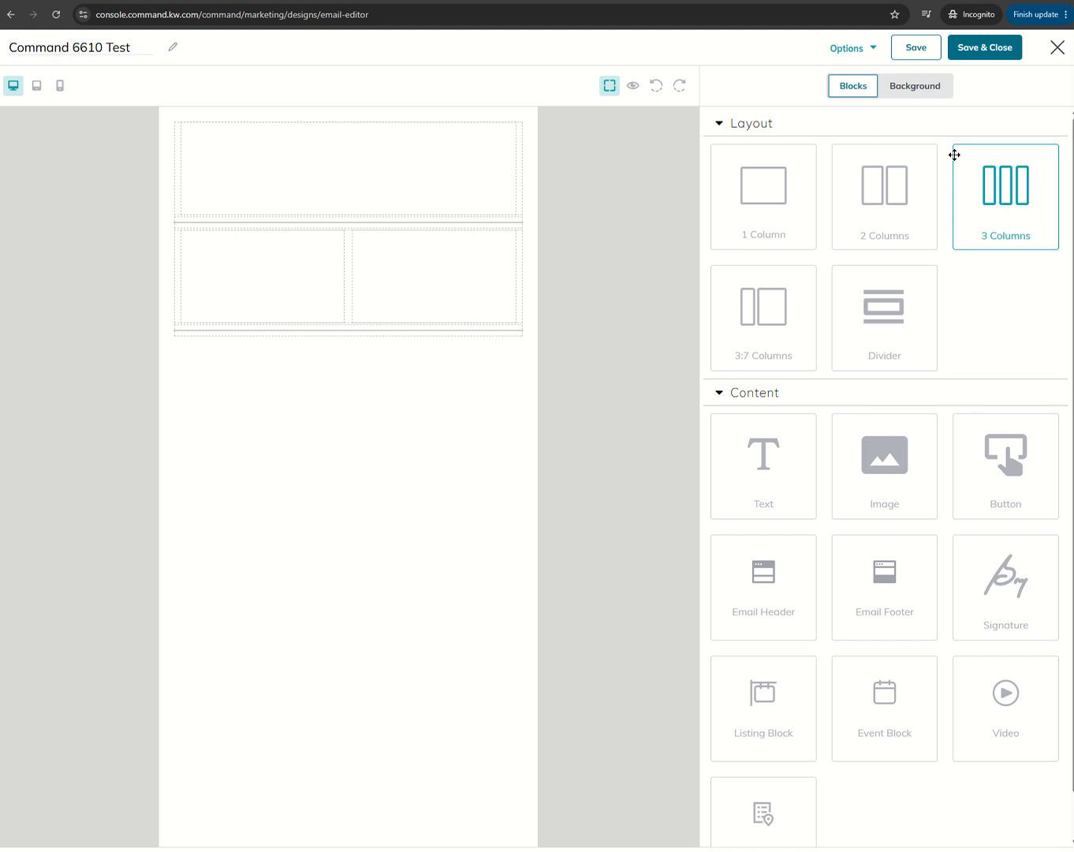
Extend the email with a three-column layout, a divider and a 3:7 column layout beneath the existing rows.
drag(954, 153, 426, 407)
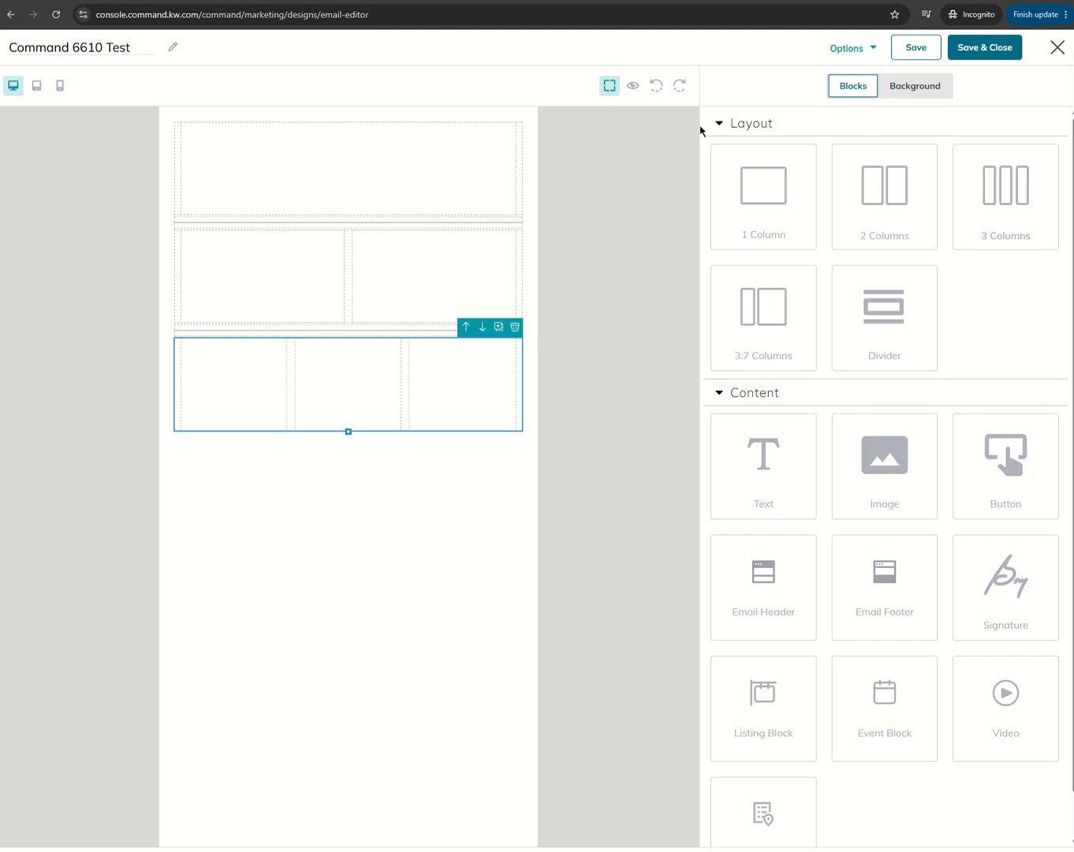
drag(838, 348, 461, 484)
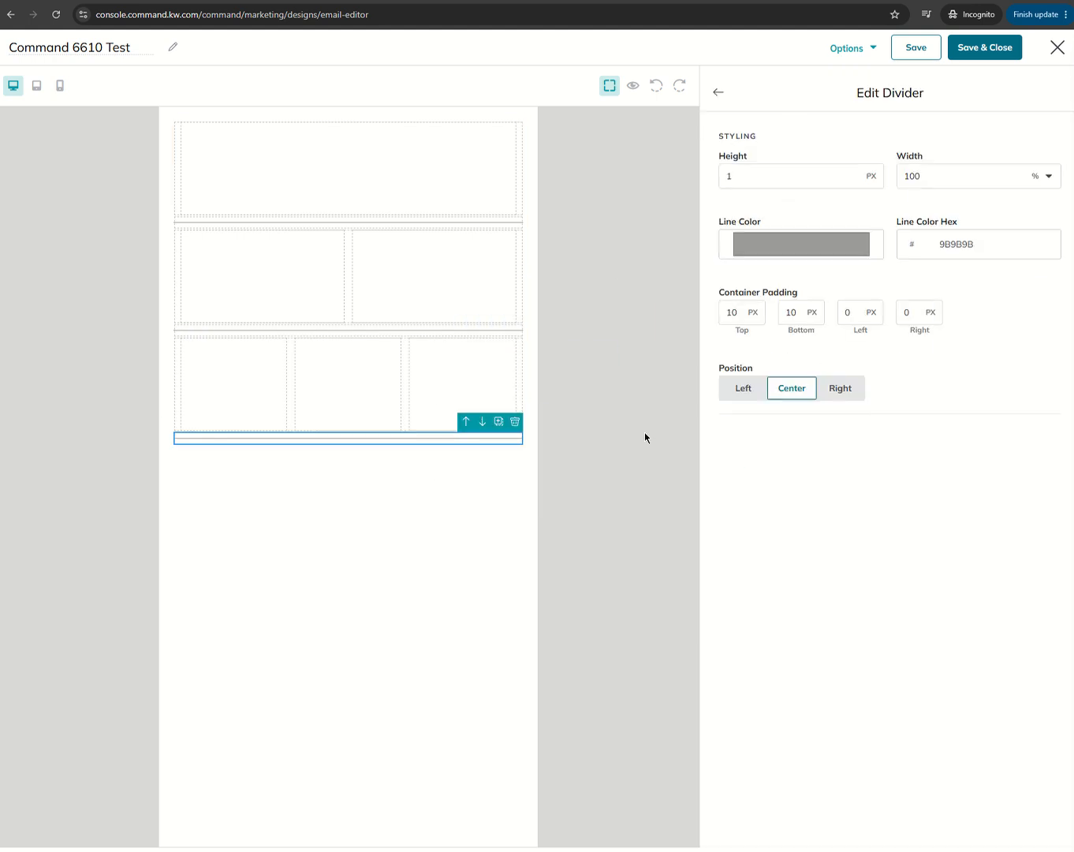
click(715, 95)
drag(764, 321, 478, 537)
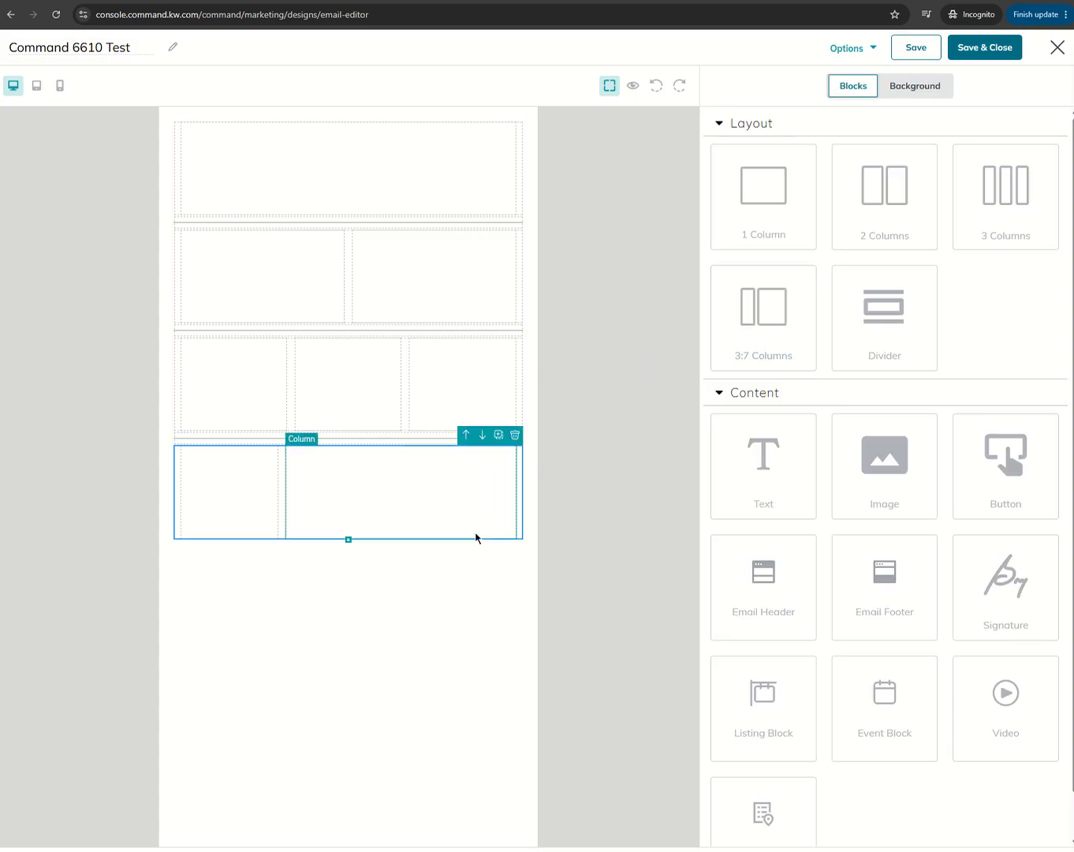
click(492, 615)
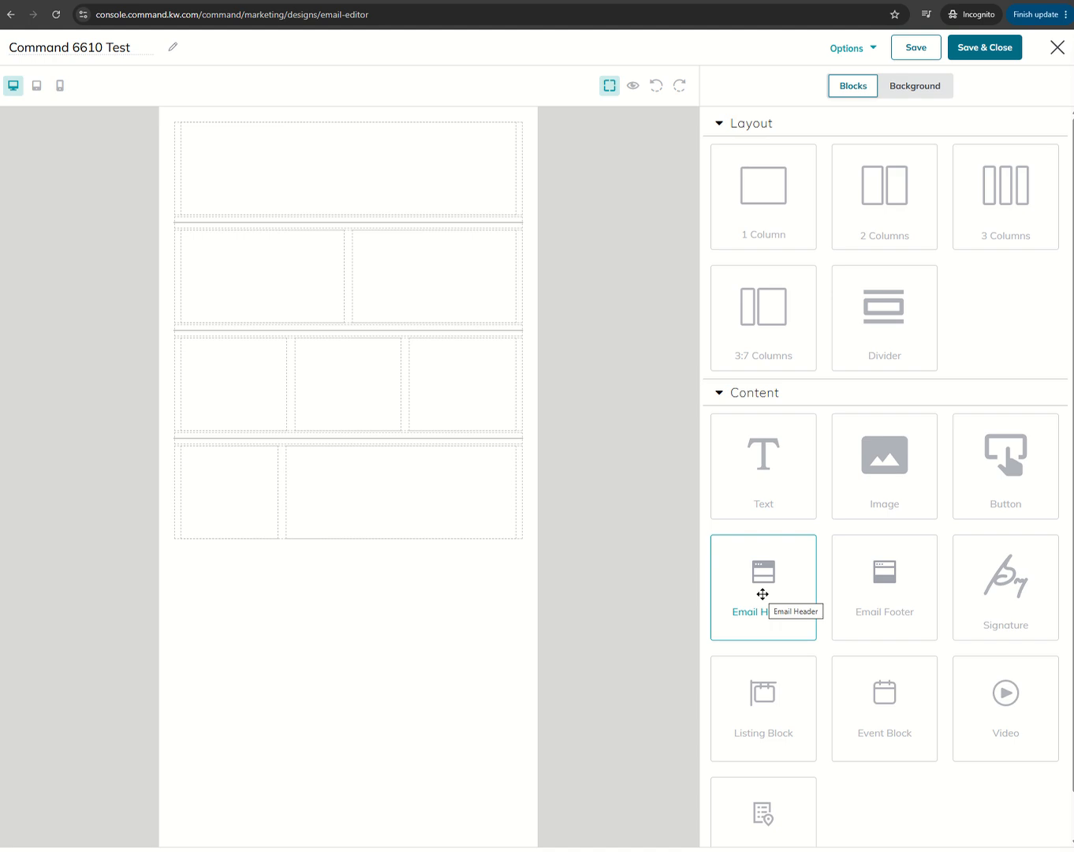
Insert an Email Header block above the one-column layout and check it in a preview of the email.
drag(762, 581, 395, 142)
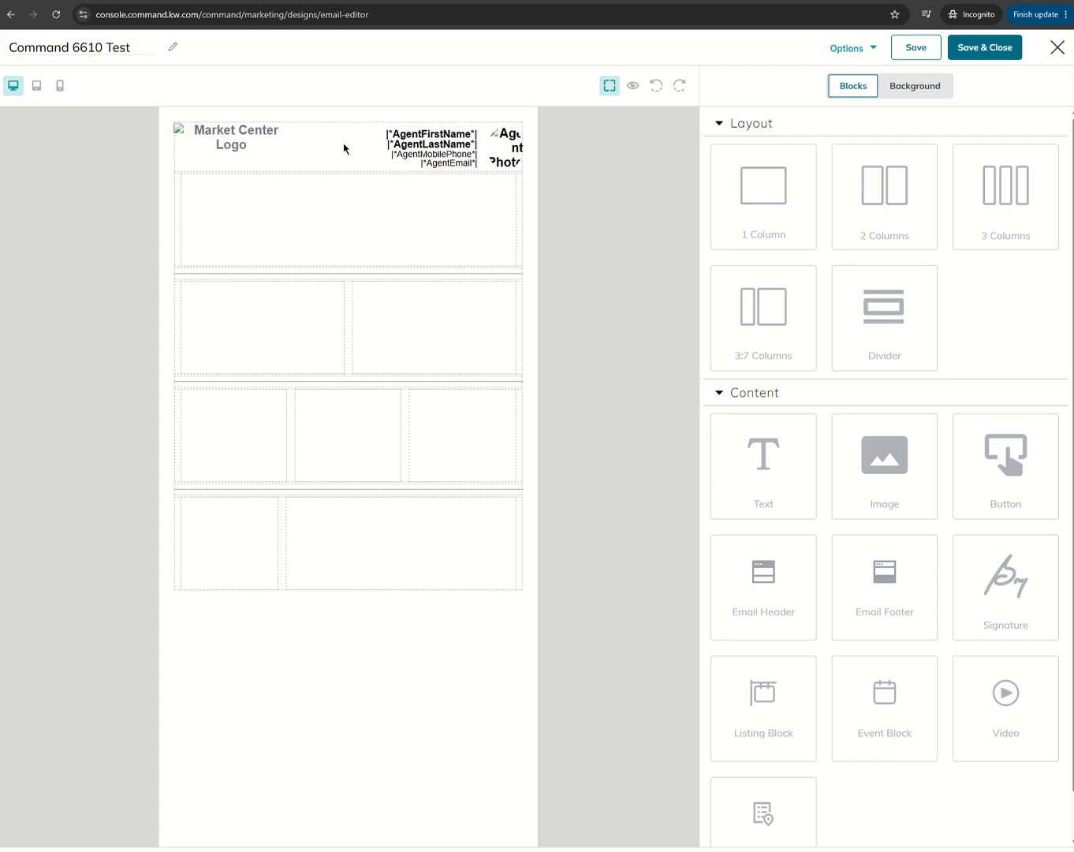
click(636, 88)
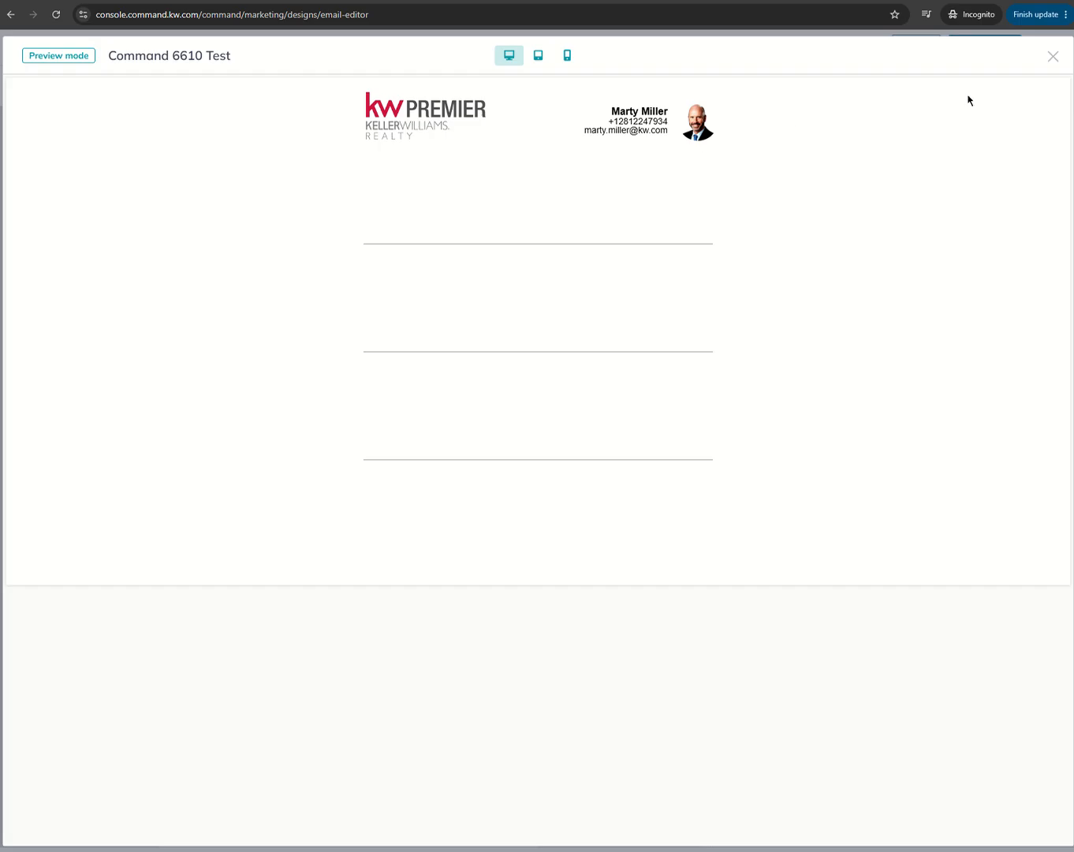
click(1054, 56)
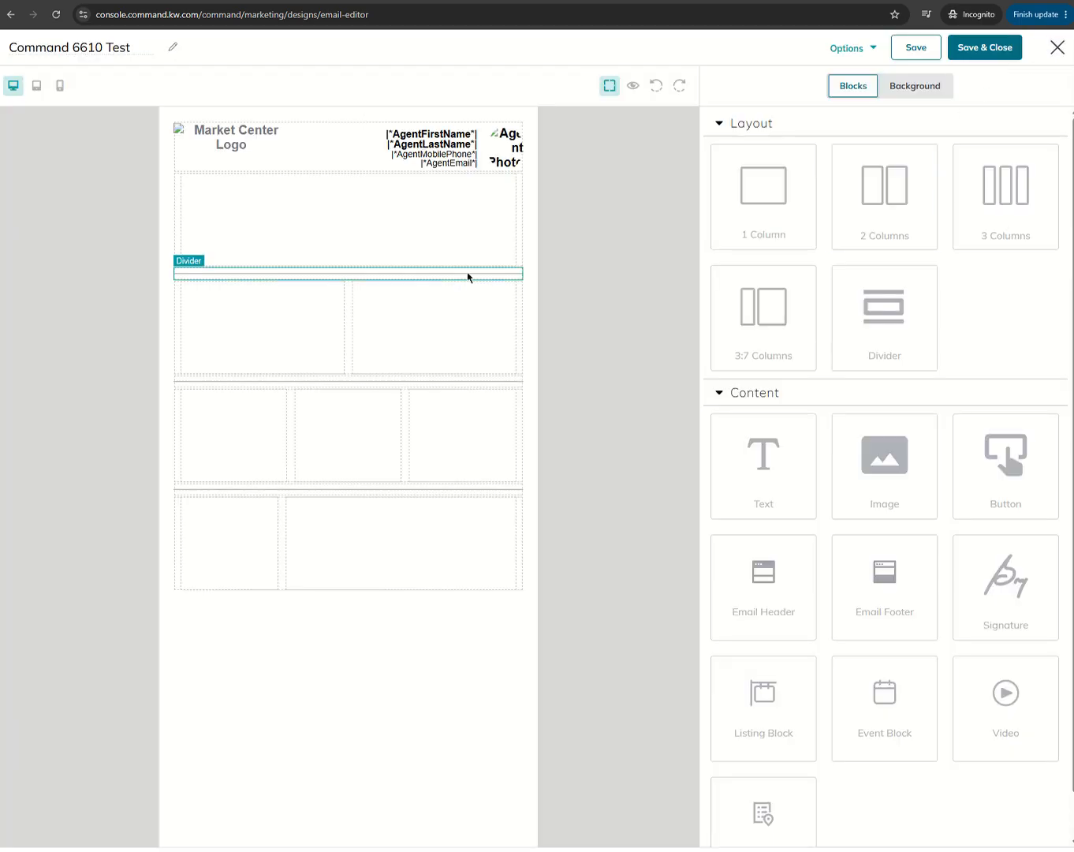
Preview the email in its tablet and mobile versions, and return to the editor.
click(873, 49)
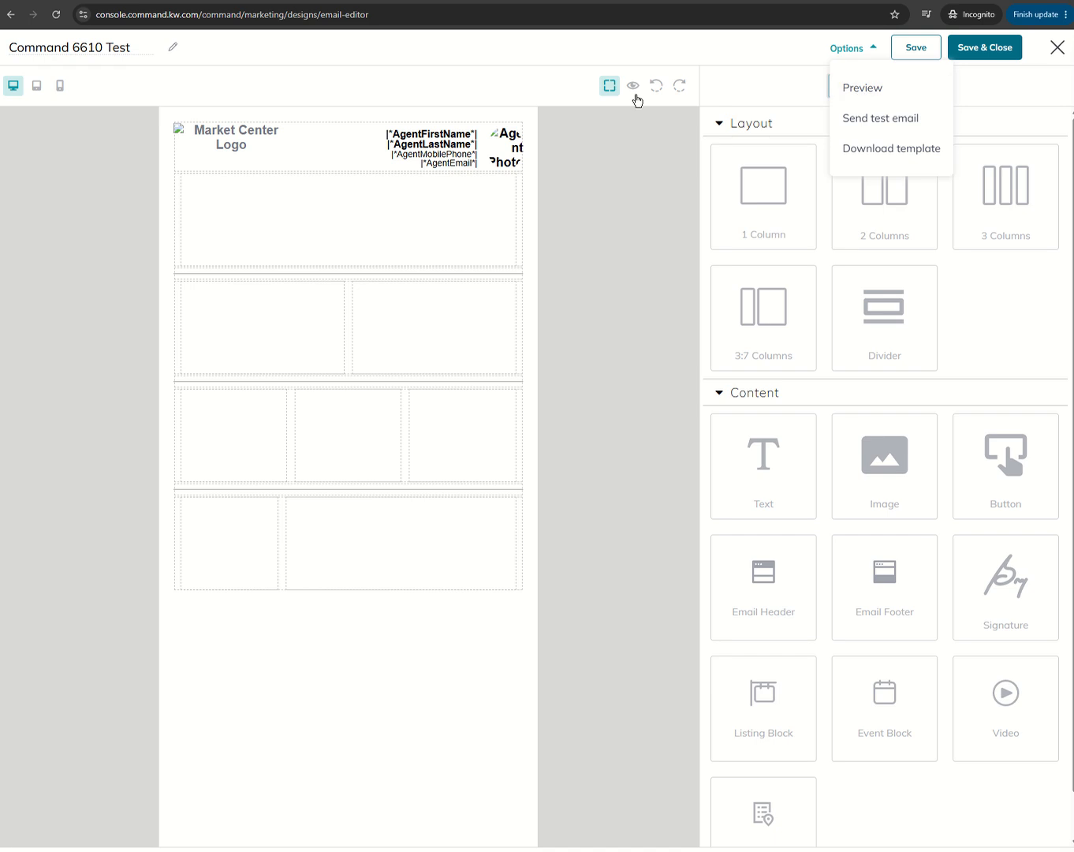
click(860, 96)
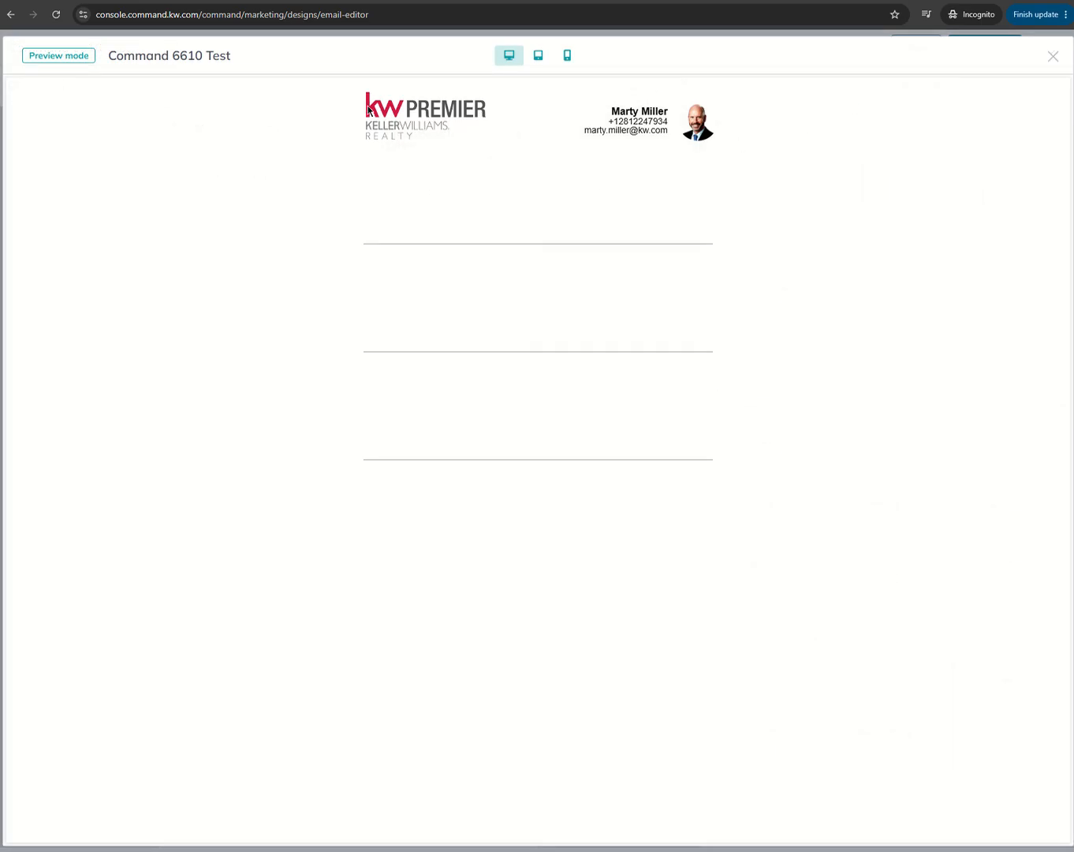
click(540, 58)
click(569, 59)
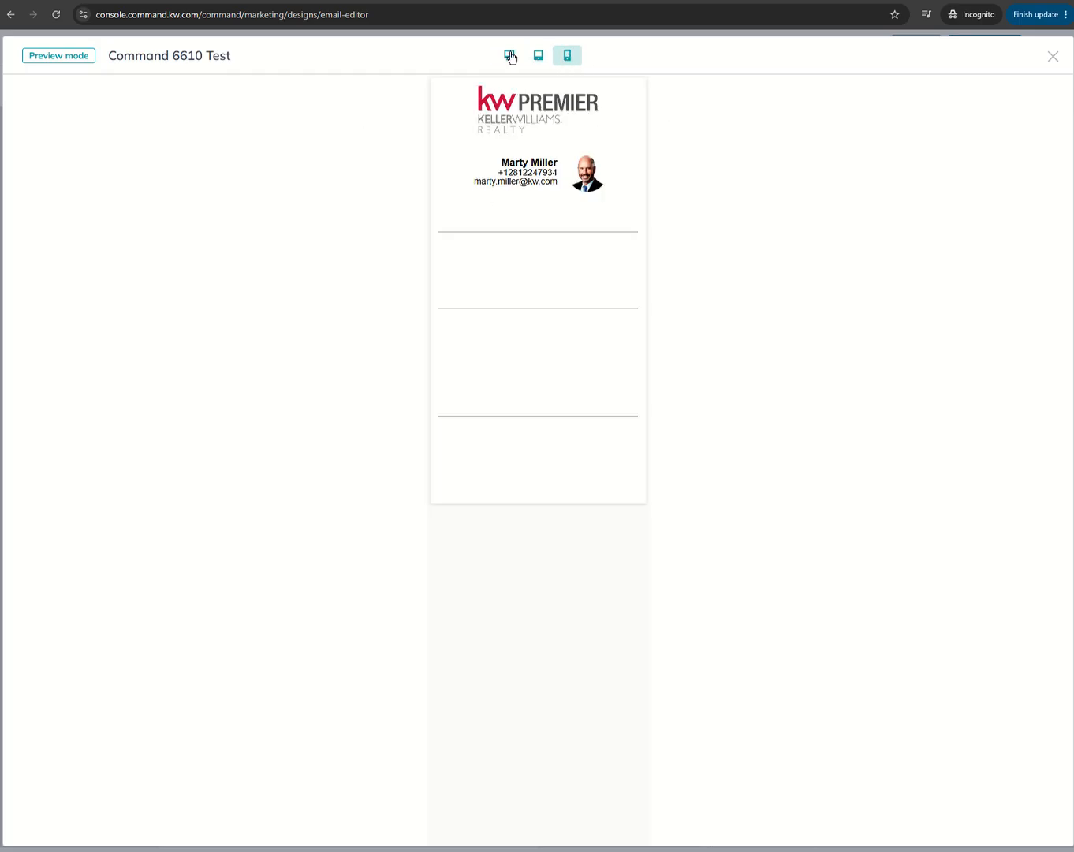
click(1049, 56)
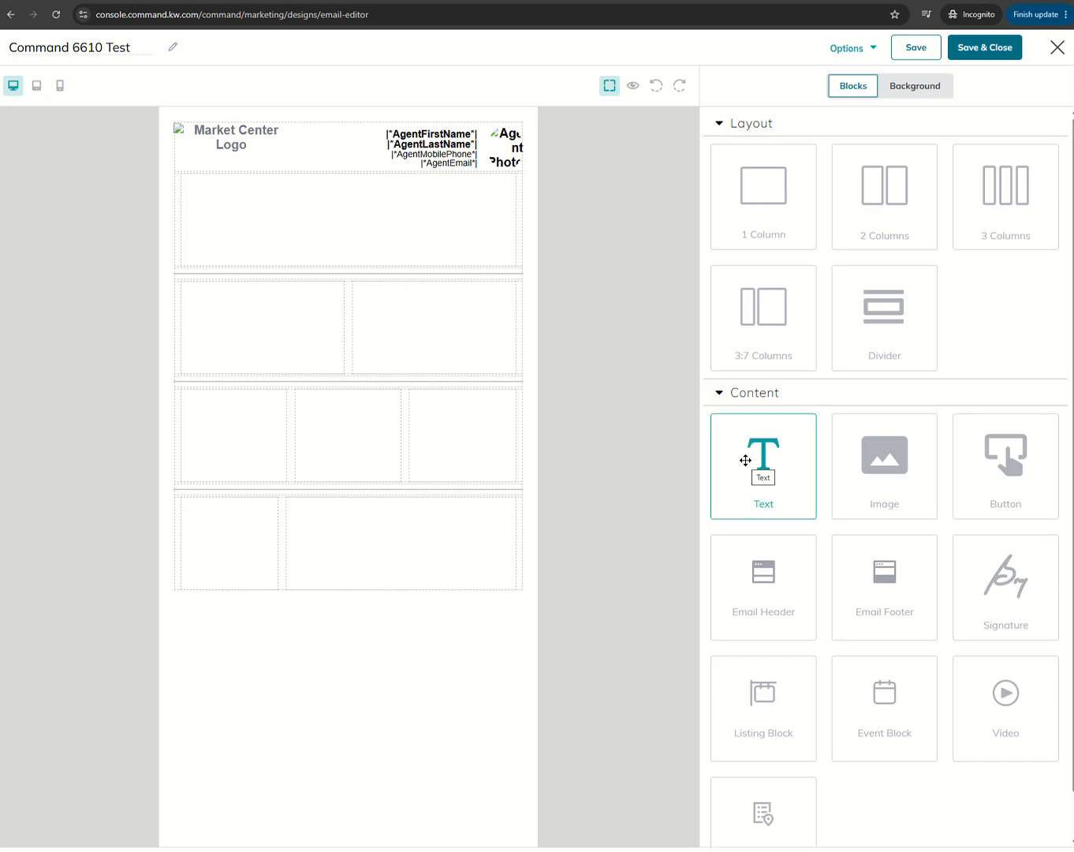
Add a text block to the one-column layout reading "Welcome to Old Katy Living at It's Finest!".
drag(746, 460, 347, 233)
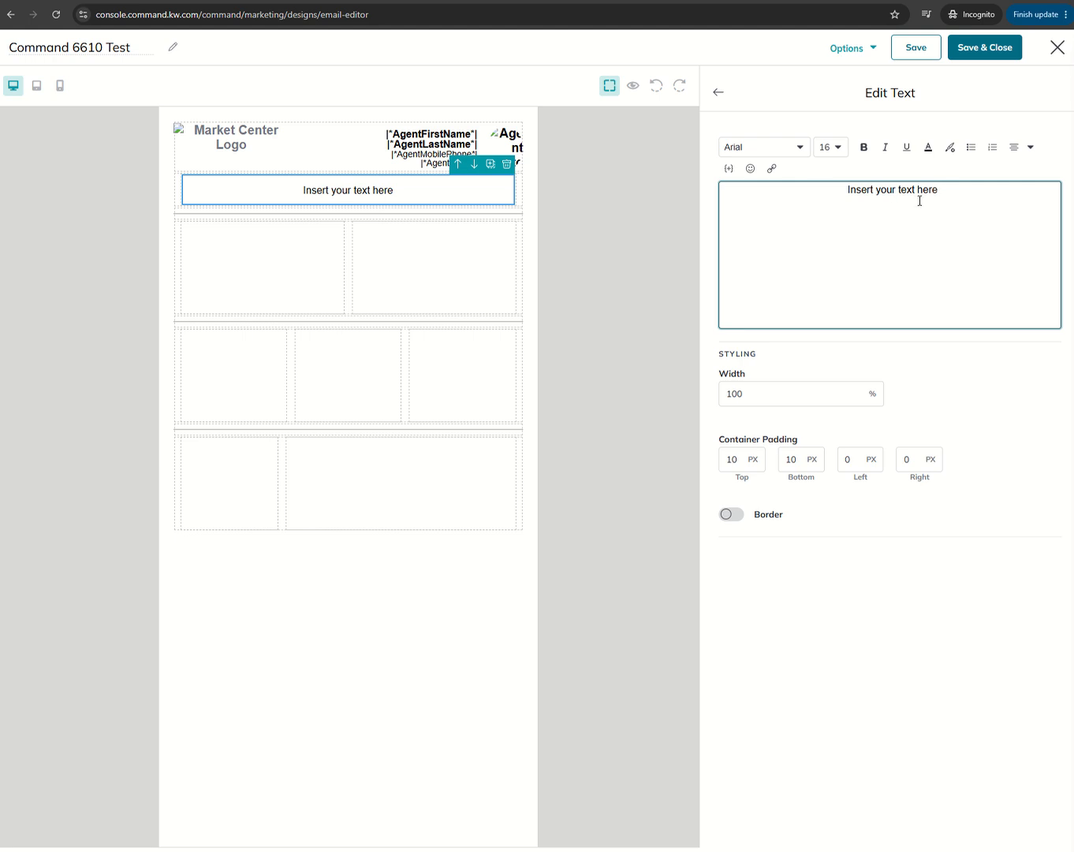
drag(952, 190, 777, 189)
text(Welcome to )
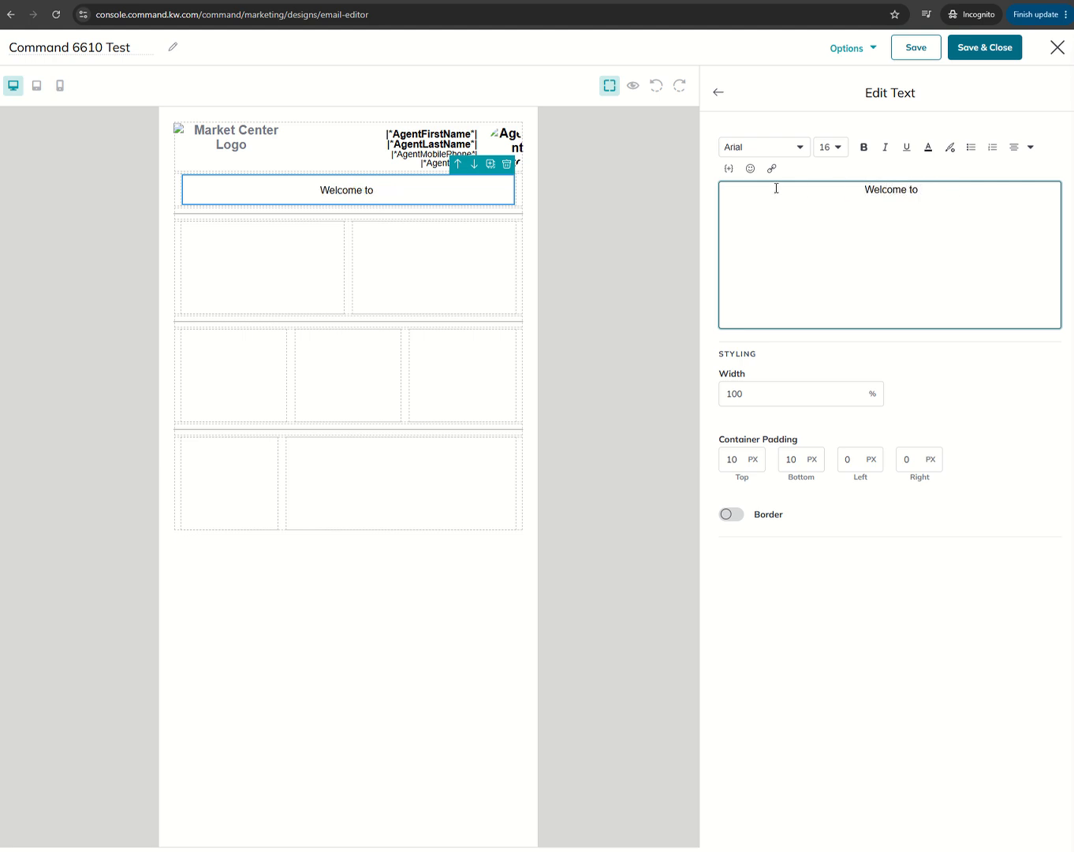
text(K)
key(BackSpace)
text(Old K)
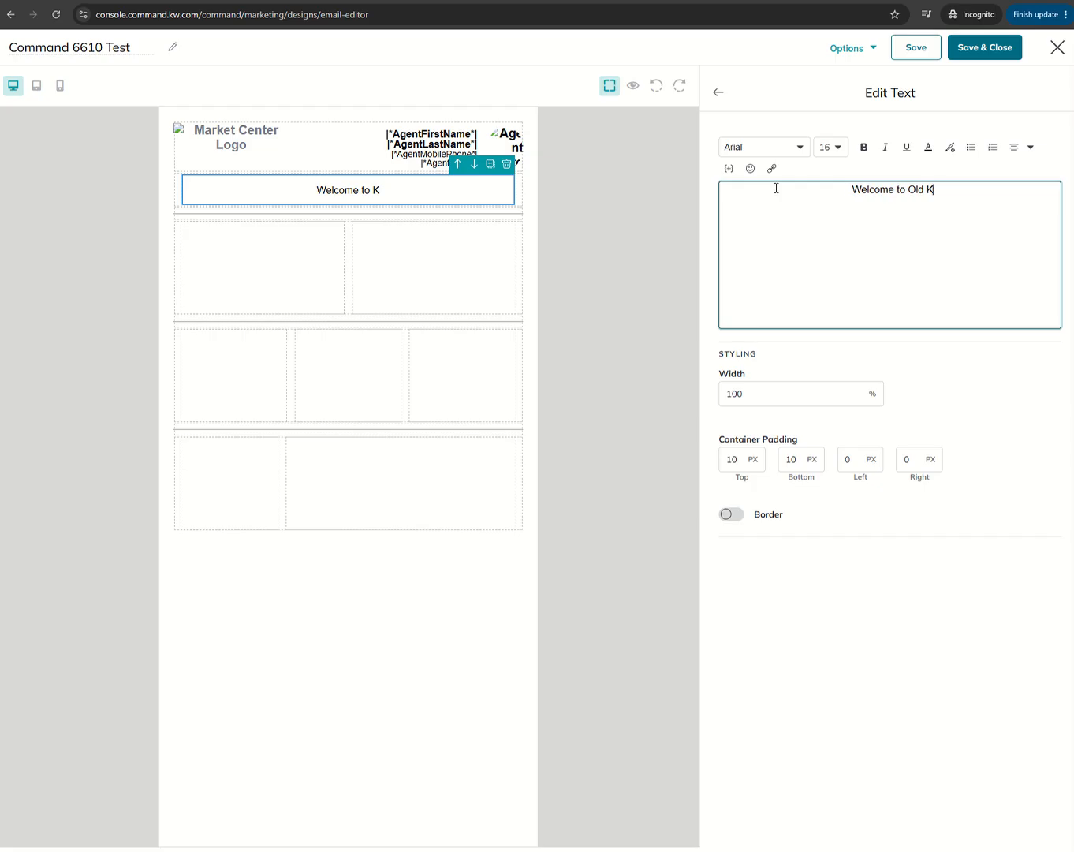
text(aty Living at ()
text(t's Finest!)
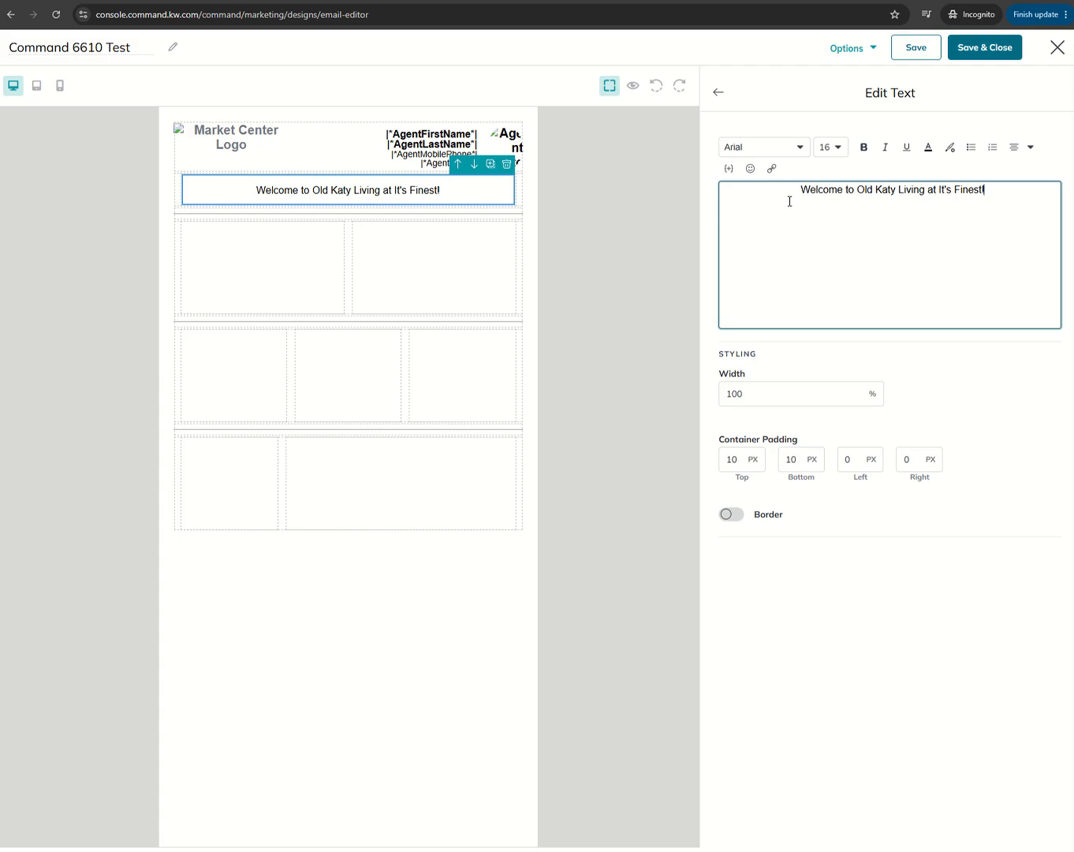
Format the whole welcome headline in bold at font size 24.
drag(999, 188, 792, 192)
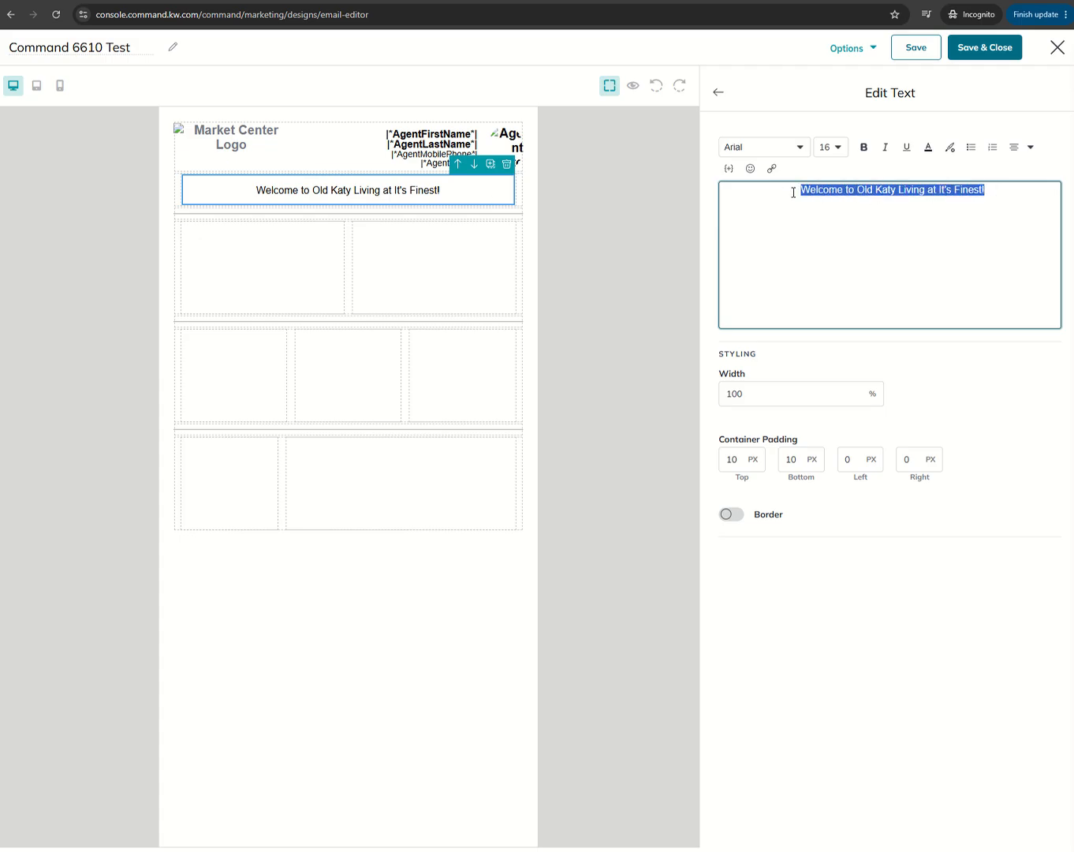
click(834, 150)
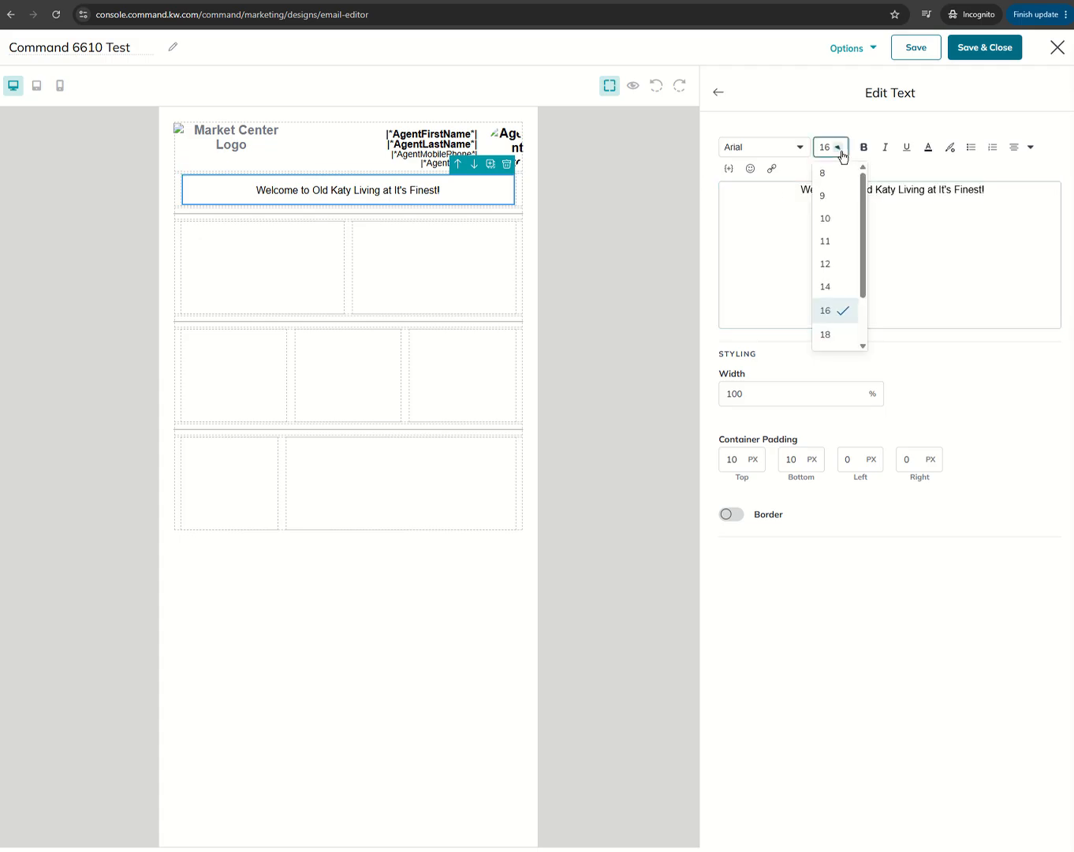
scroll(827, 297, down, 2)
click(826, 314)
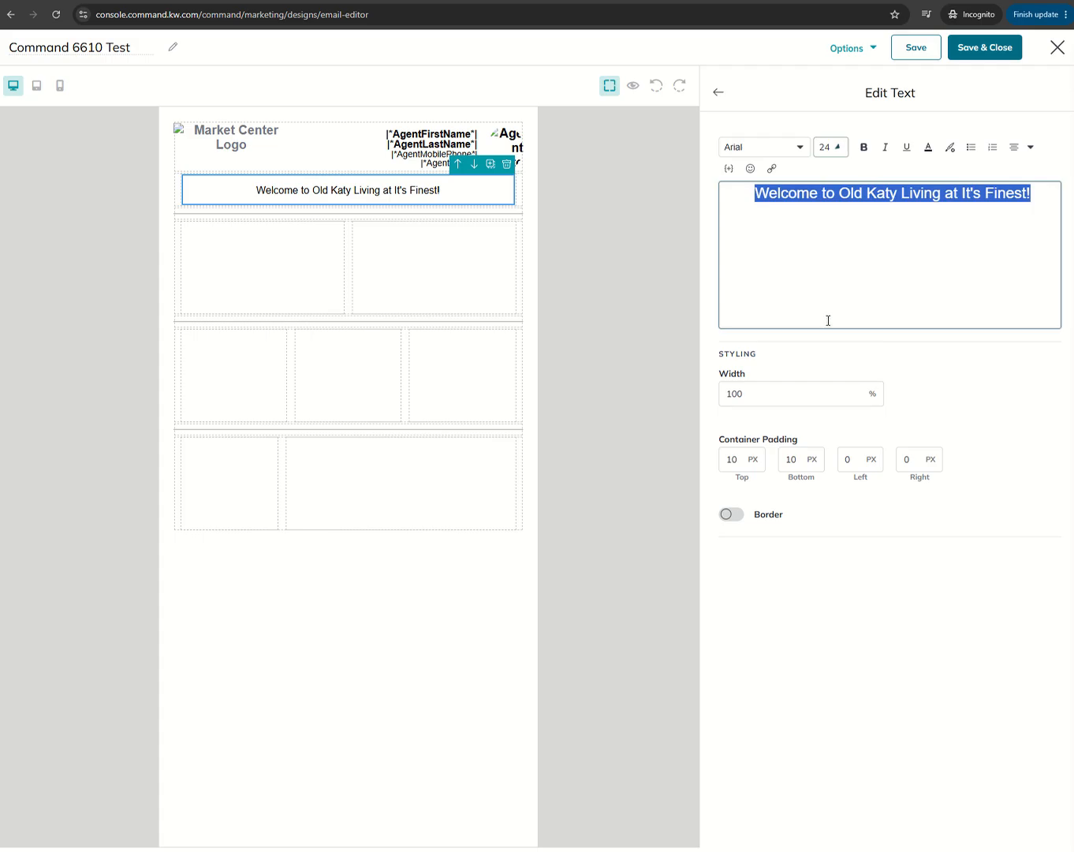
click(863, 149)
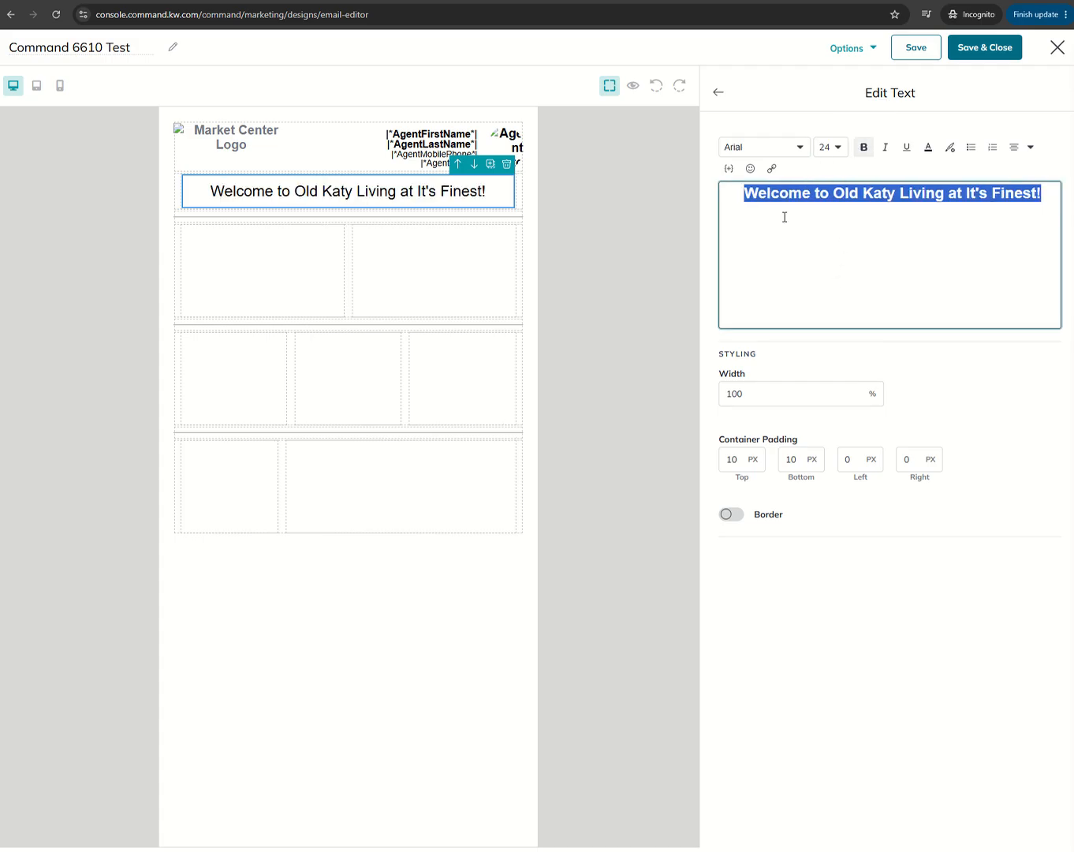
Set the welcome headline's font size to 21.
click(842, 158)
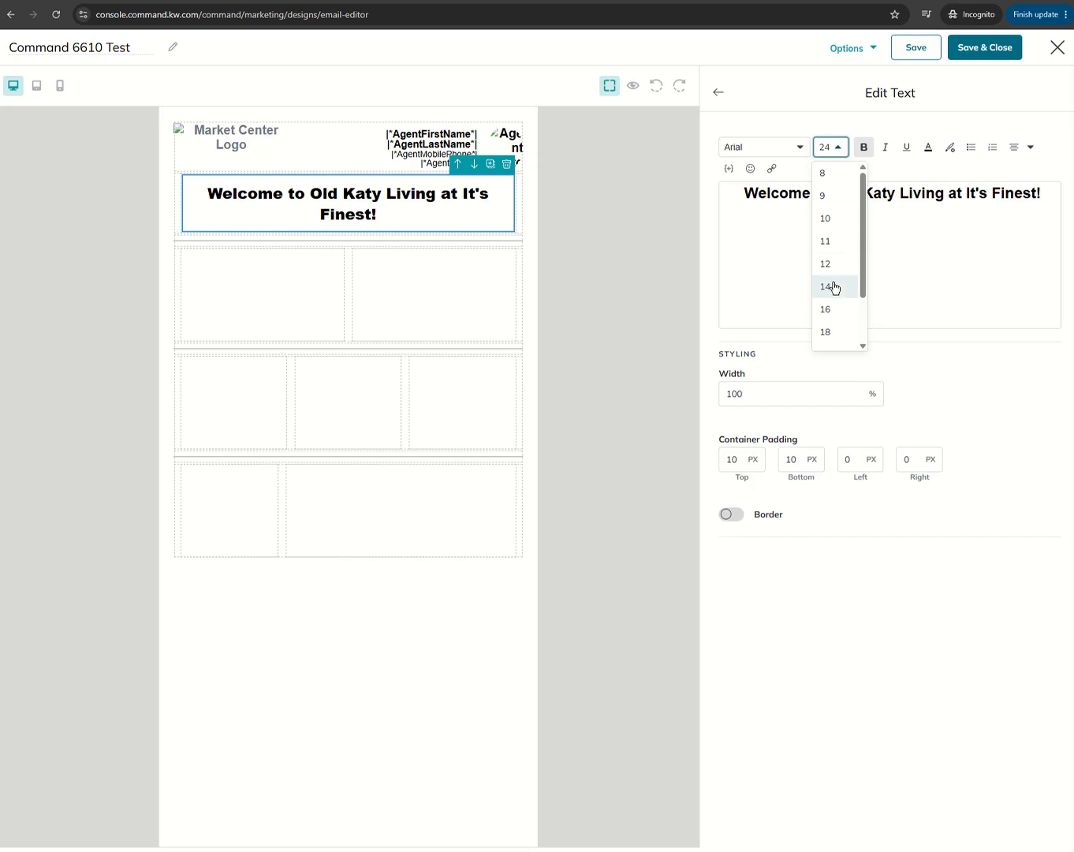
scroll(832, 288, down, 2)
click(832, 149)
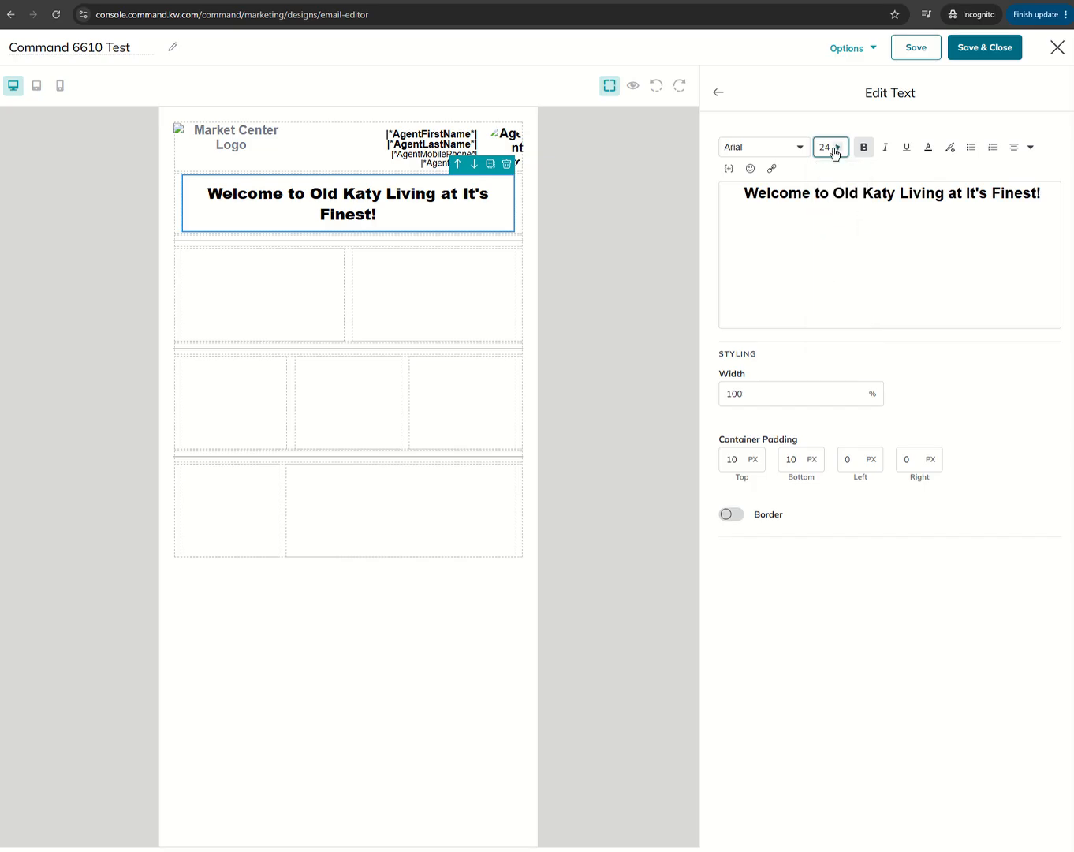
click(832, 149)
scroll(829, 293, down, 2)
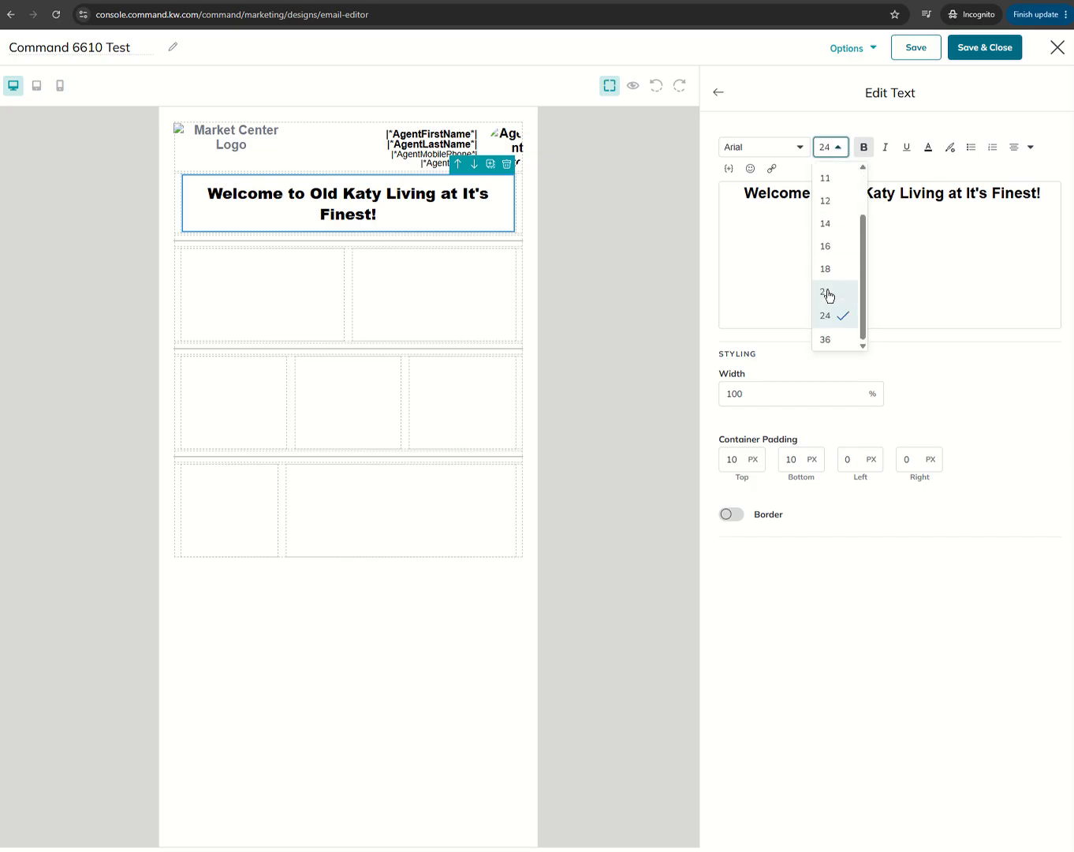
click(829, 293)
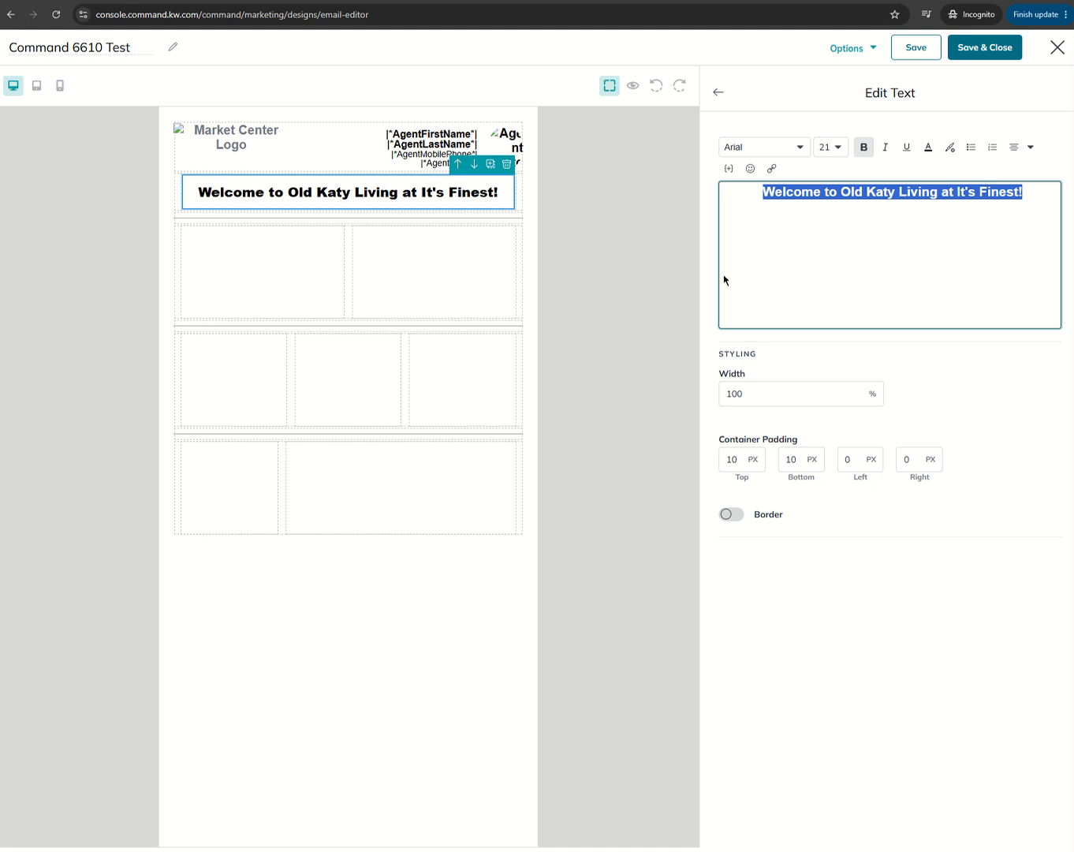
Turn on a border around the welcome headline and set its width to 10 px.
click(805, 396)
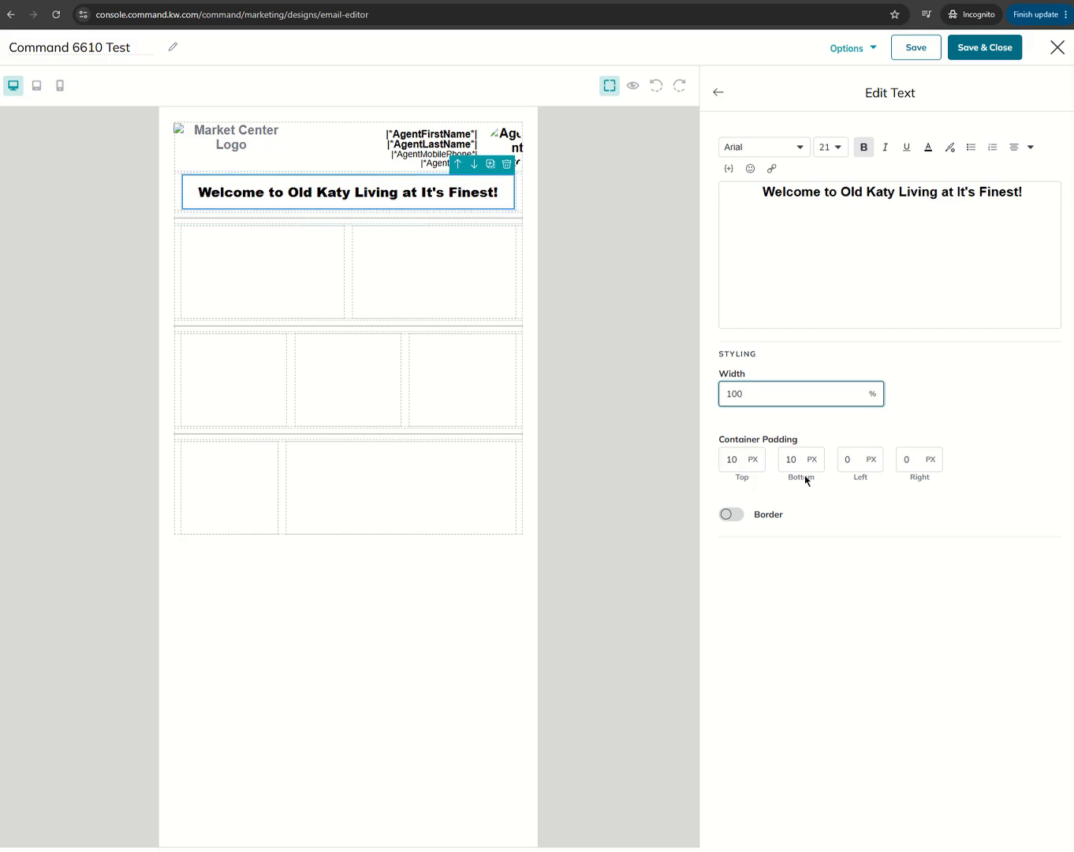
click(736, 517)
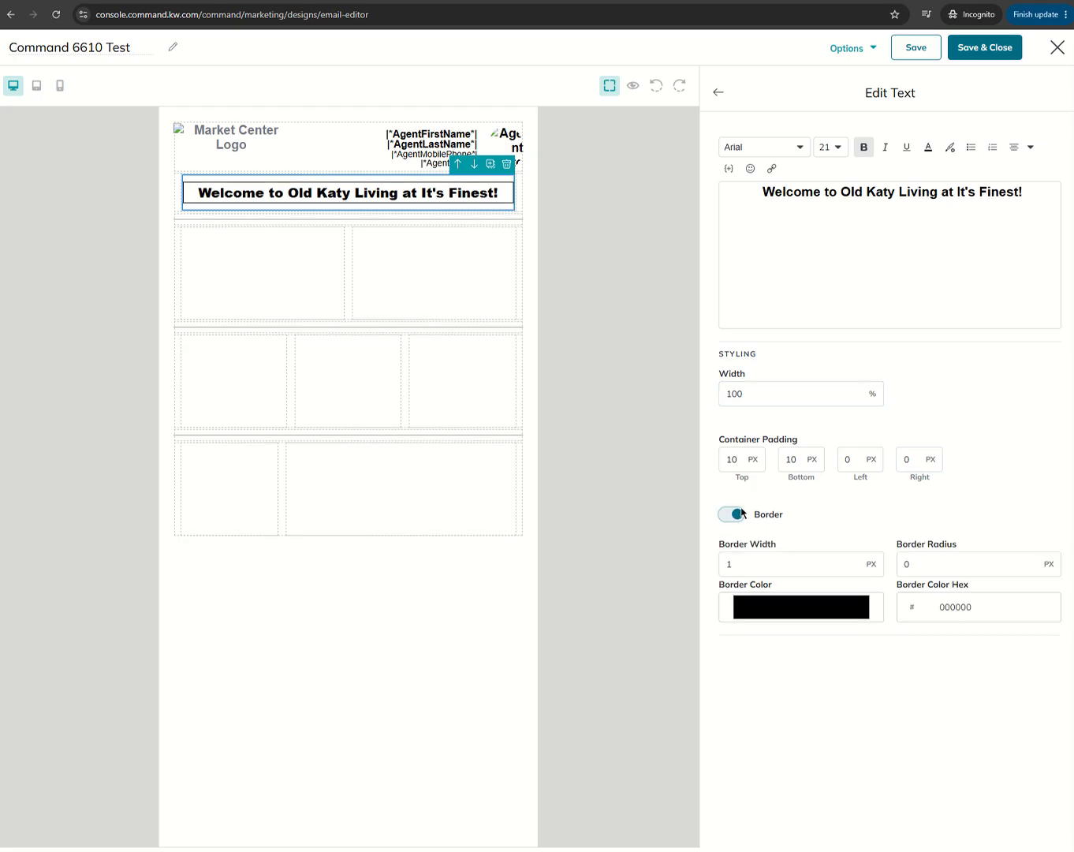
click(770, 563)
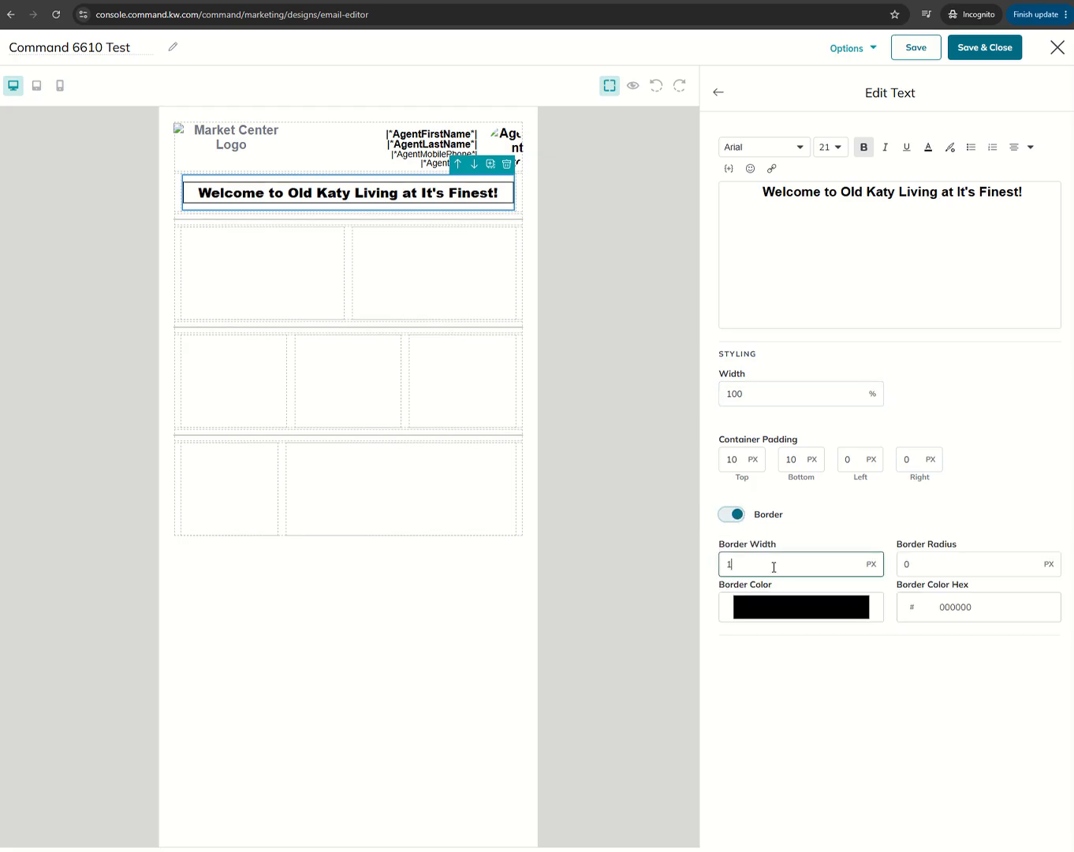
drag(772, 565, 702, 563)
text(10)
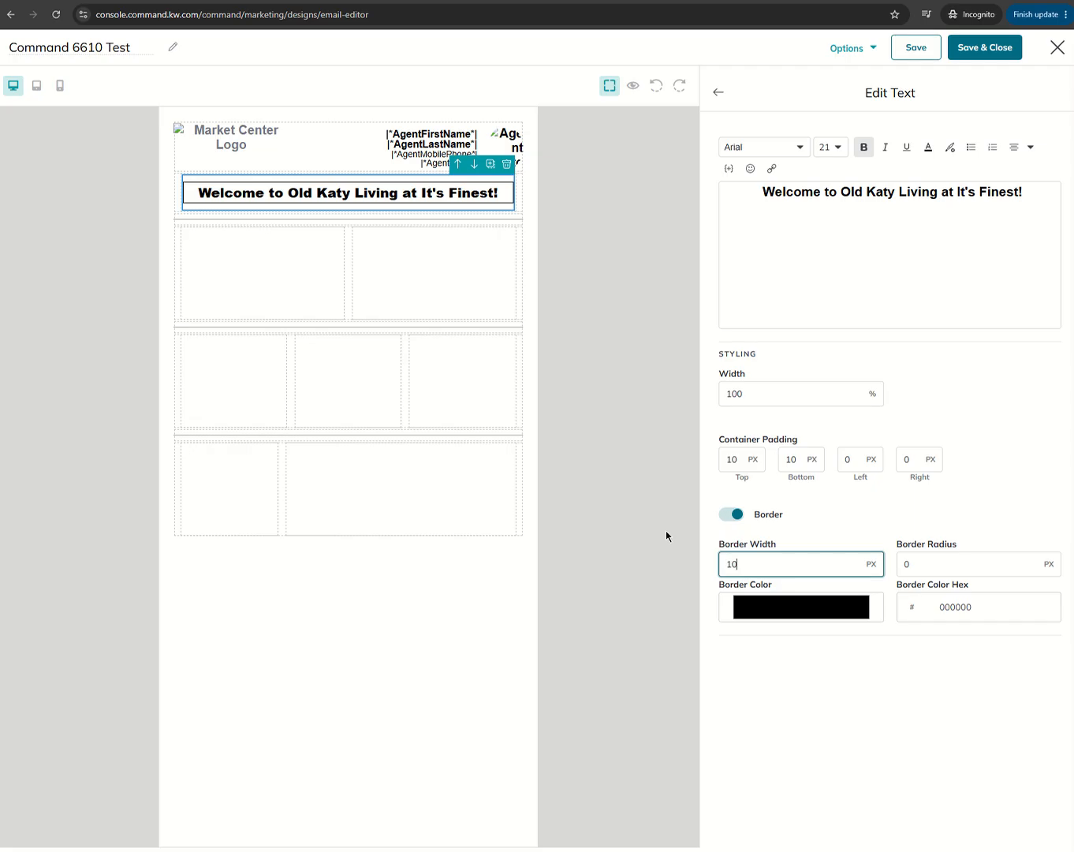
click(789, 769)
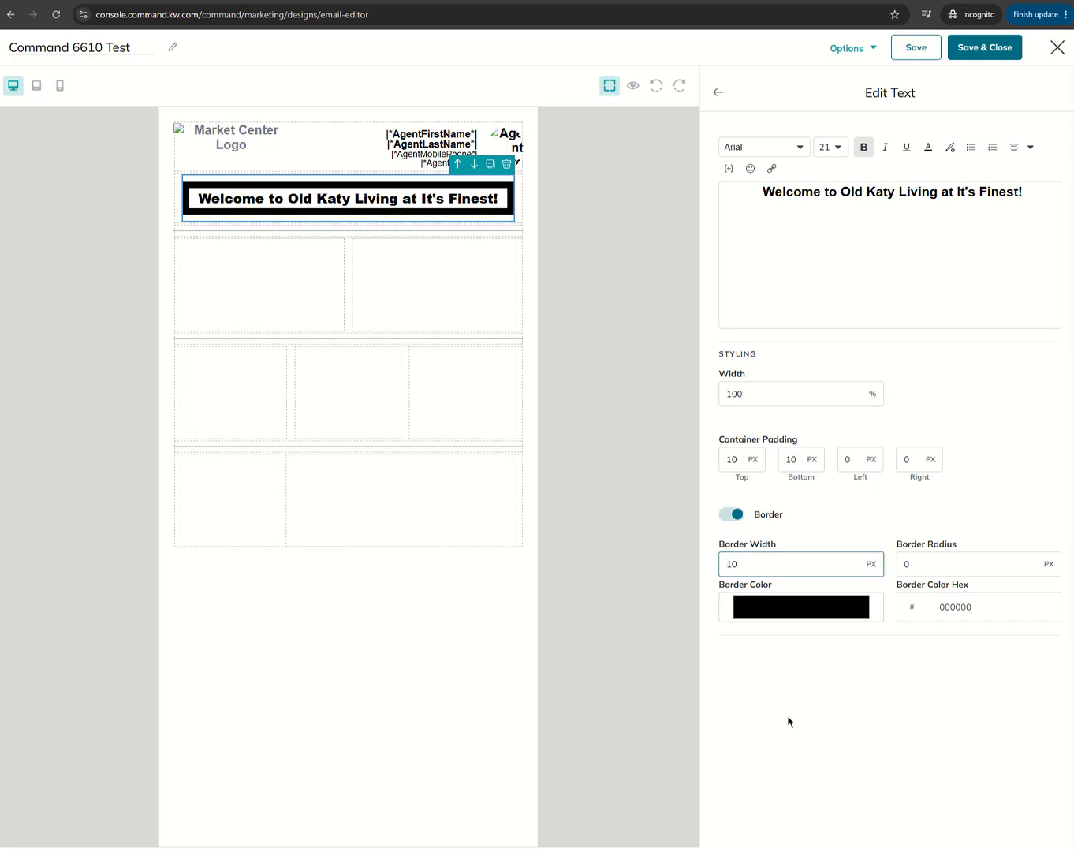
Set the headline's border color to red c60606 and close the text settings.
click(836, 608)
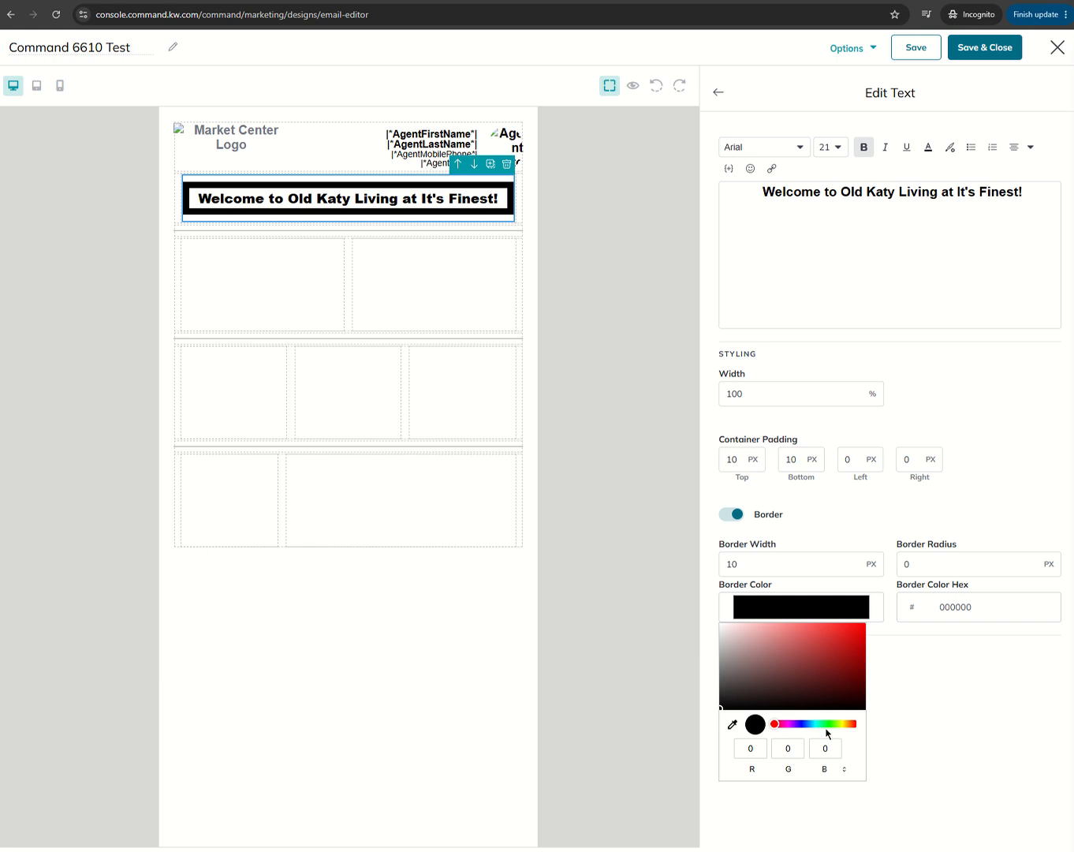
drag(793, 728, 854, 723)
click(860, 644)
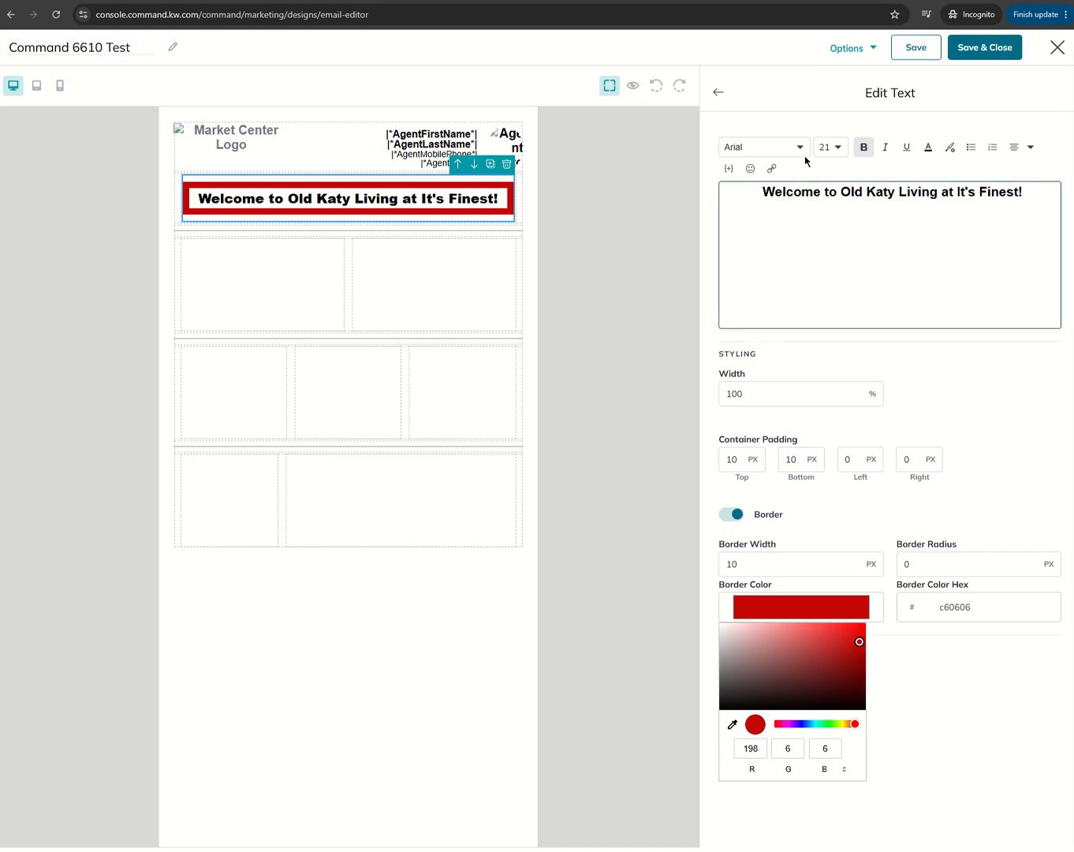
click(721, 94)
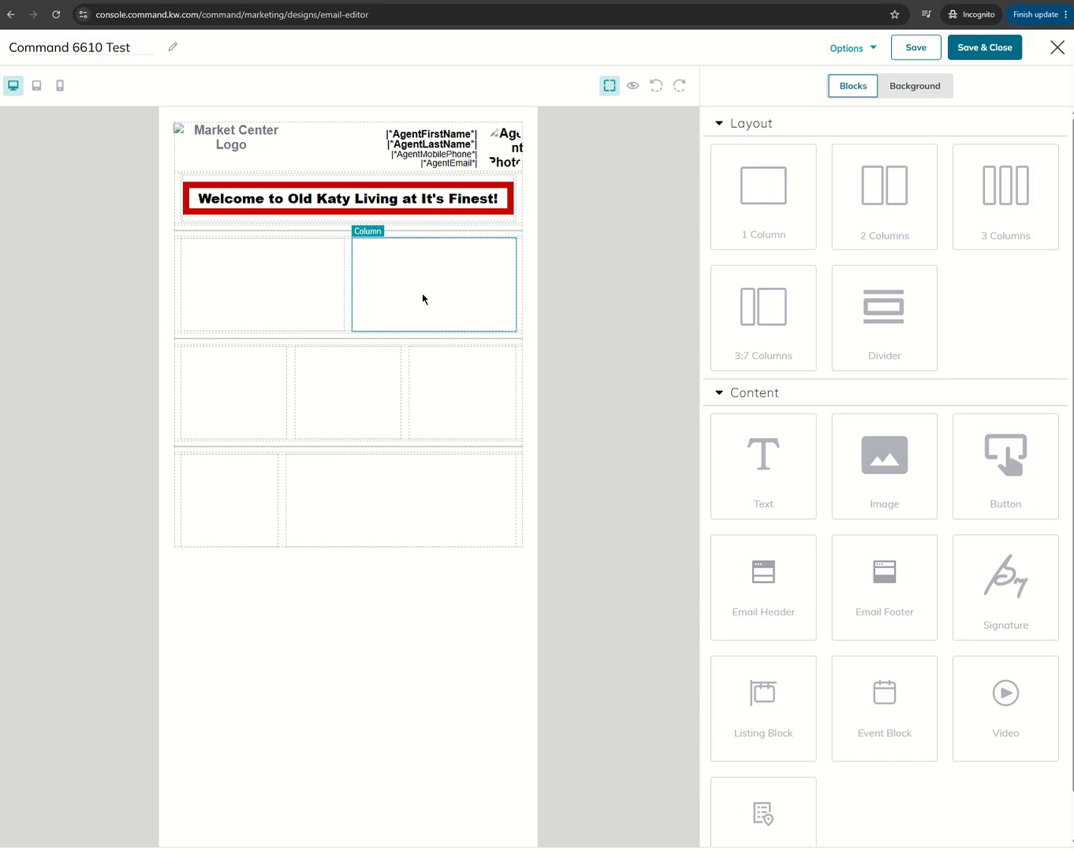
Add an image block to the two-column layout's first column, using the front exterior photo of the active $635,000 listing from My Listings.
drag(879, 457, 239, 281)
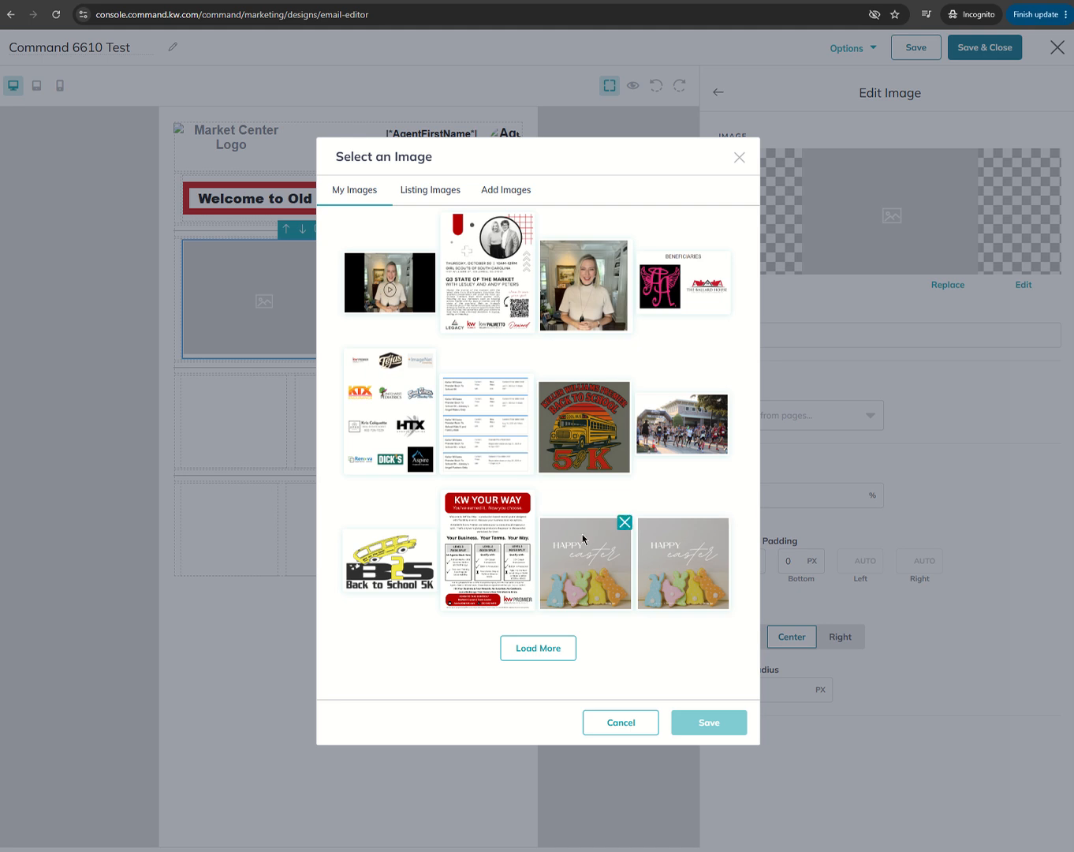
click(501, 194)
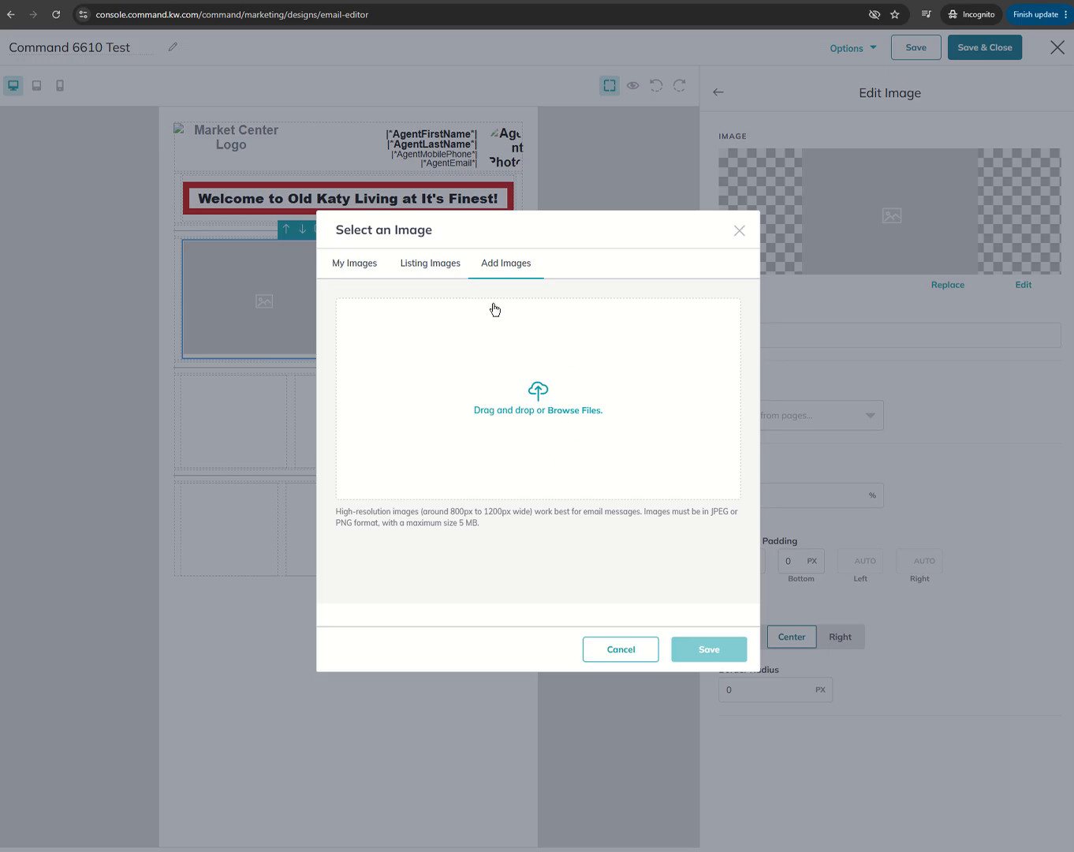
click(440, 266)
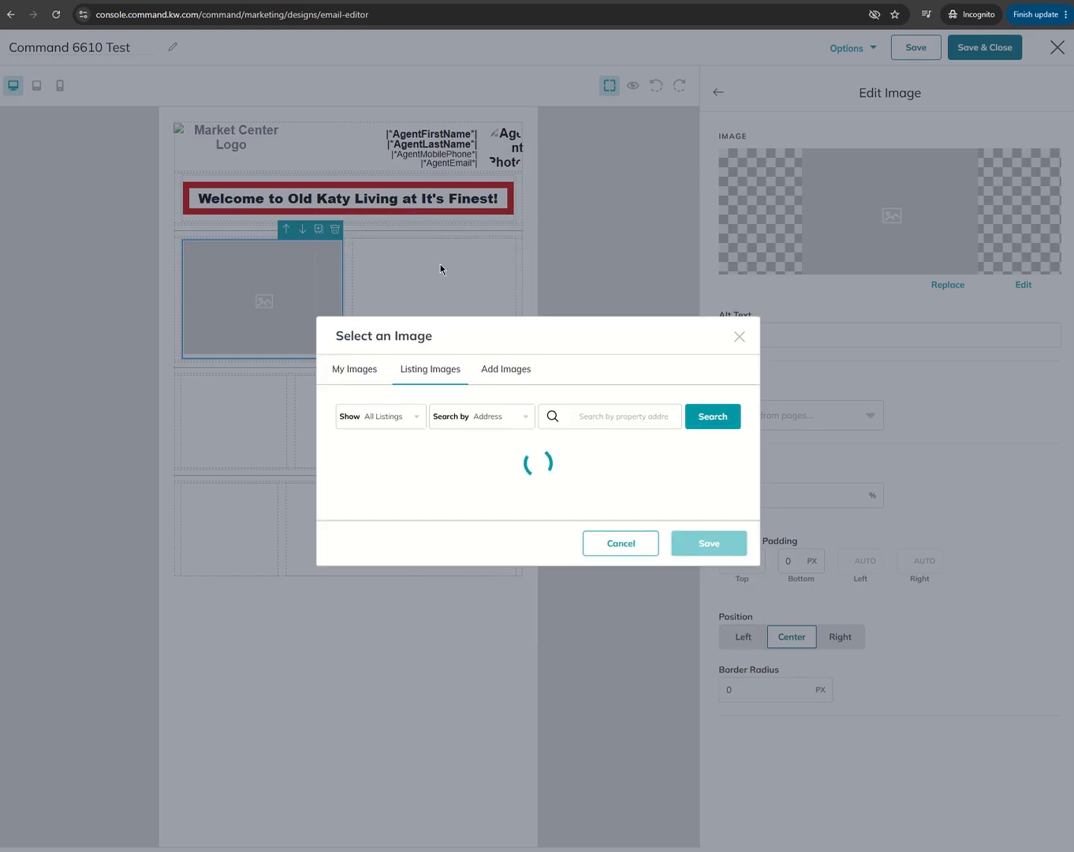
click(387, 428)
click(386, 481)
click(712, 422)
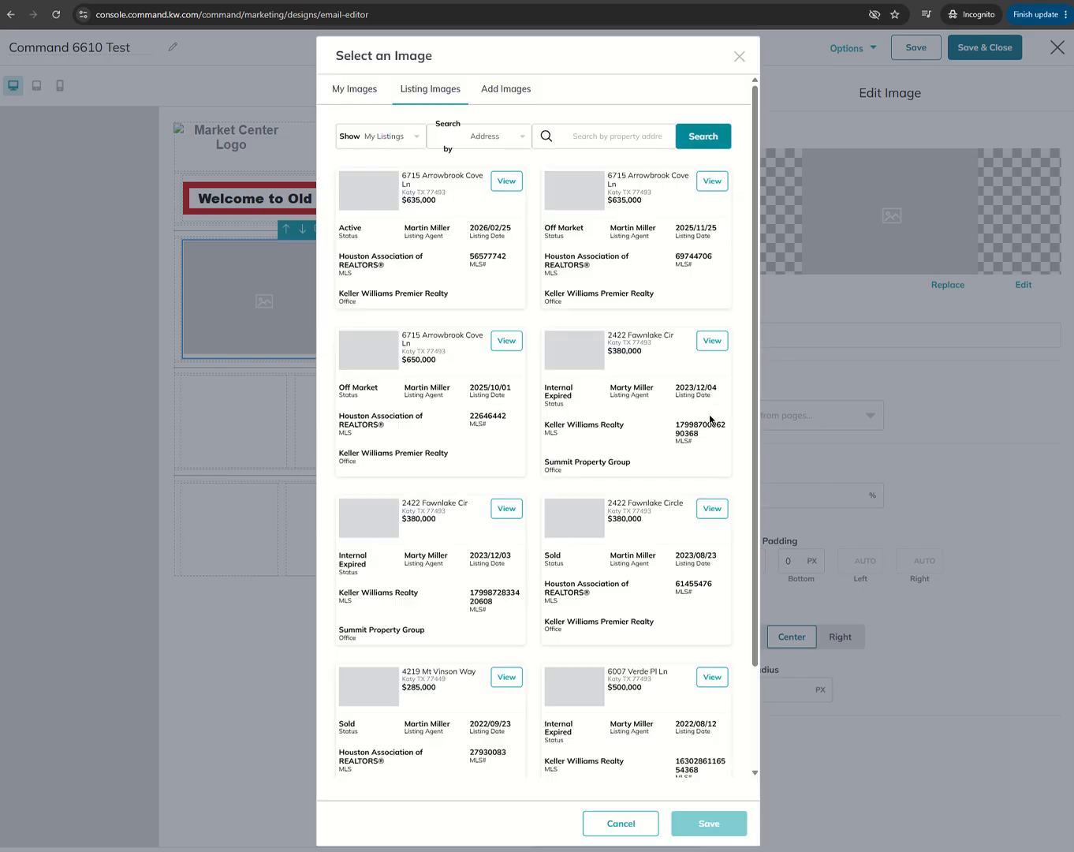
click(503, 184)
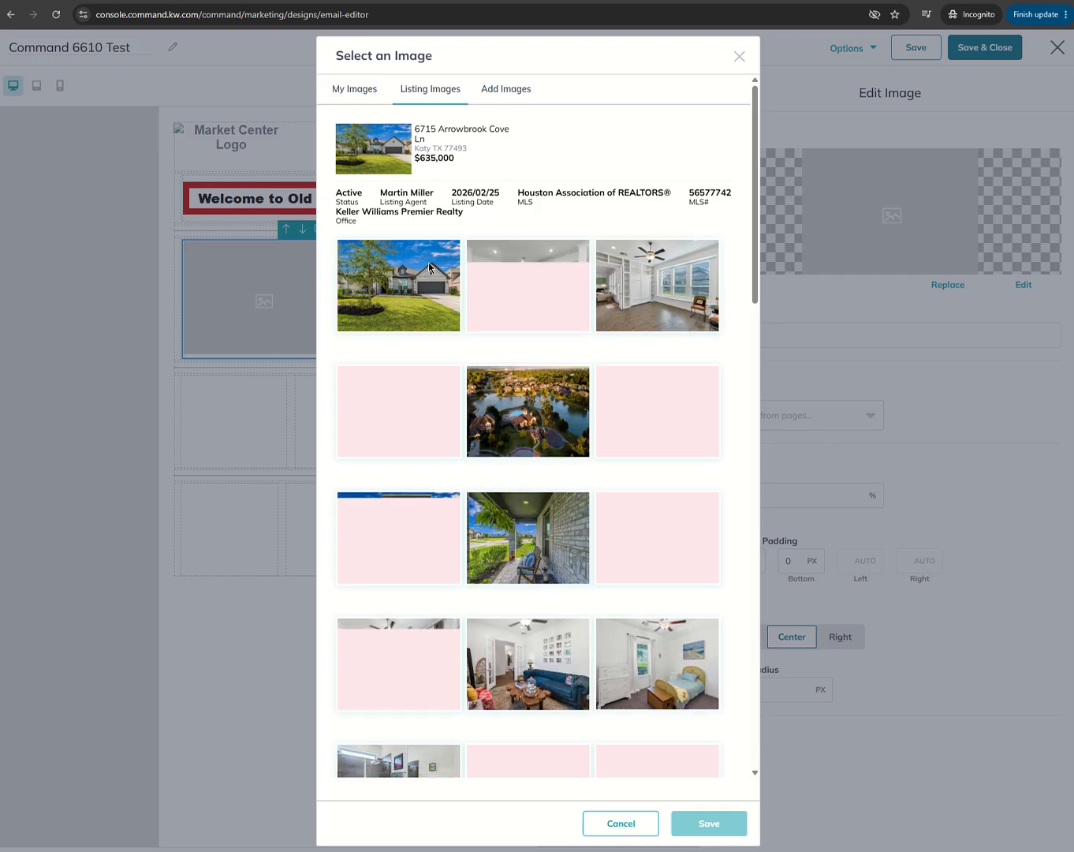
click(407, 294)
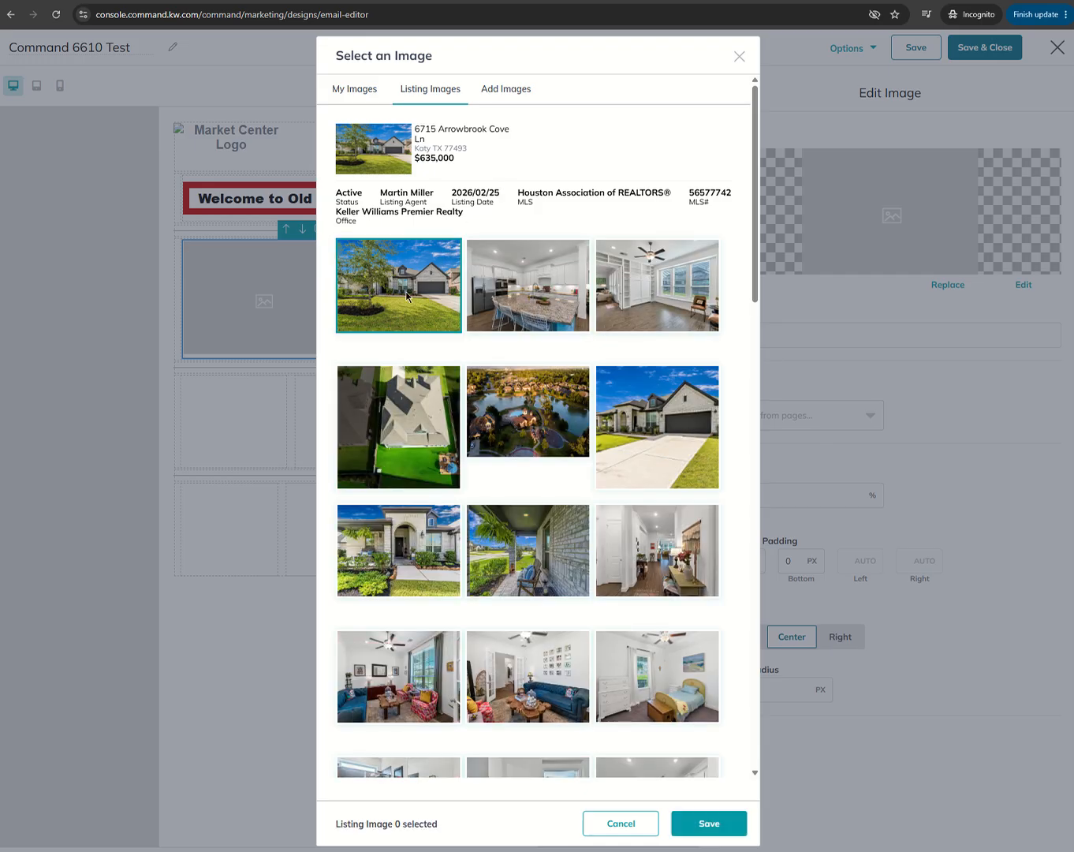
click(691, 825)
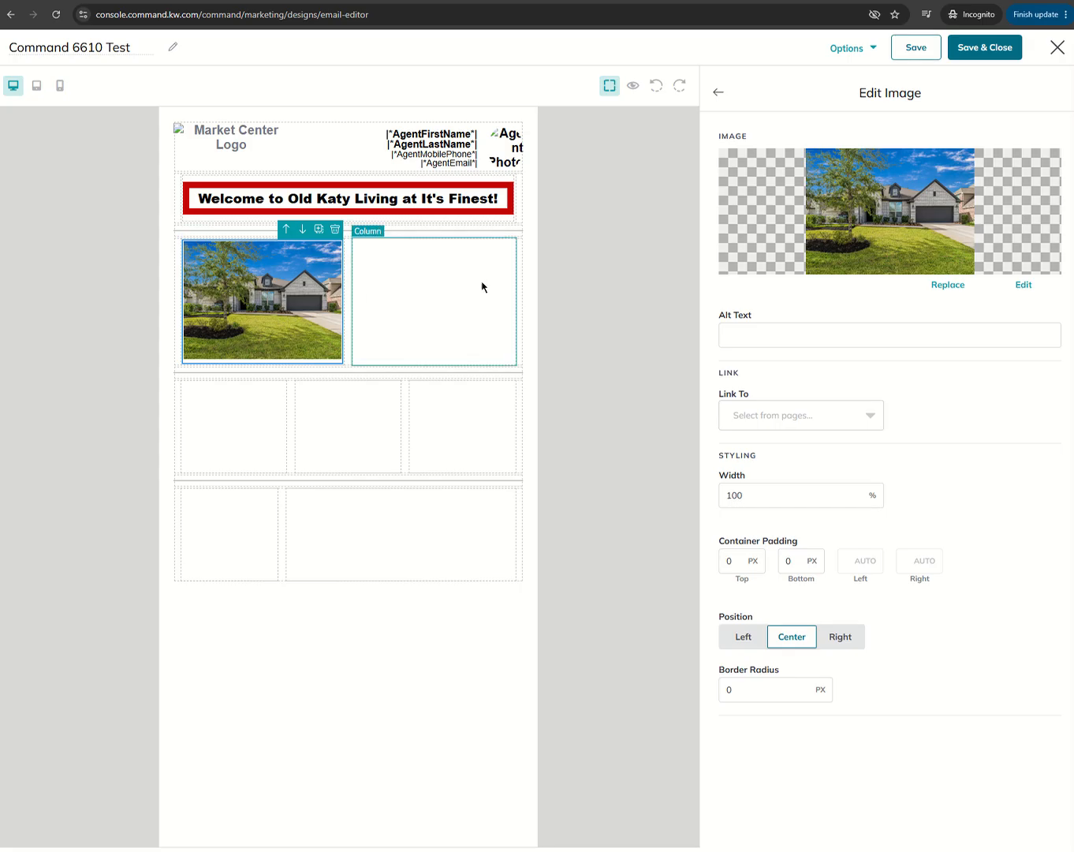
Examine the house image's alt text and link destination options, and return to the content blocks.
click(877, 338)
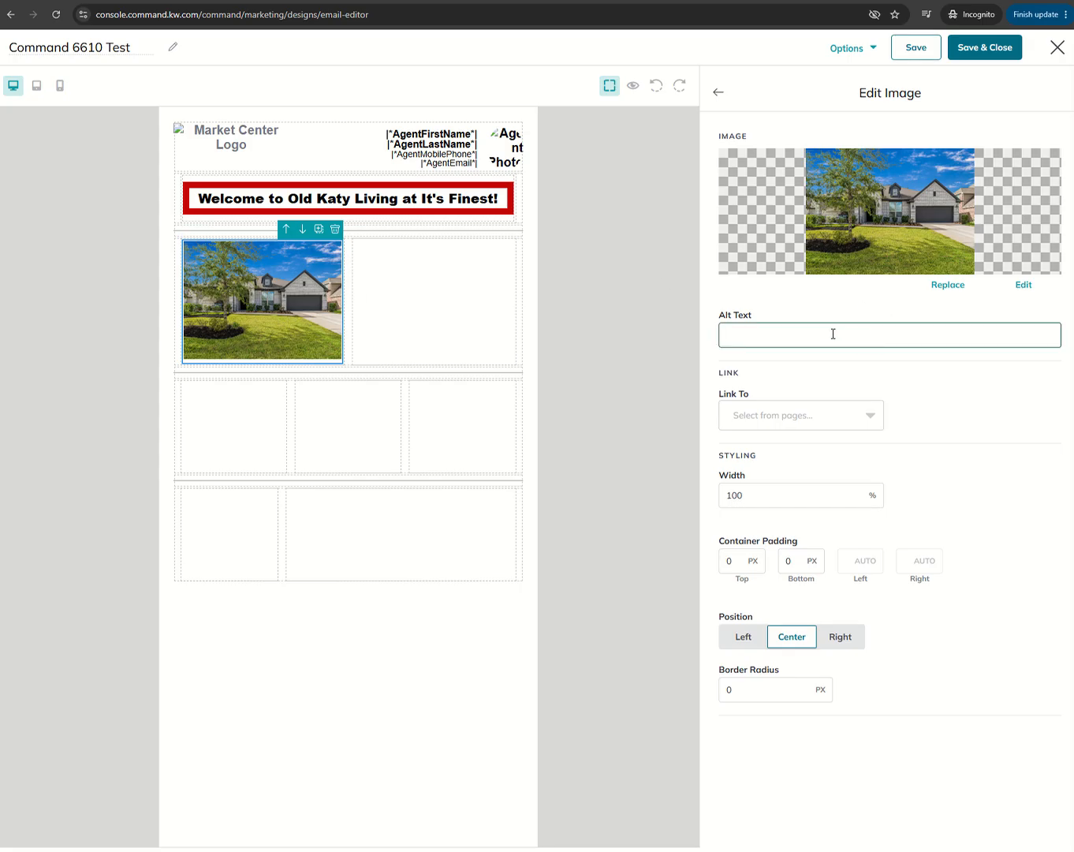
click(780, 424)
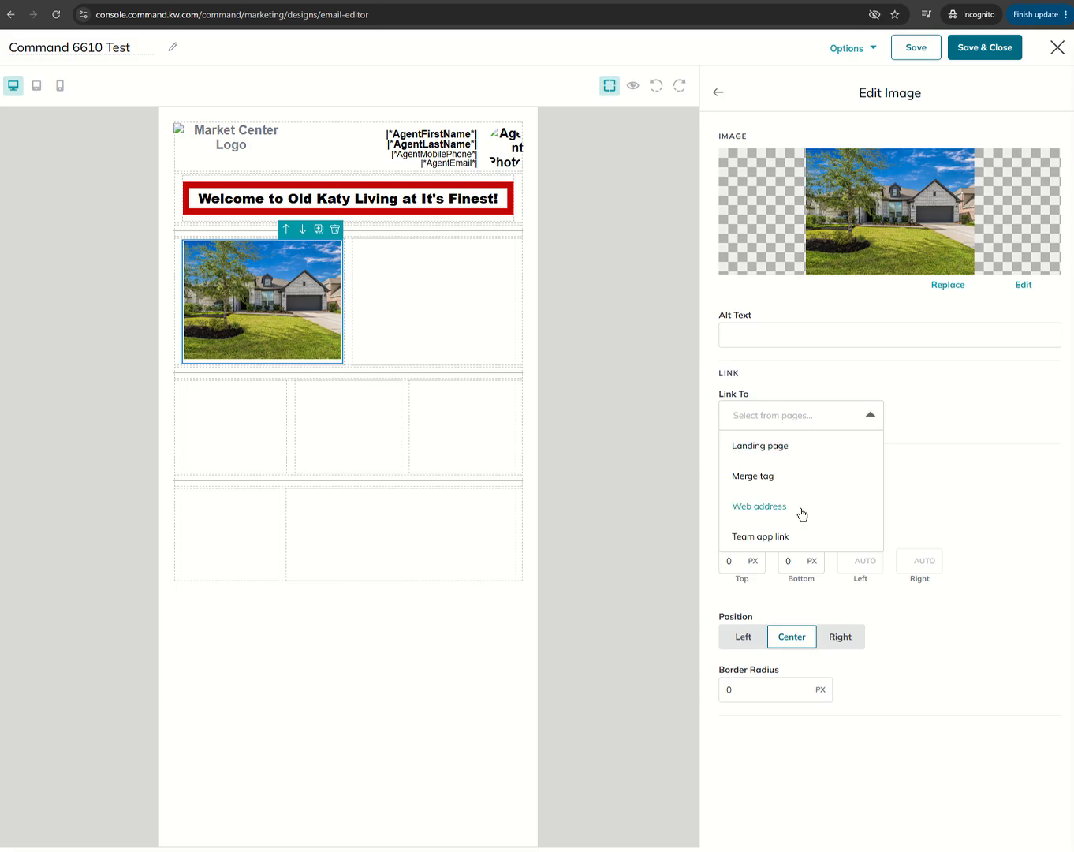
click(851, 381)
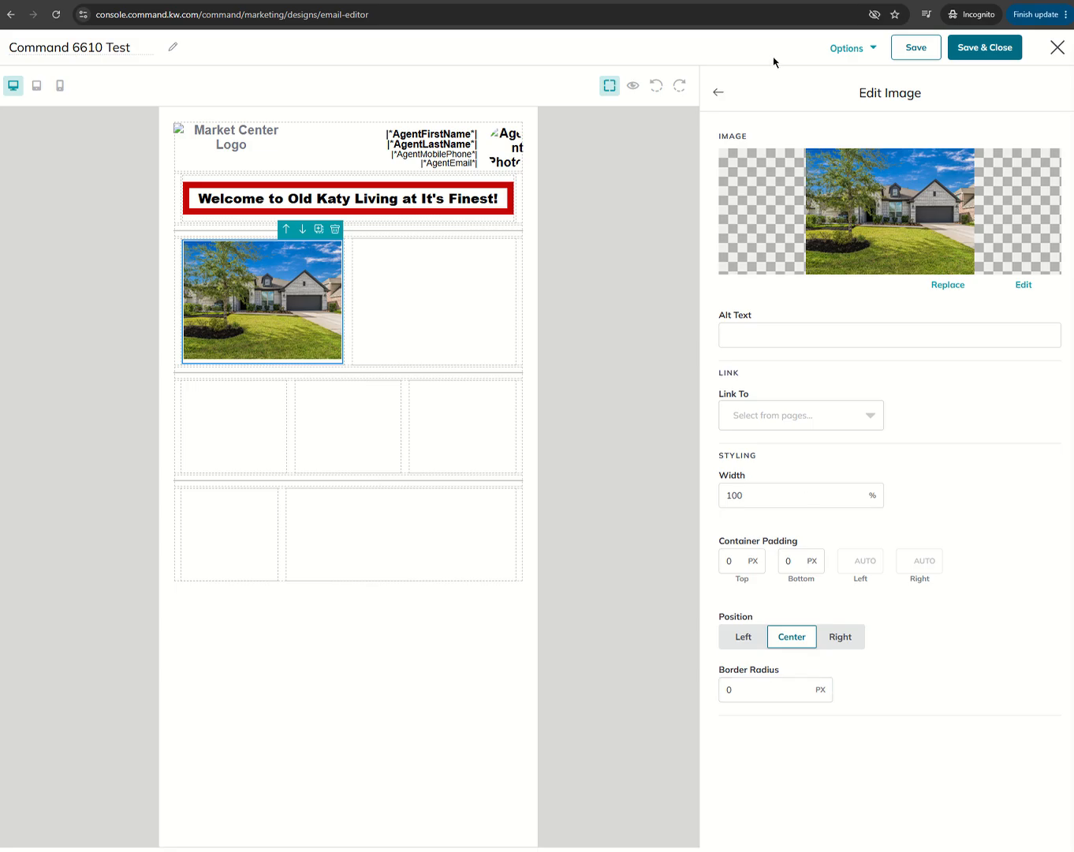
click(718, 92)
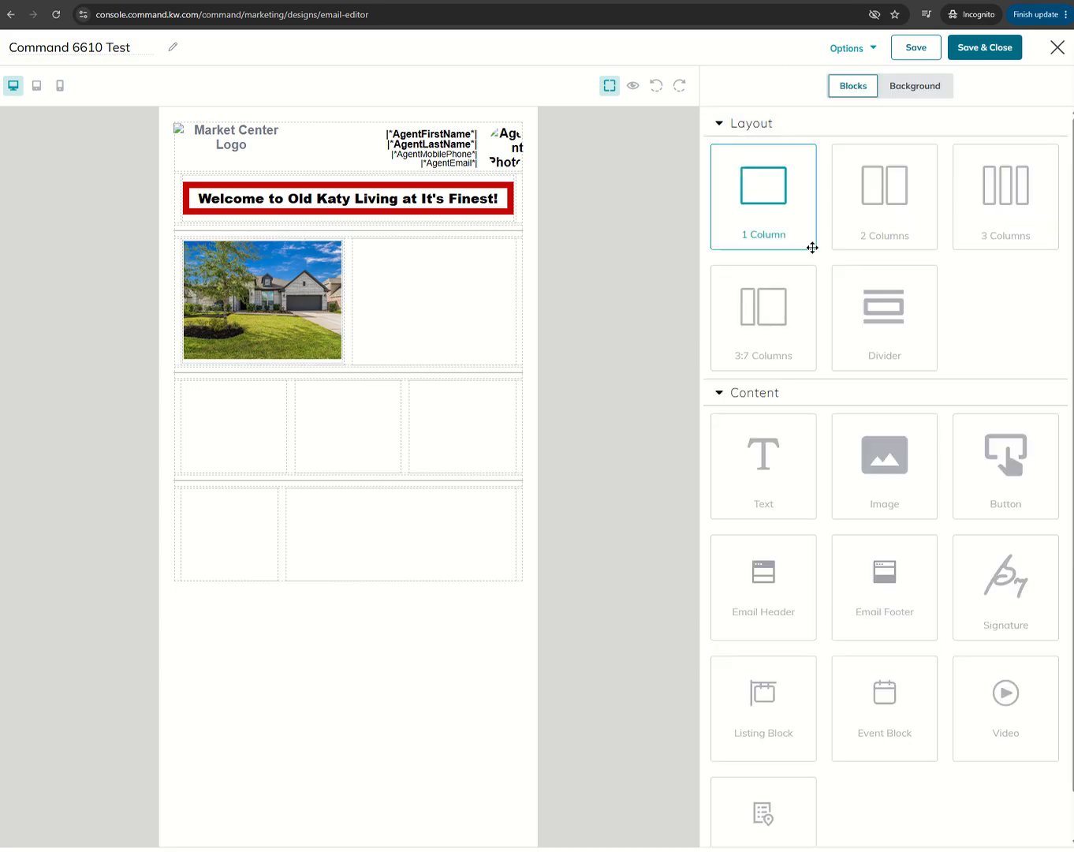
Add an image block to the two-column layout's second column, using the same listing's living room photo with sofa and fireplace from My Listings.
drag(885, 457, 472, 308)
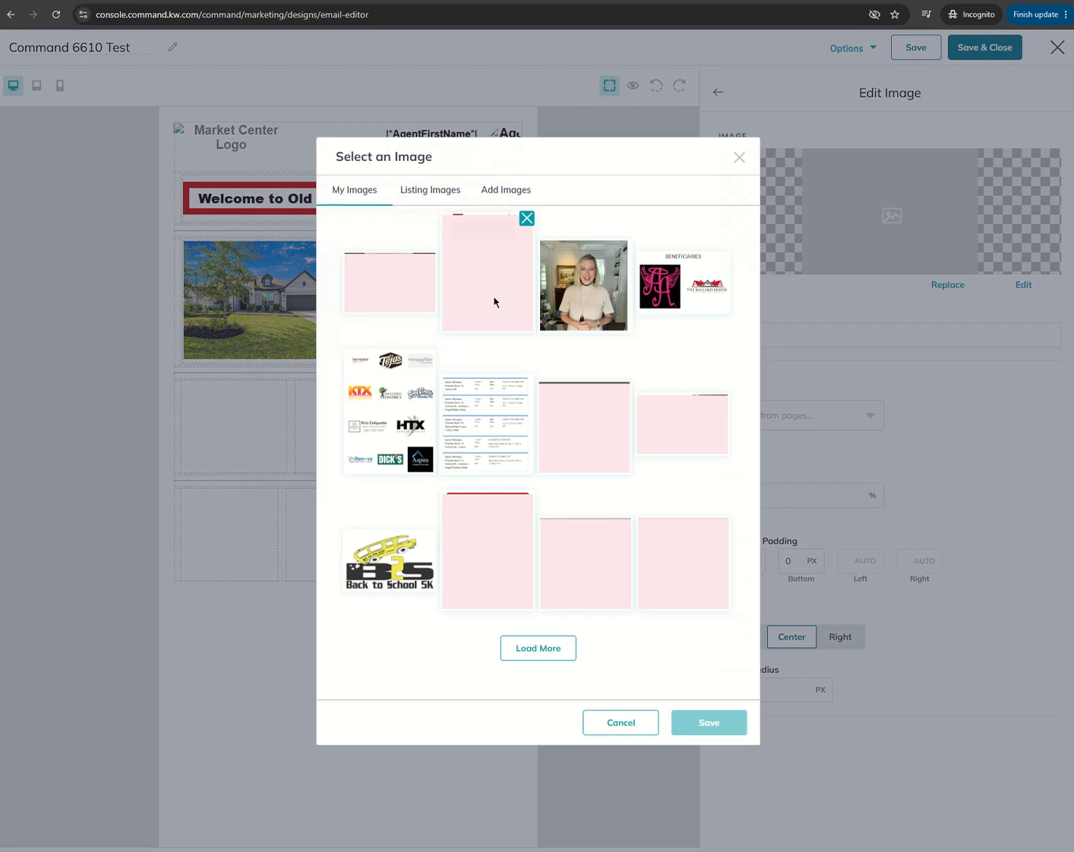
click(423, 186)
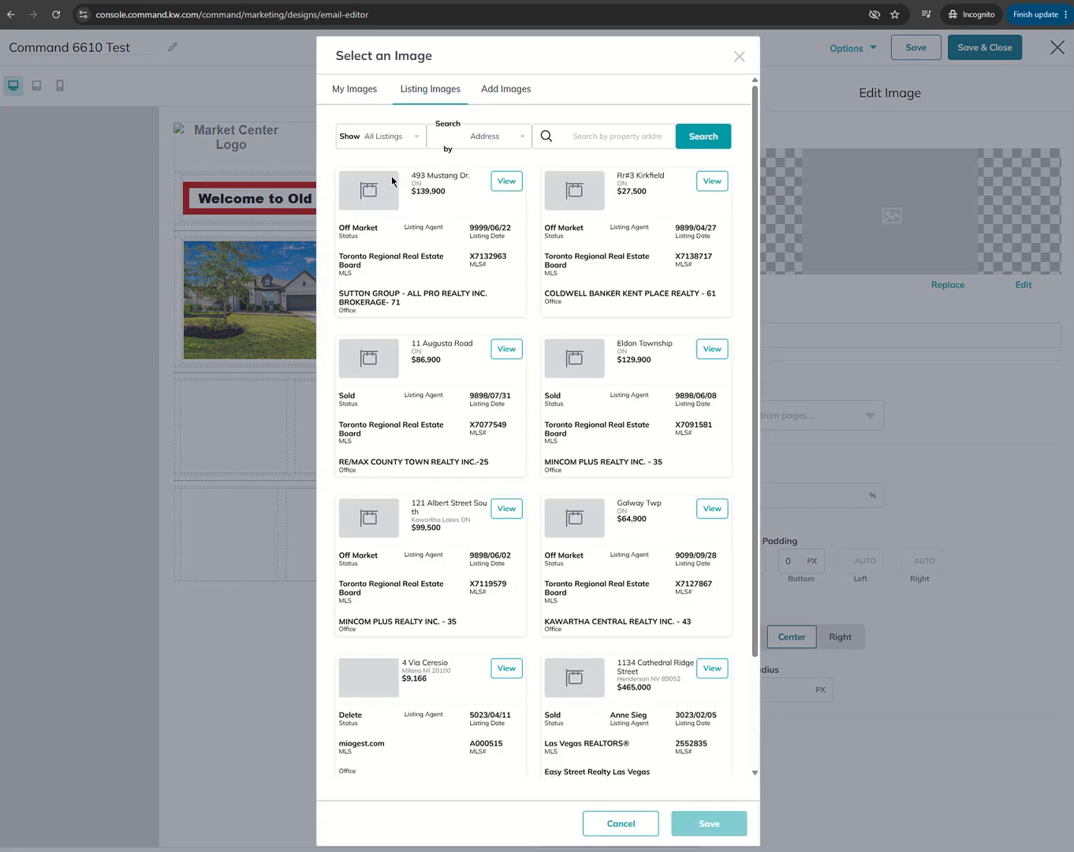
click(385, 137)
click(378, 193)
click(702, 145)
click(504, 186)
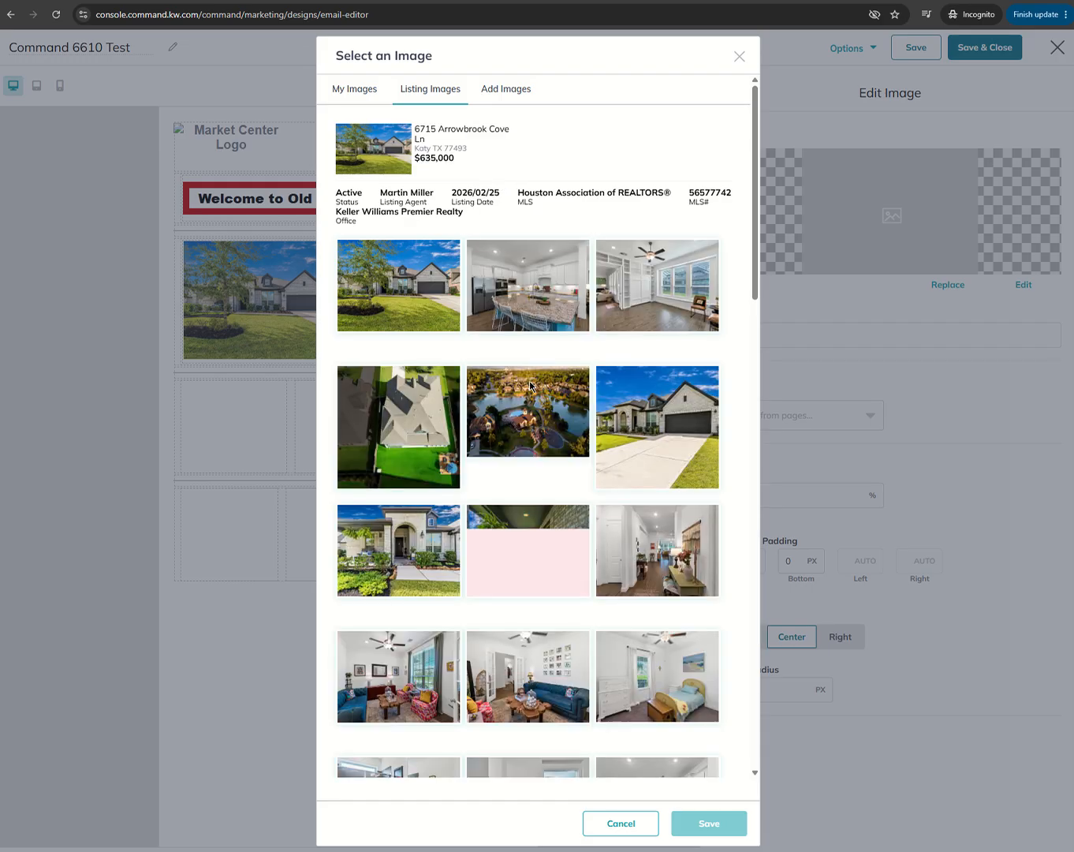
scroll(530, 386, down, 3)
scroll(530, 385, down, 3)
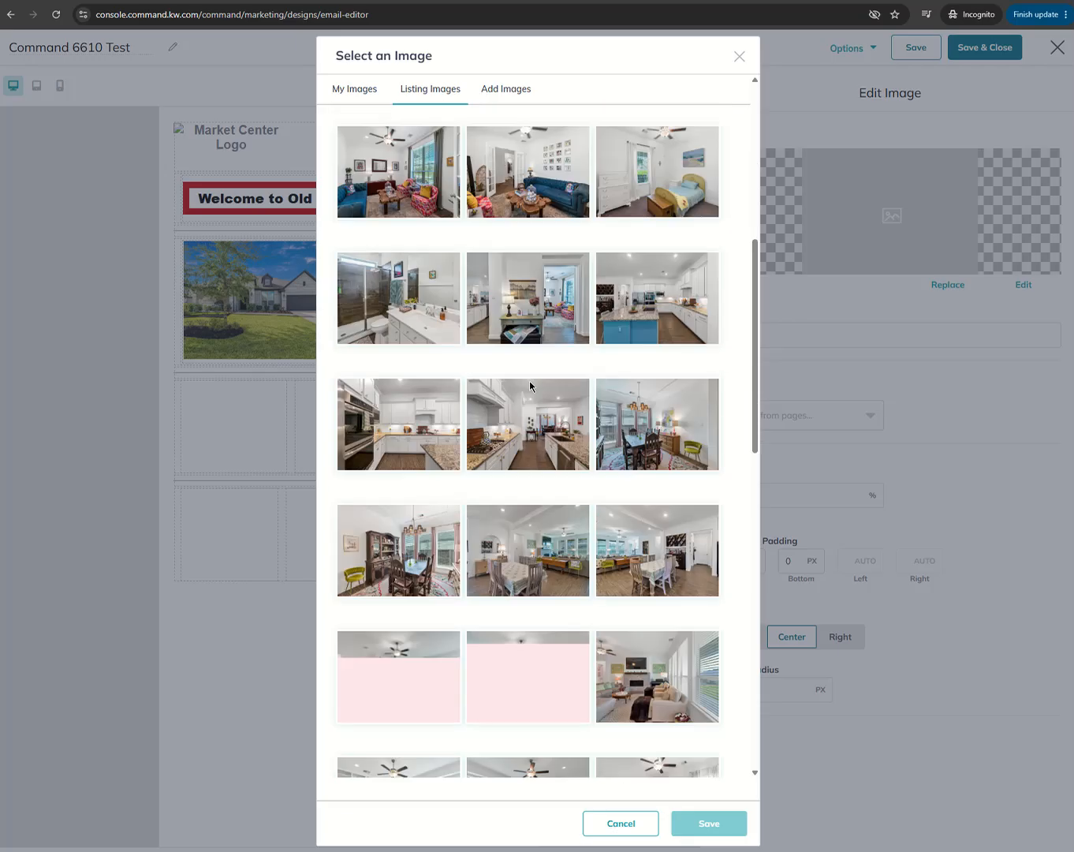
scroll(530, 381, down, 3)
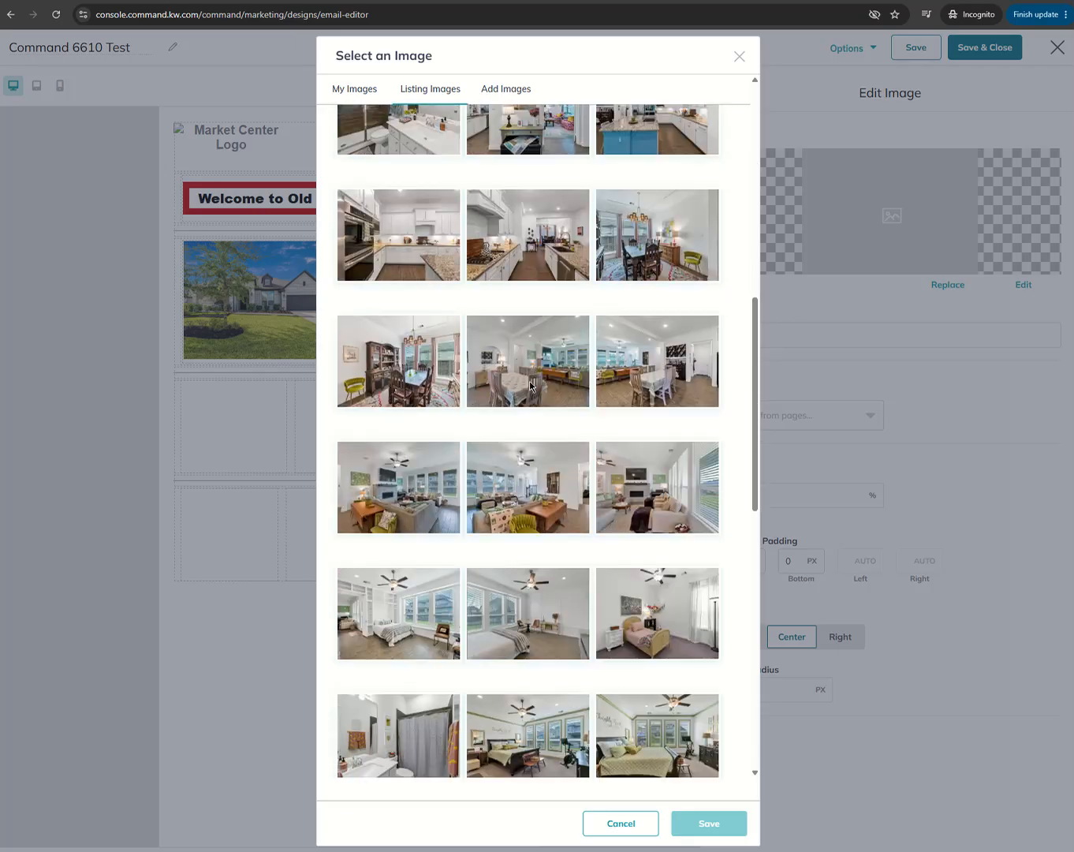
click(419, 507)
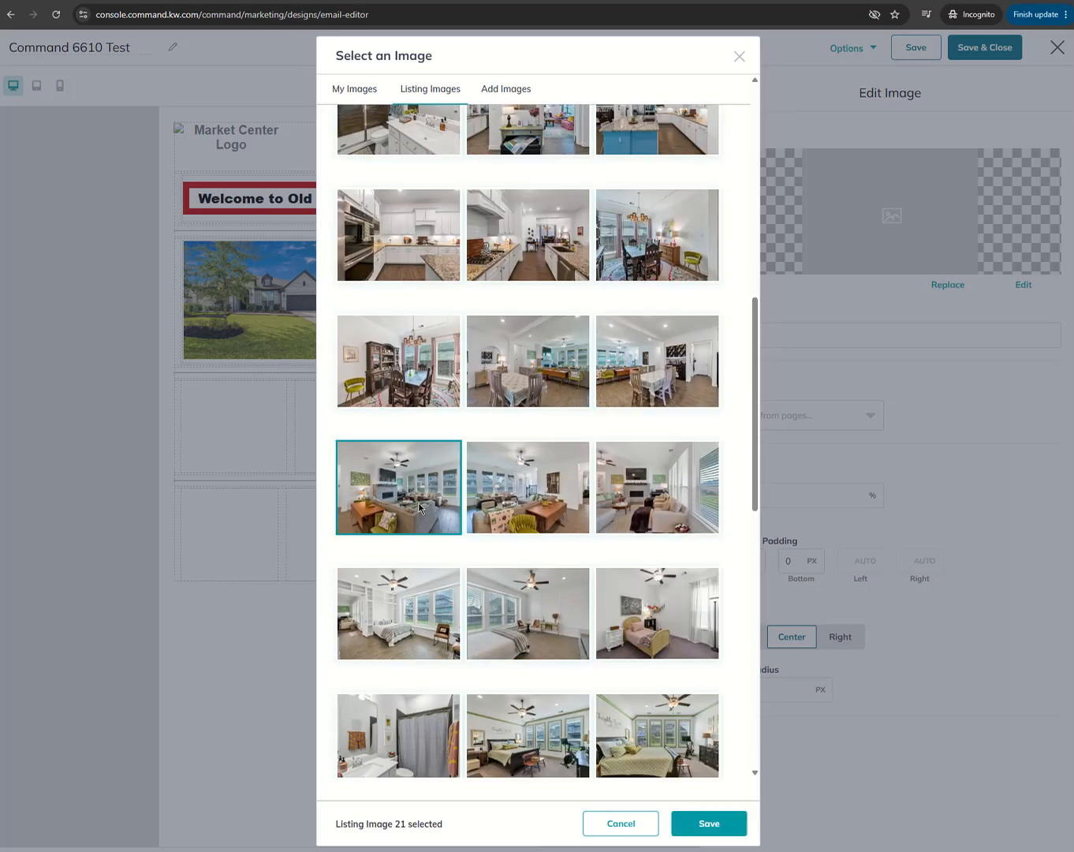
click(733, 829)
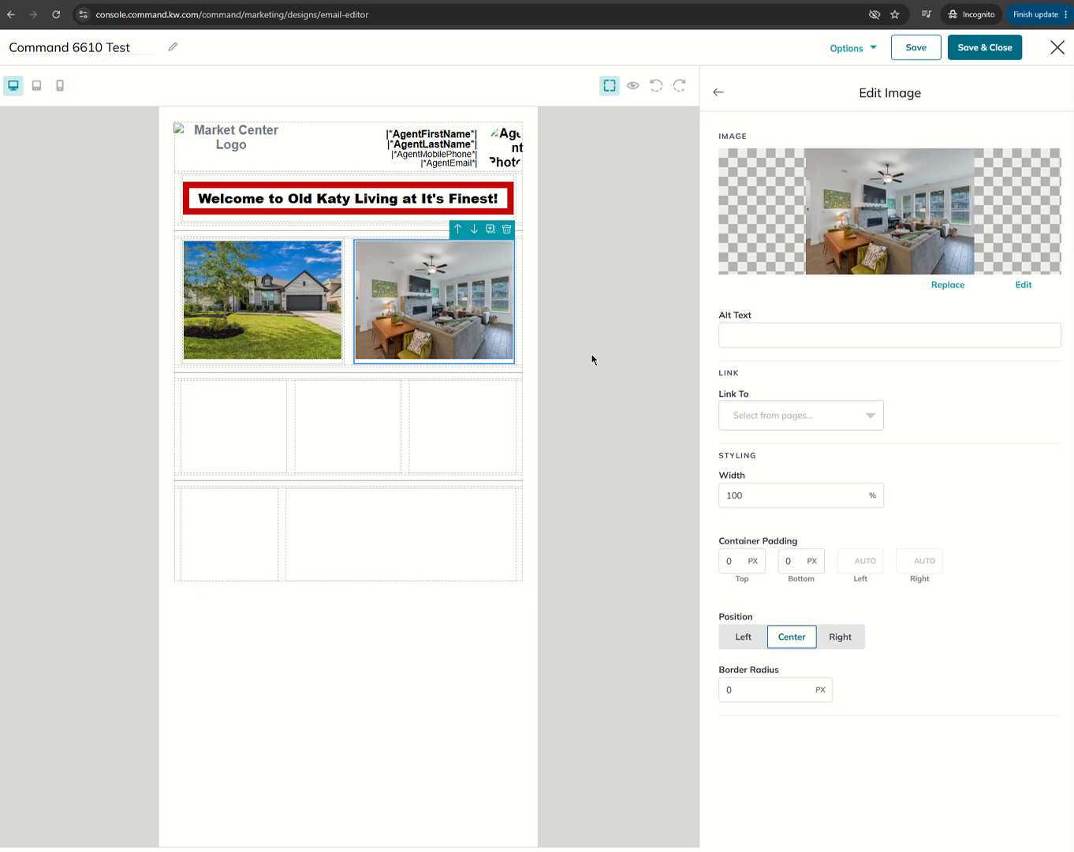
click(717, 93)
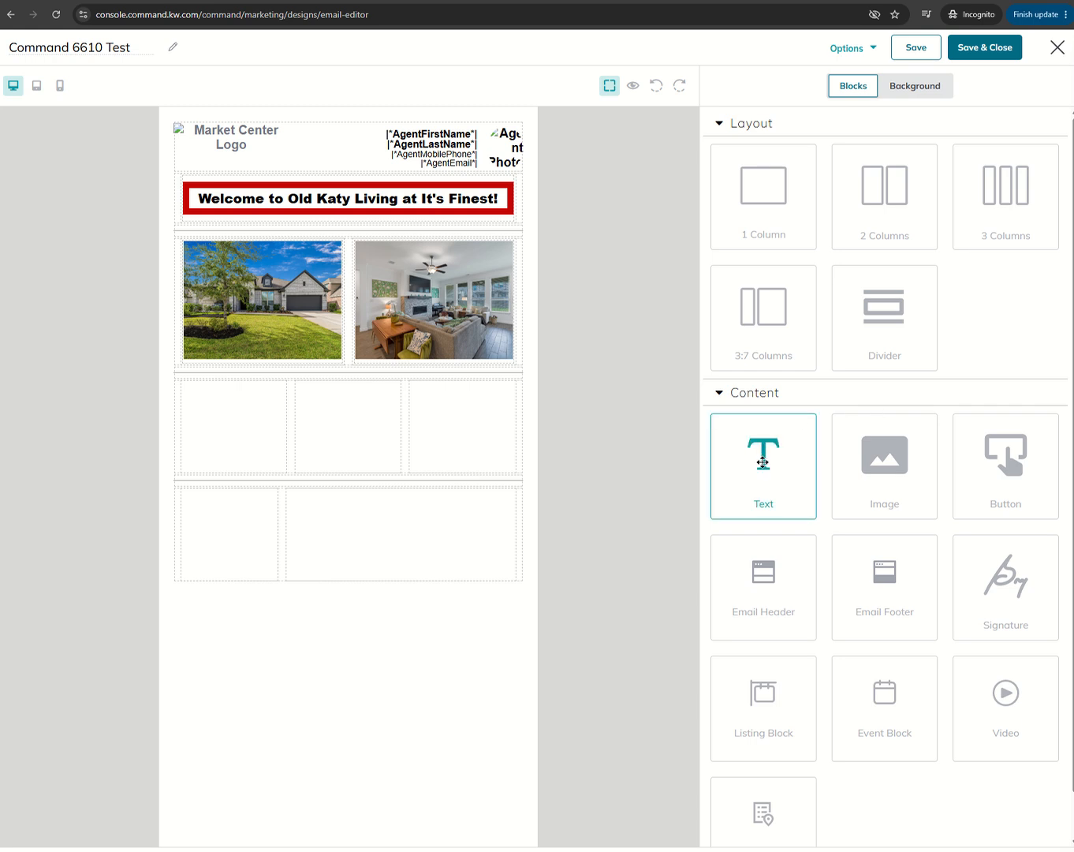
Add a text block to the three-column layout's first column reading "Click Here for Video Walk Through ------>".
drag(764, 463, 240, 442)
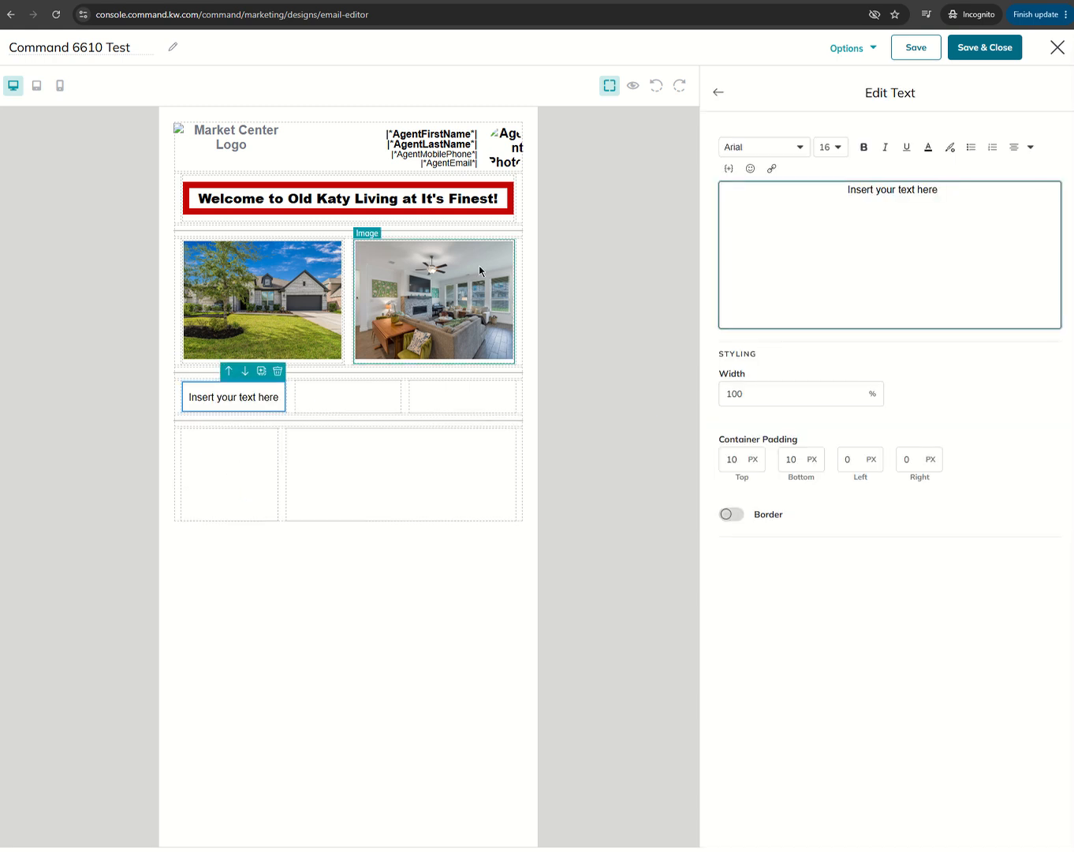
drag(941, 197, 715, 204)
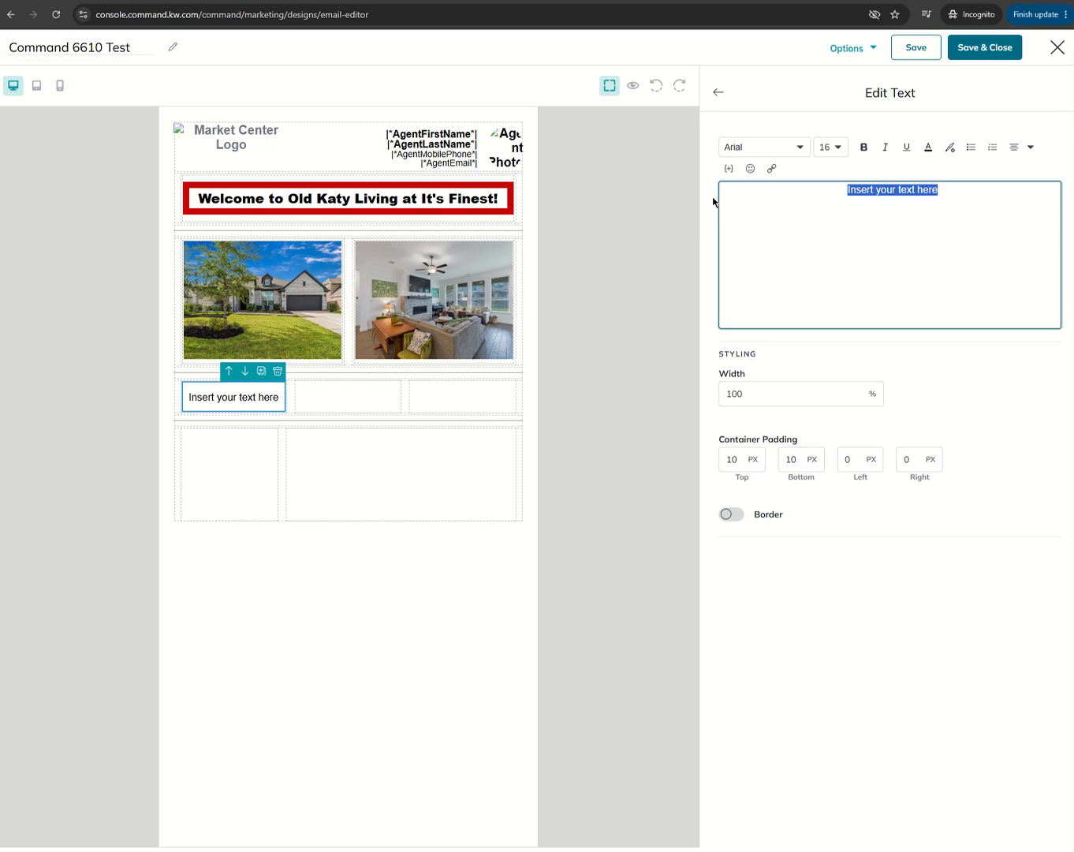
text(Clo)
key(BackSpace)
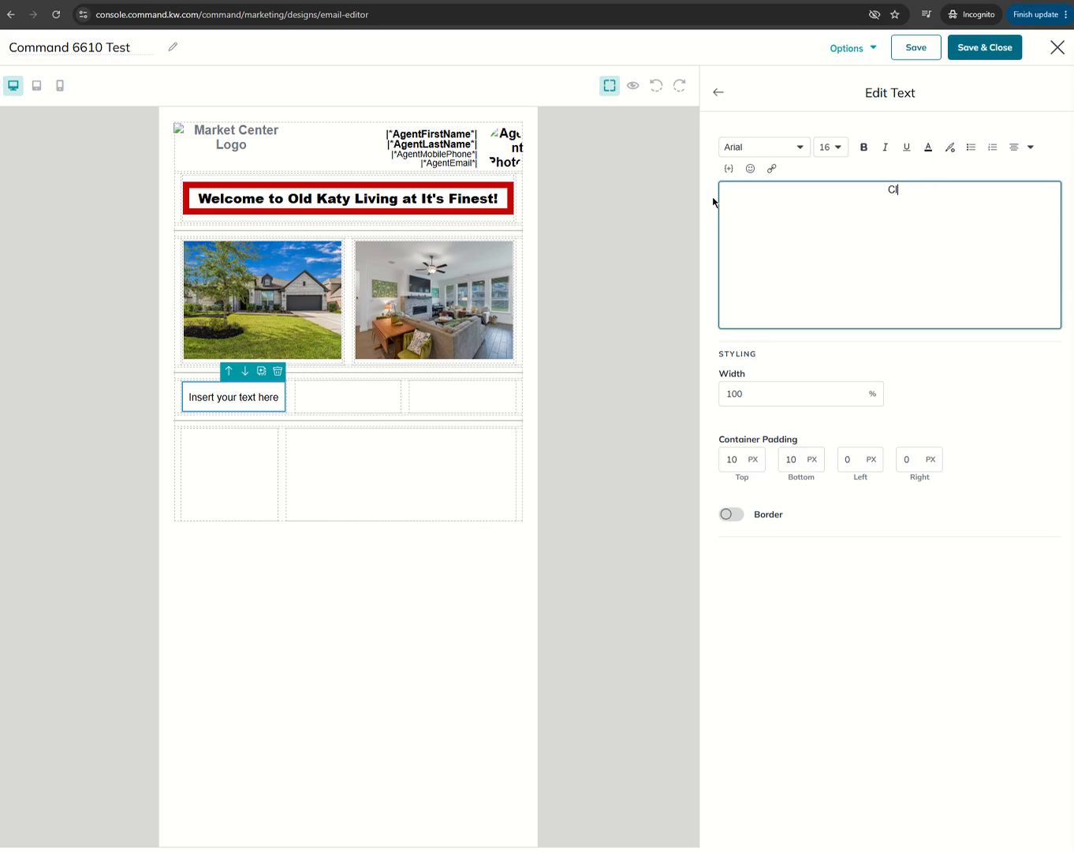
text(ick Here for Vi)
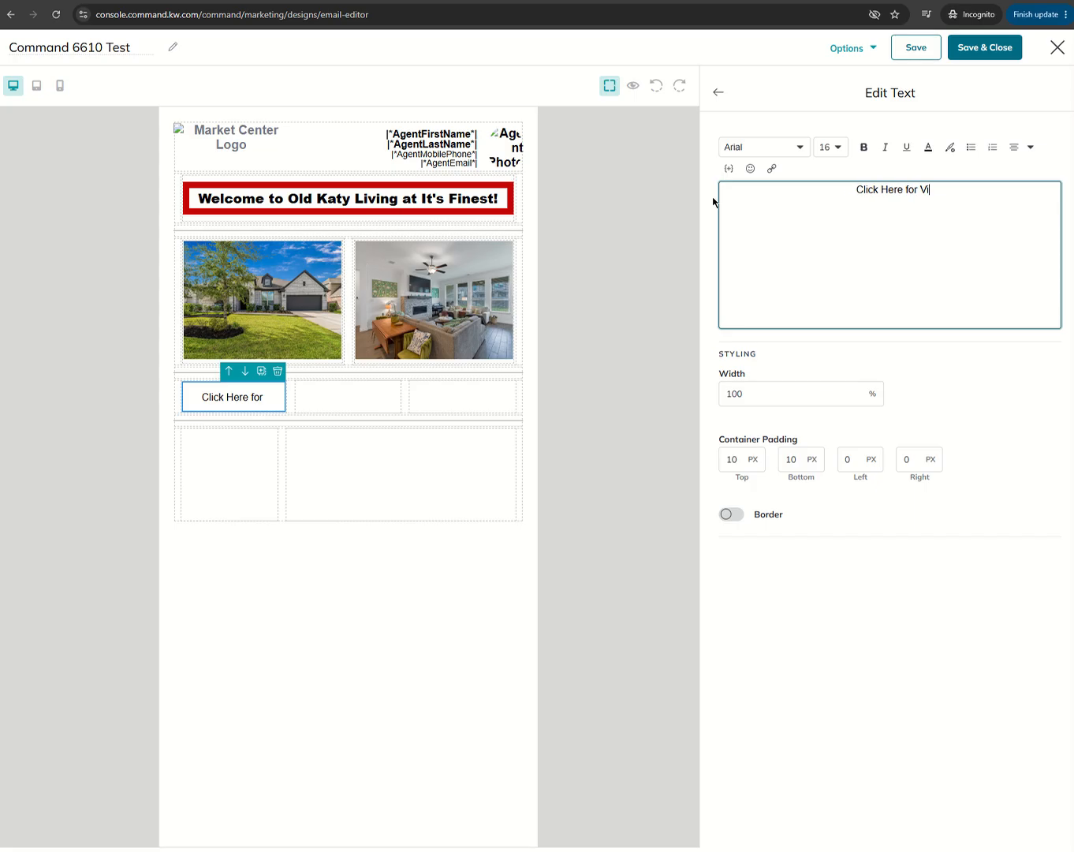
text(deo Walk Throug)
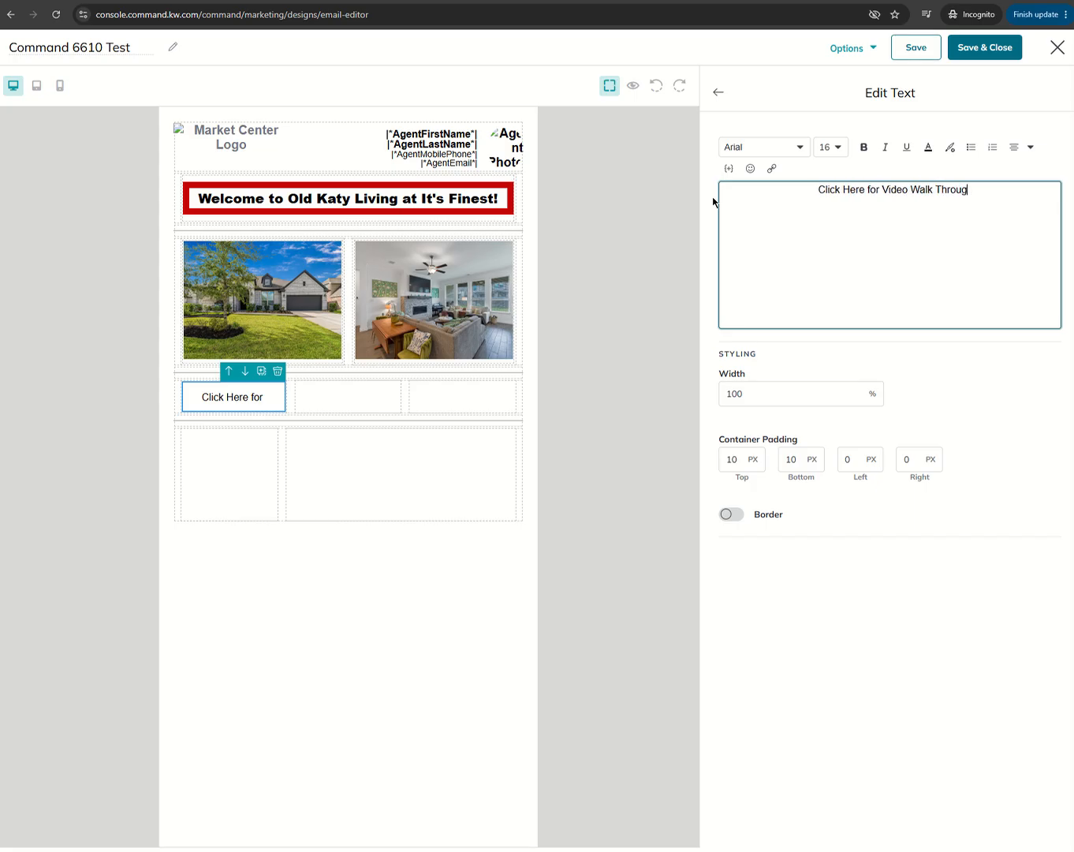
text(h  ------)
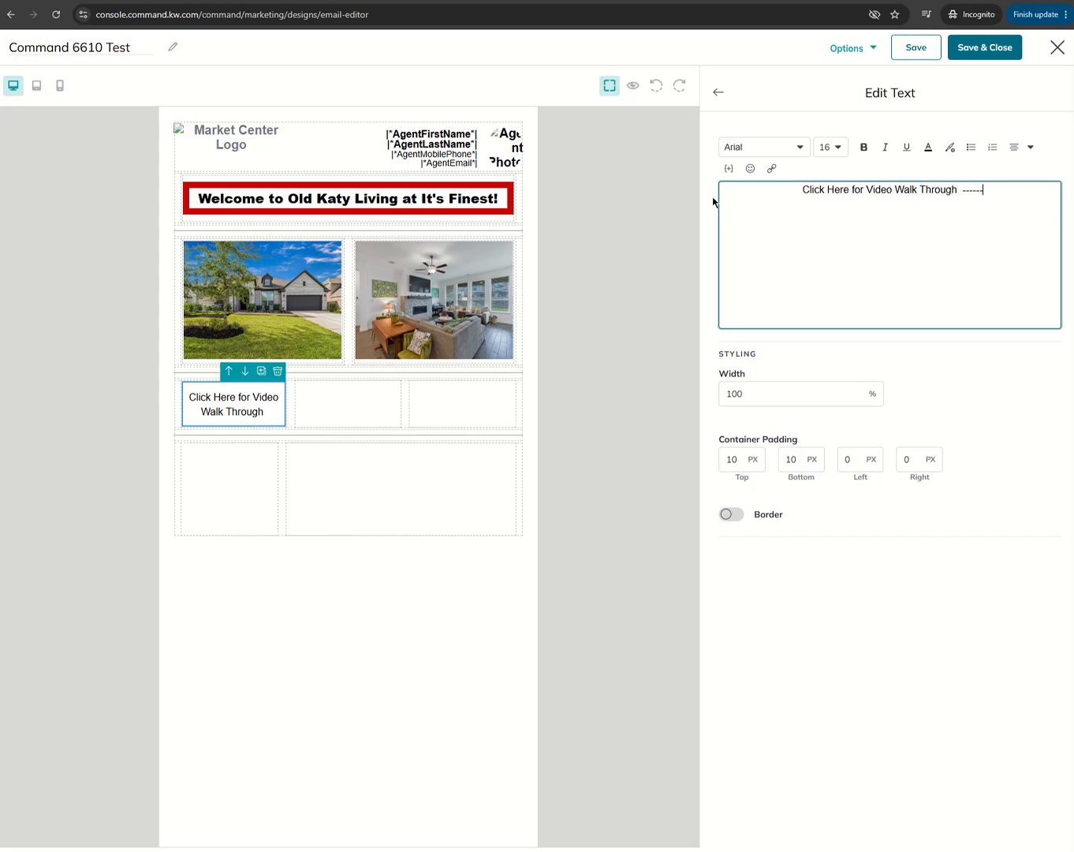
text(>)
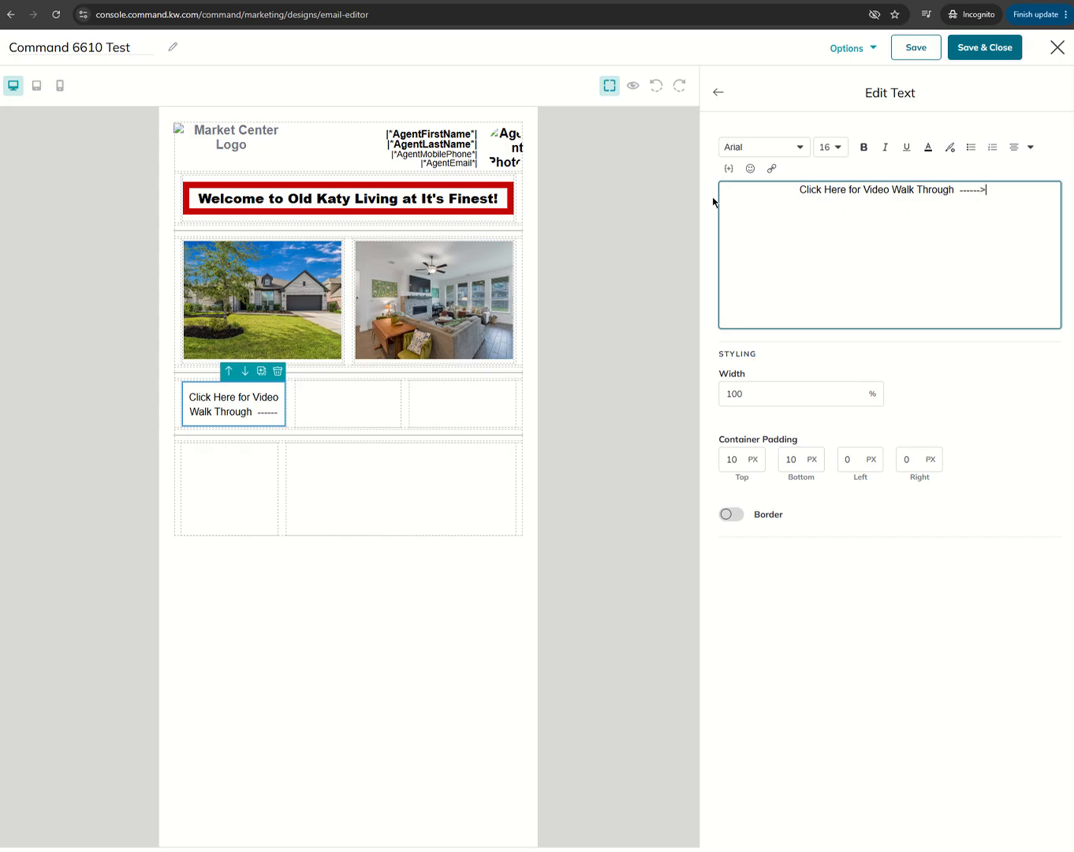
click(718, 93)
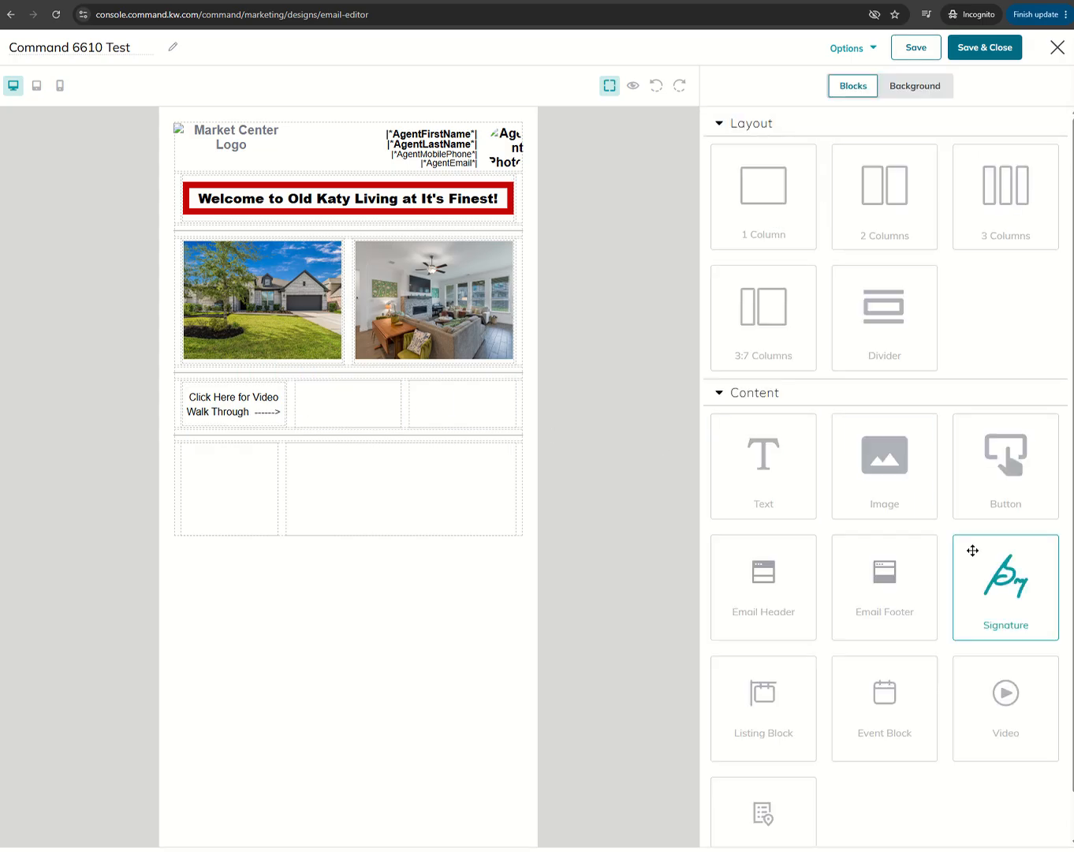
Add a video block to the three-column layout's middle column, using the URL of the YouTube walk-through open in the other browser tab.
drag(981, 712, 341, 413)
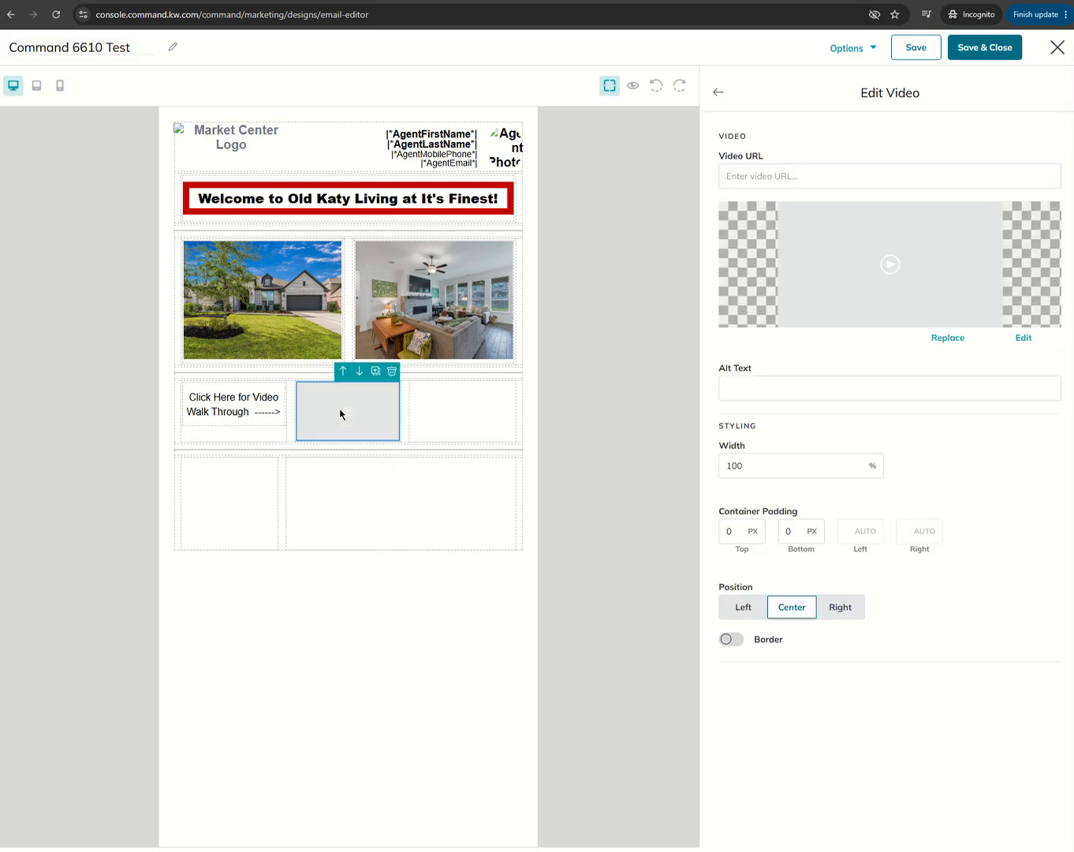
click(755, 177)
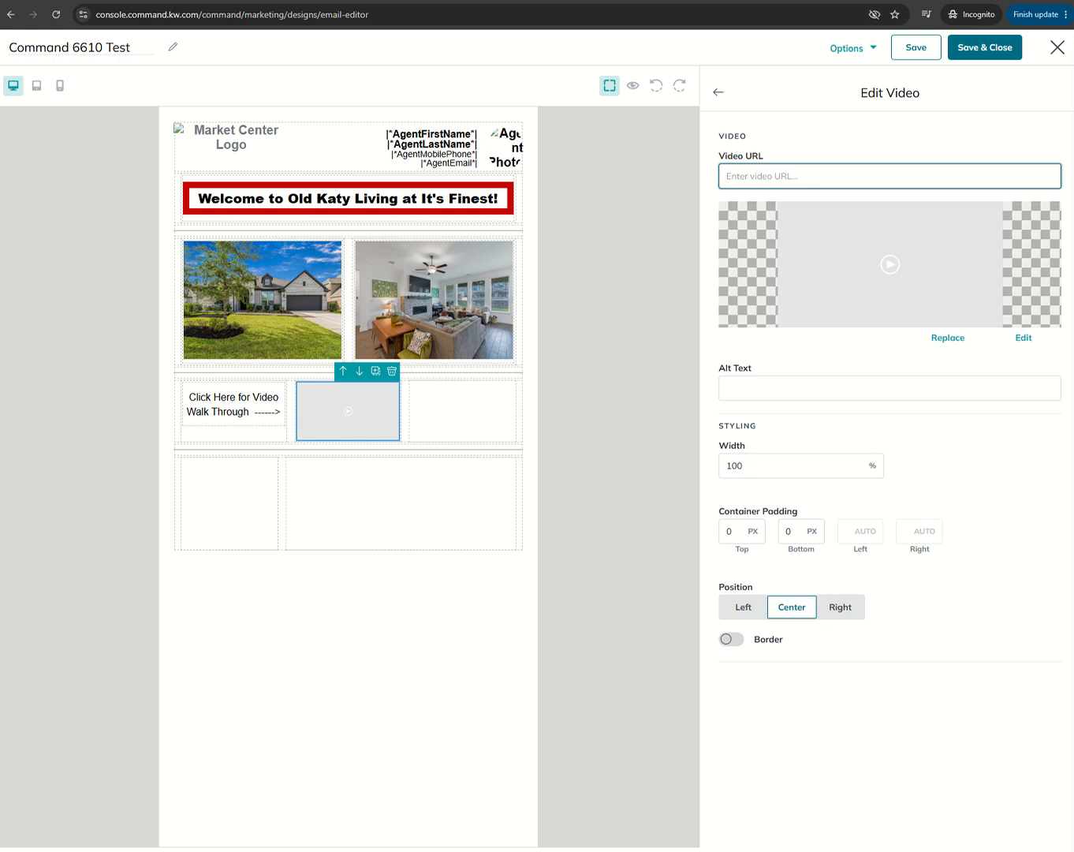
click(333, 2)
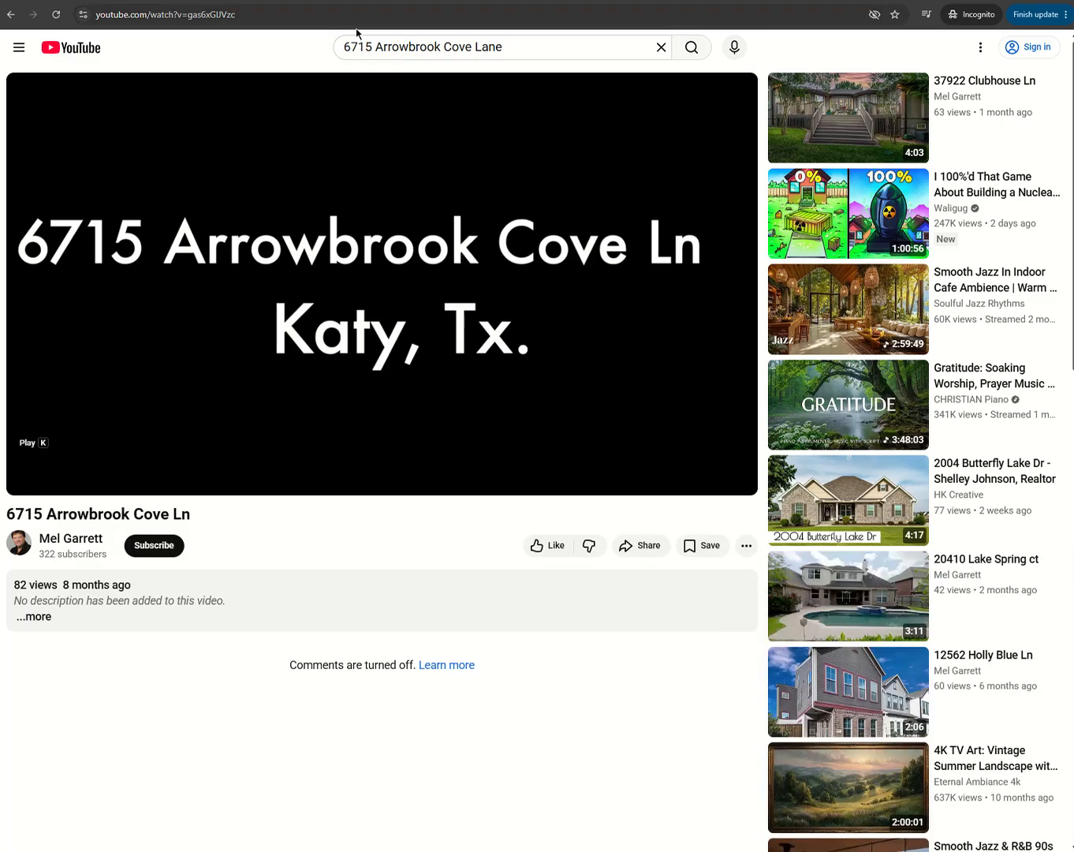
click(332, 14)
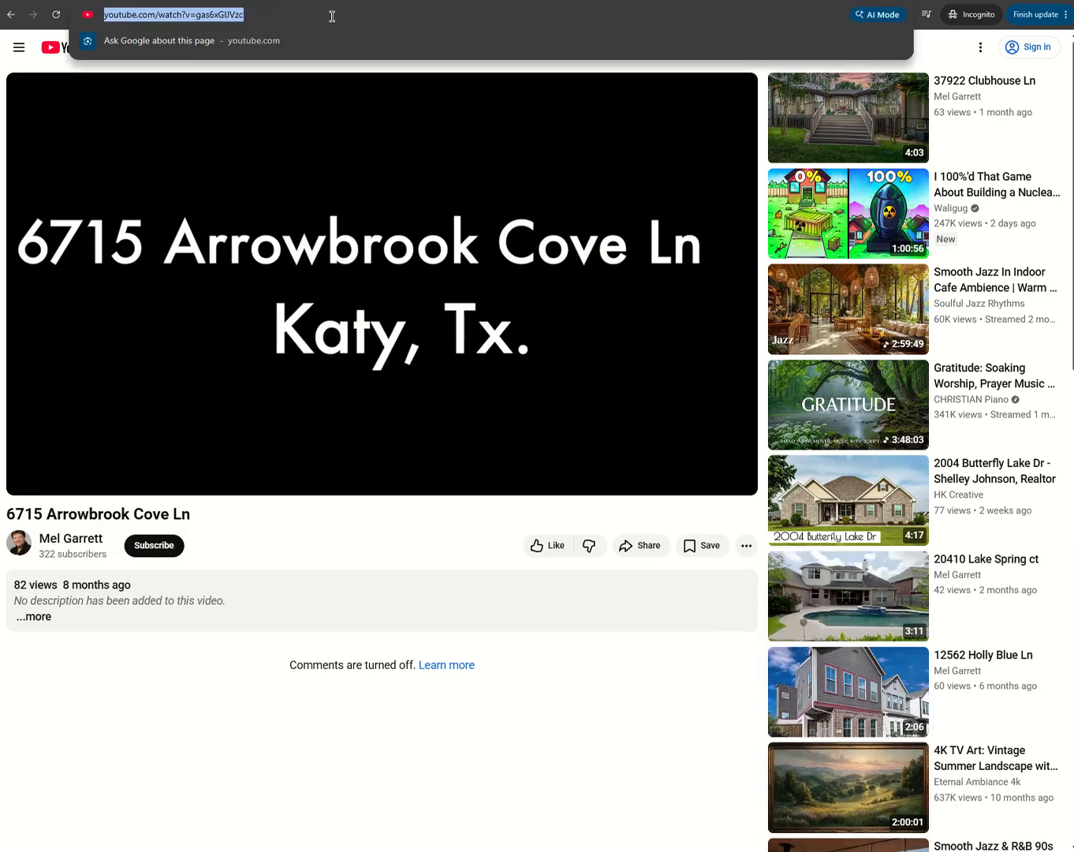
key(ctrl+c)
click(137, 4)
key(ctrl+v)
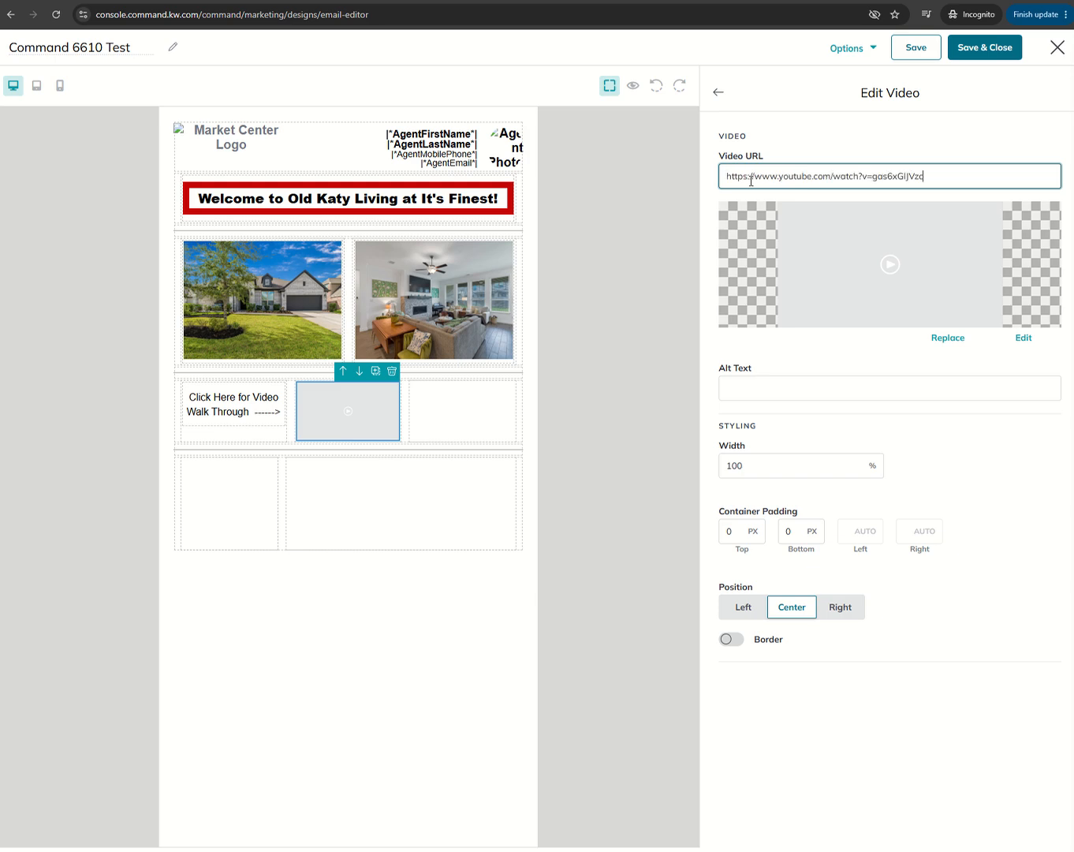
click(718, 95)
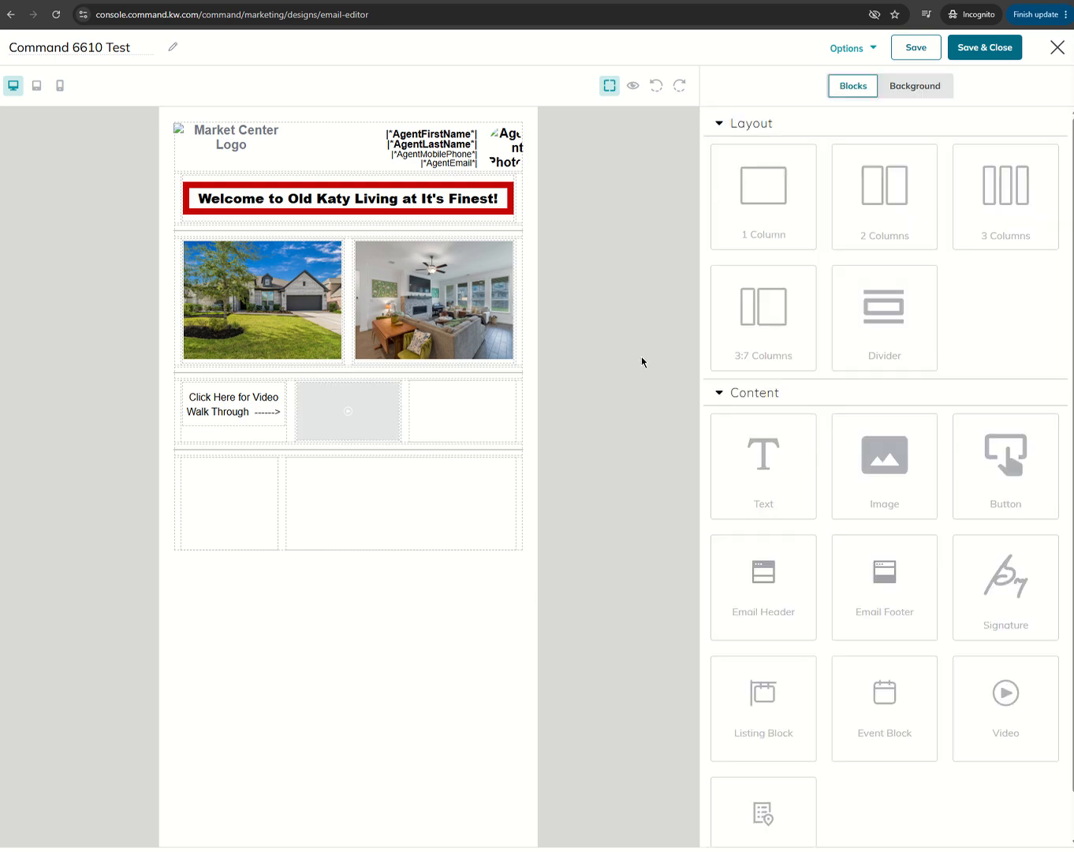
Replace the video block's thumbnail with the front driveway and garage photo of the active $635,000 listing from My Listings.
click(337, 412)
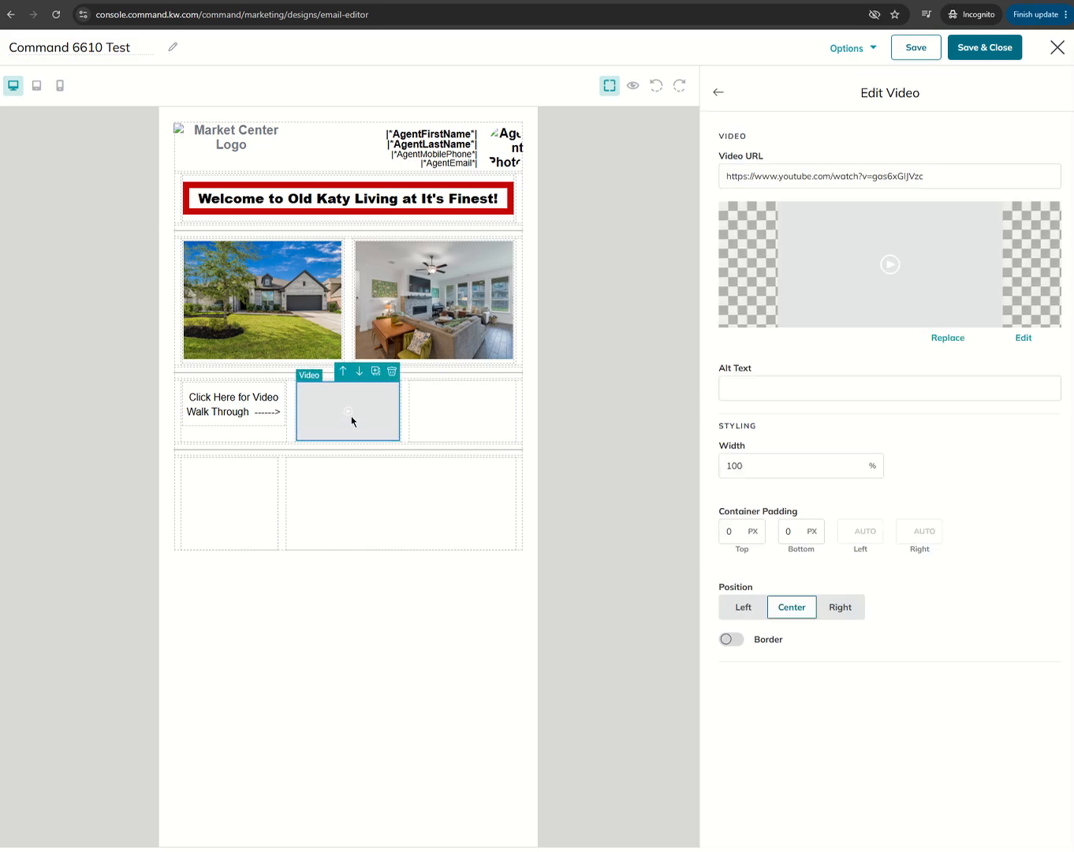
click(950, 338)
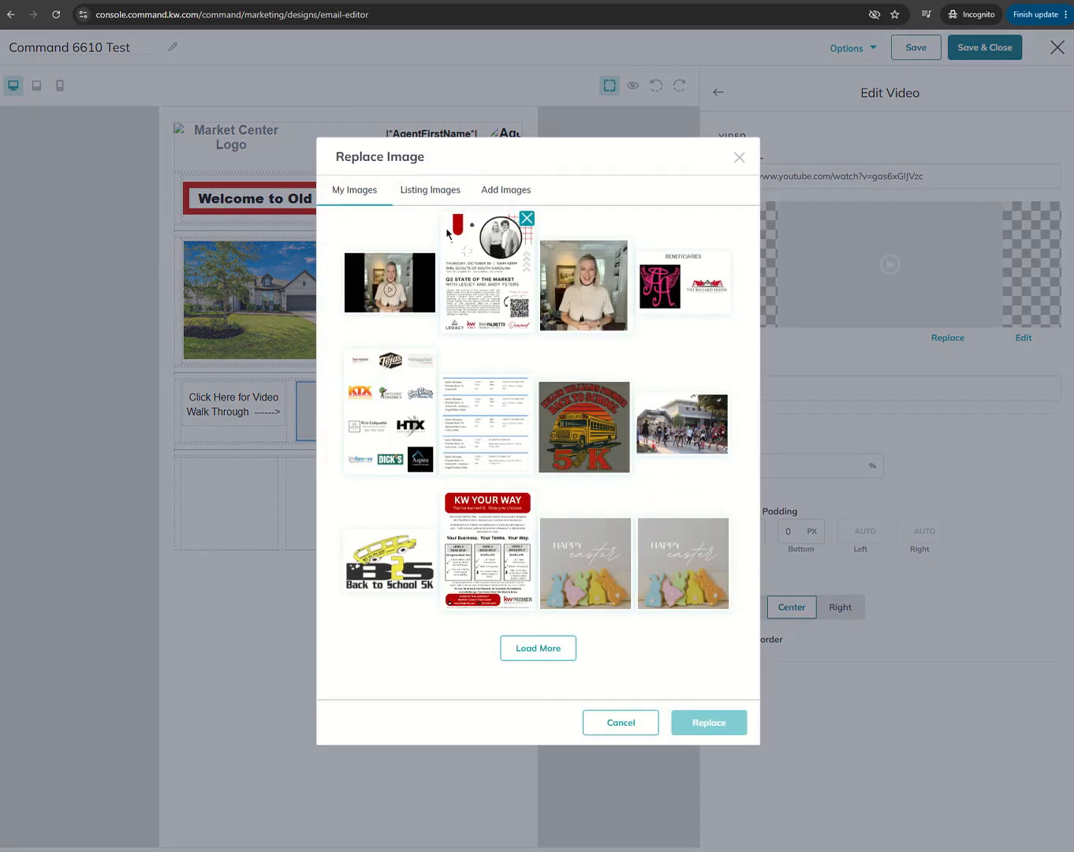
click(420, 191)
click(402, 145)
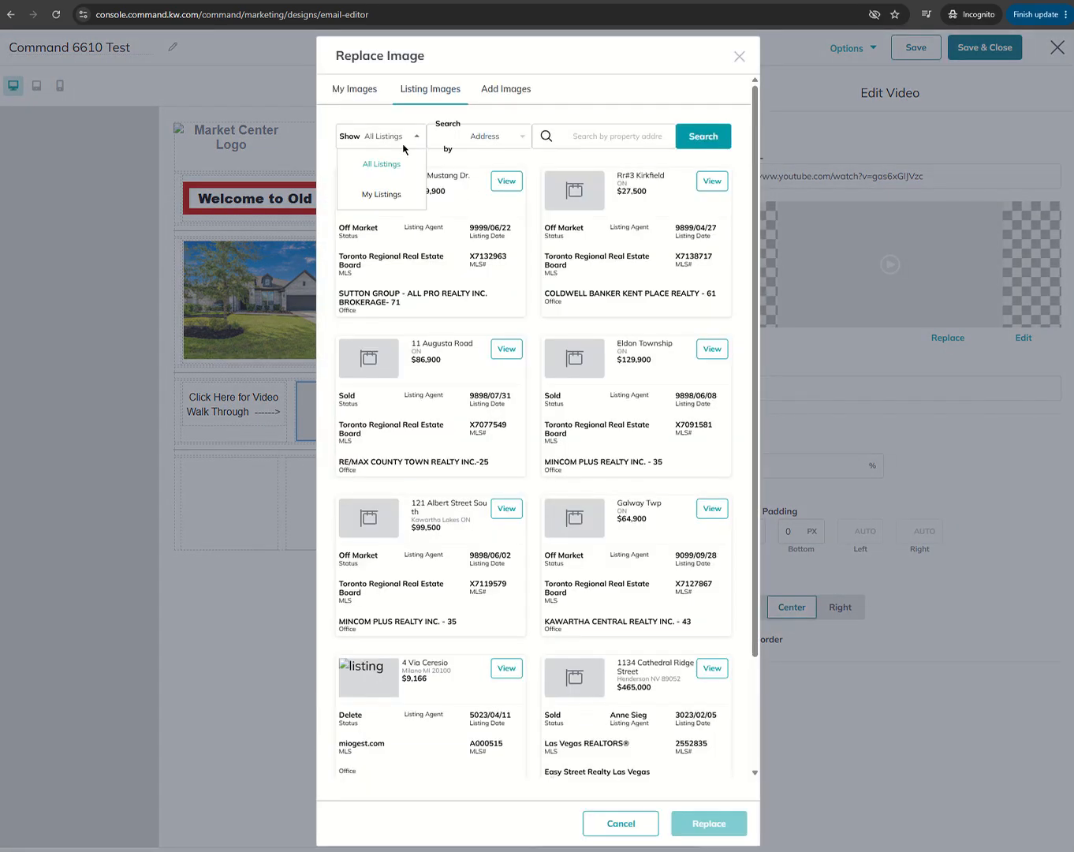
click(399, 195)
click(719, 139)
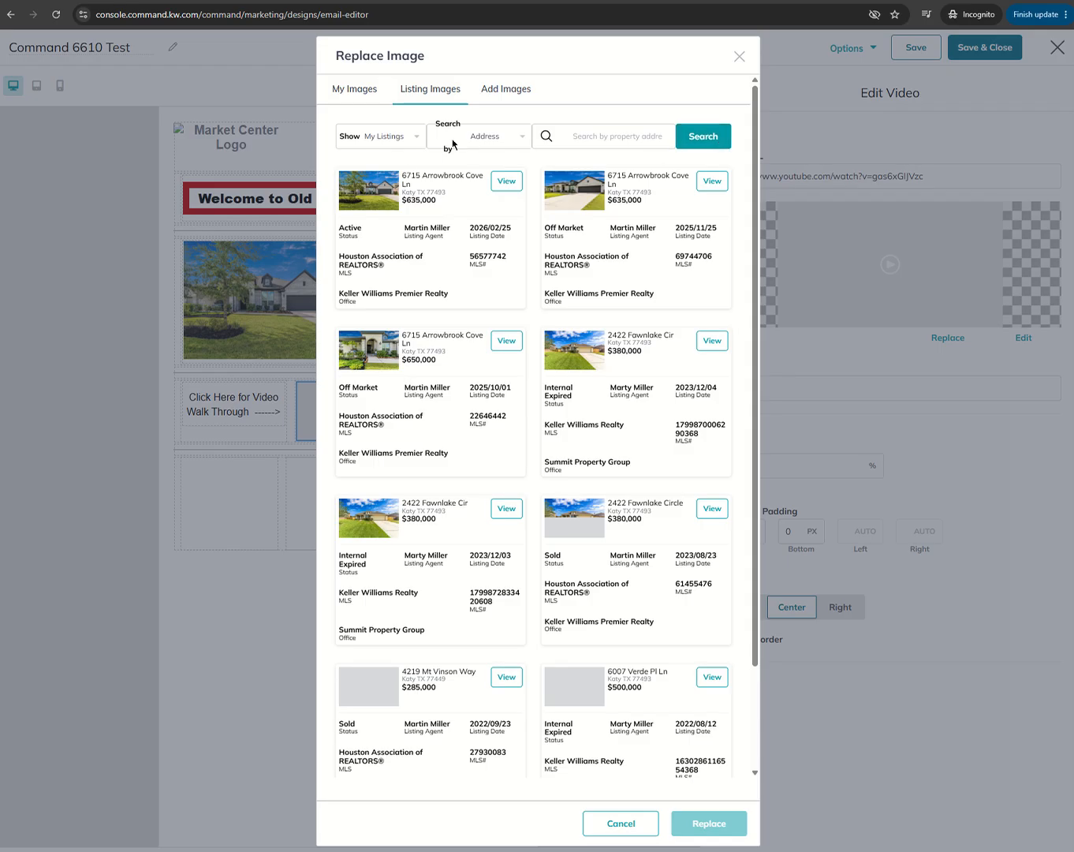
click(506, 182)
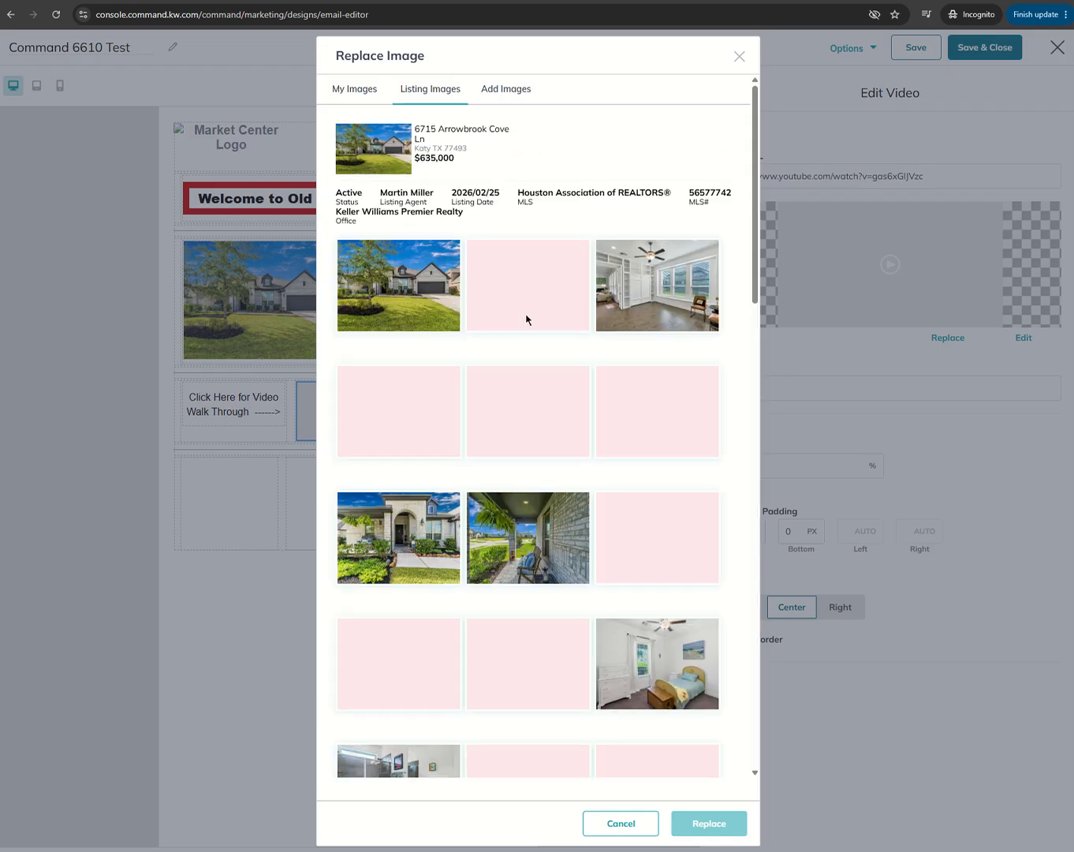
scroll(505, 415, down, 1)
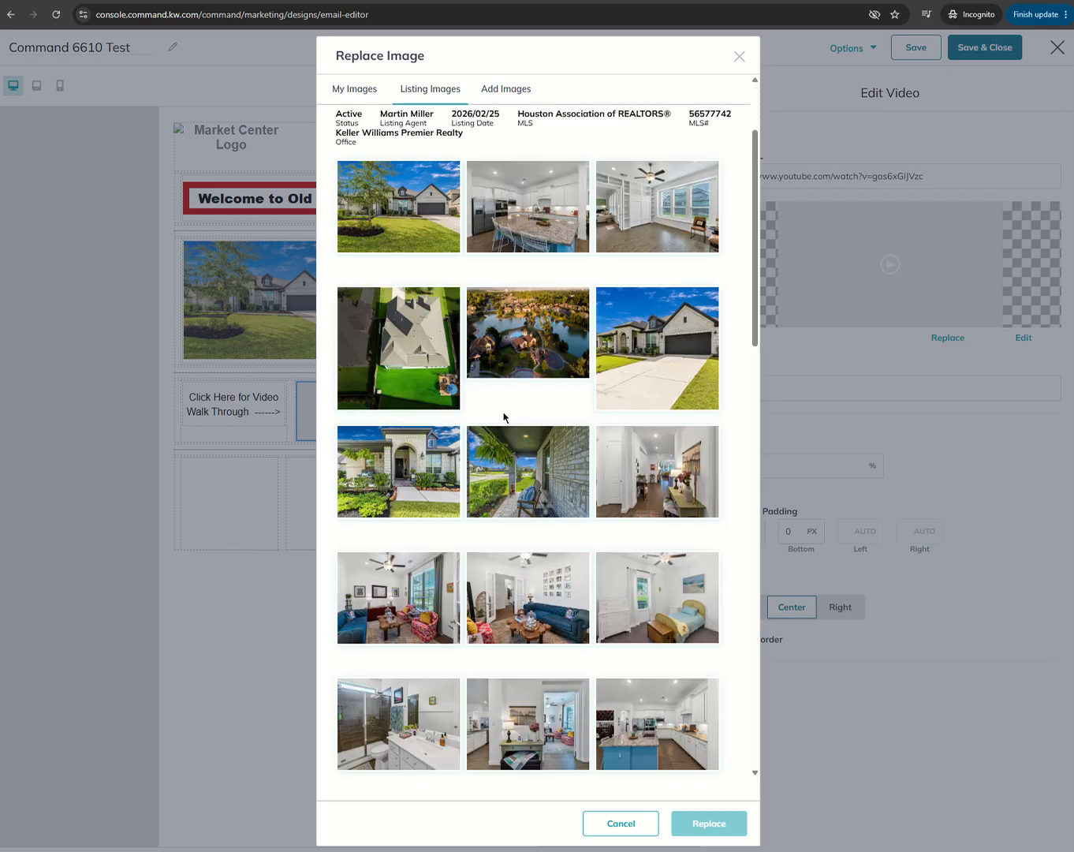
scroll(504, 415, down, 15)
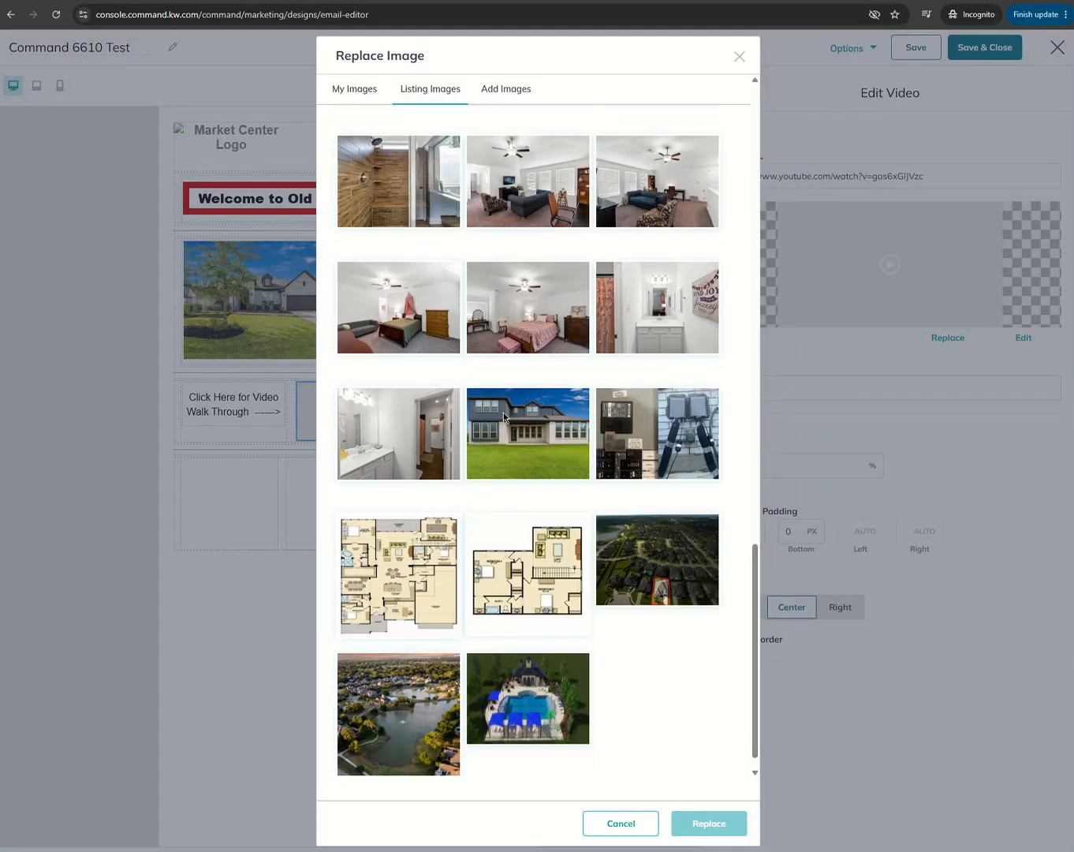
scroll(504, 413, up, 5)
scroll(503, 417, up, 10)
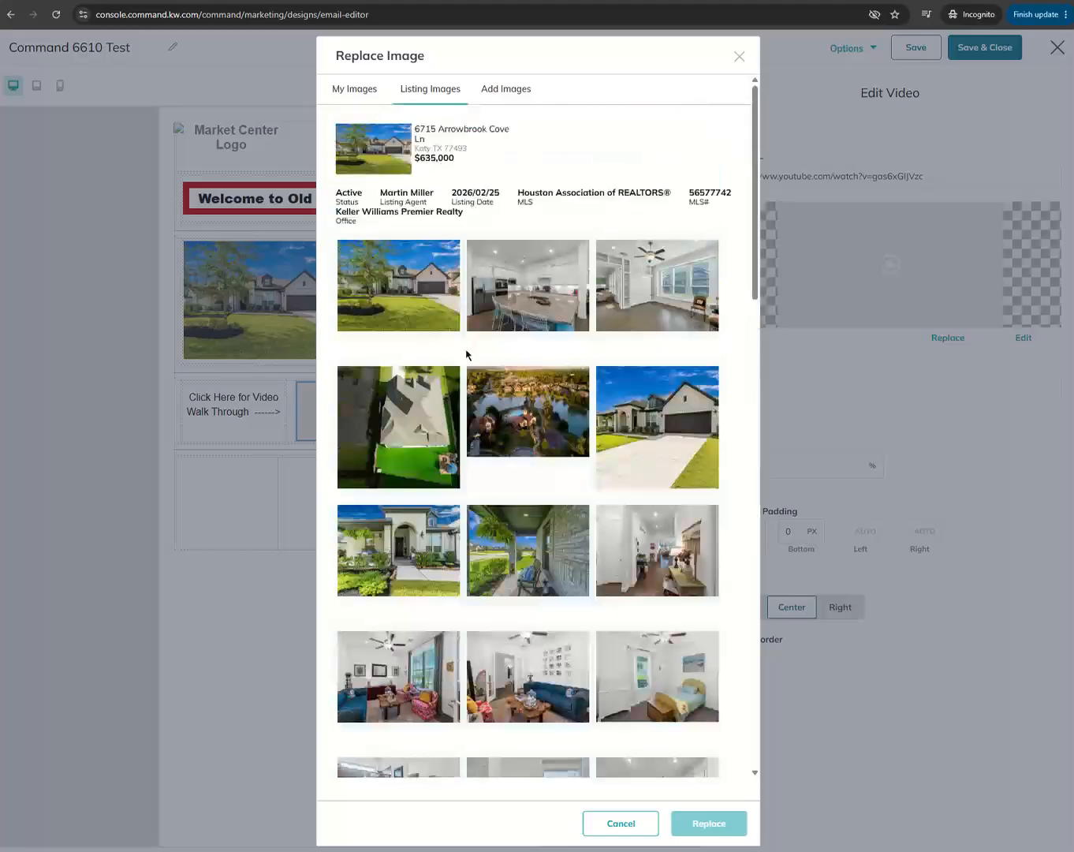
click(675, 452)
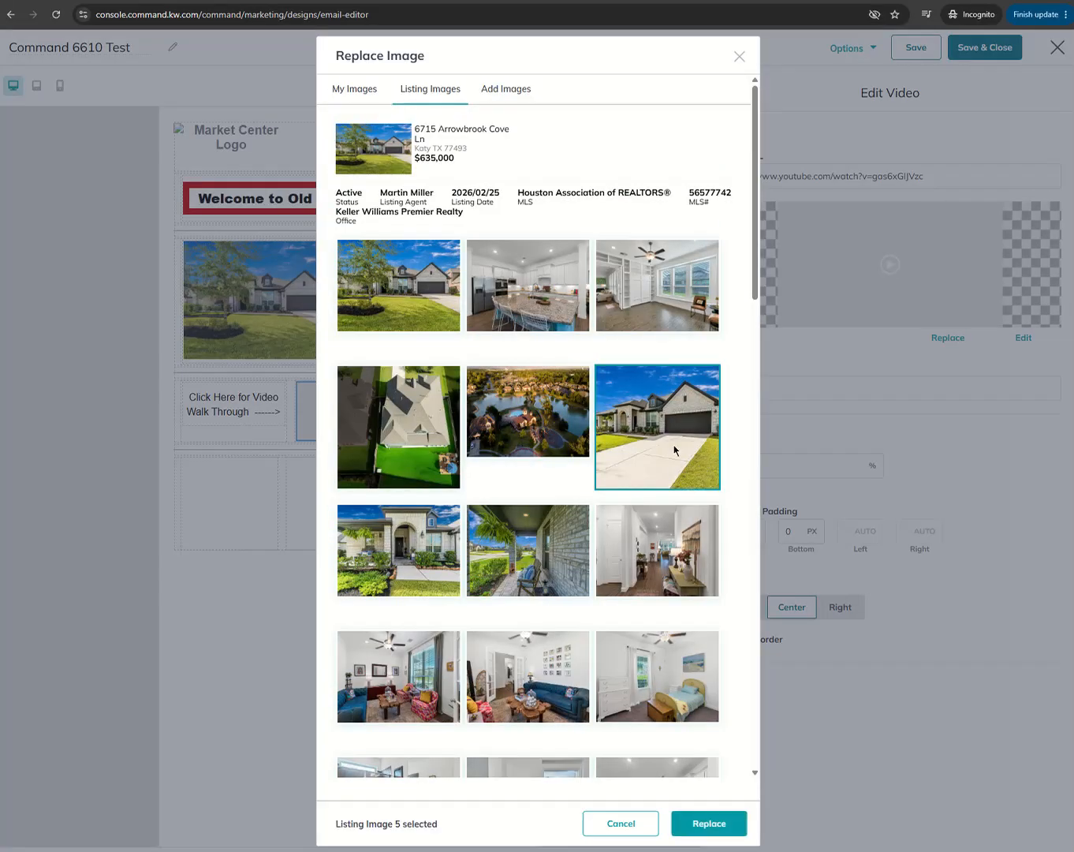
click(702, 823)
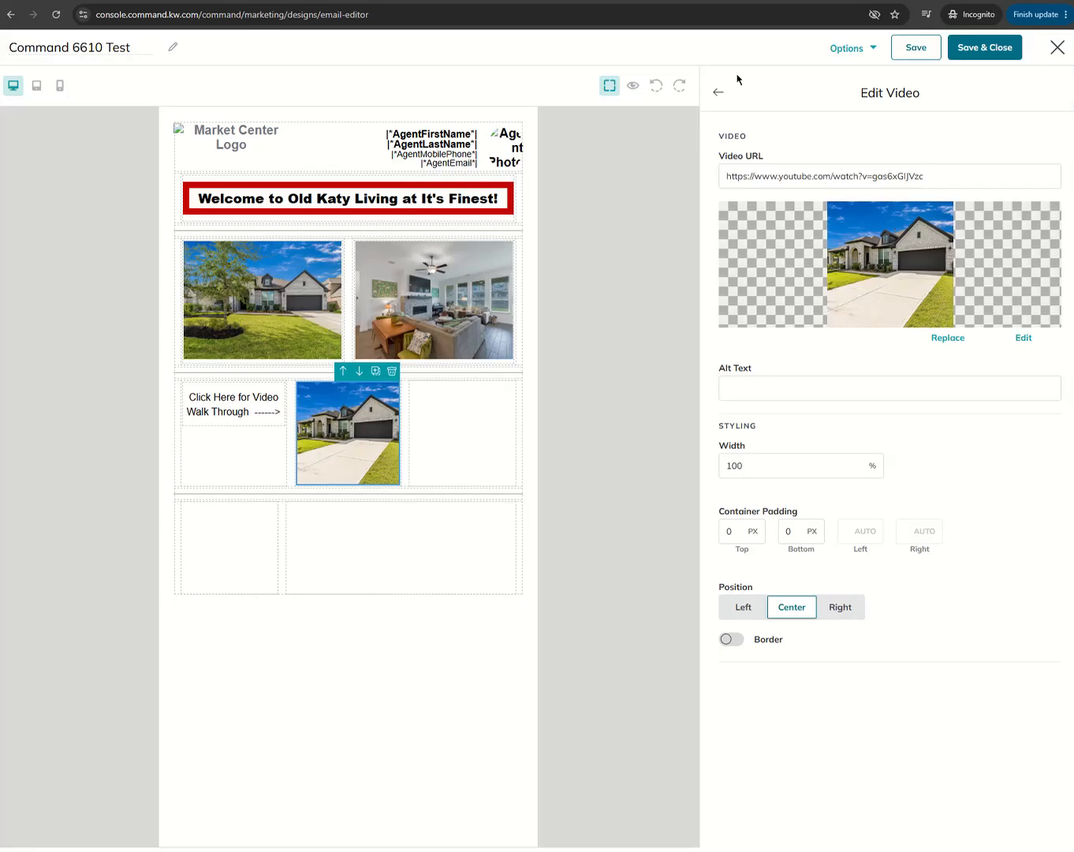
click(720, 94)
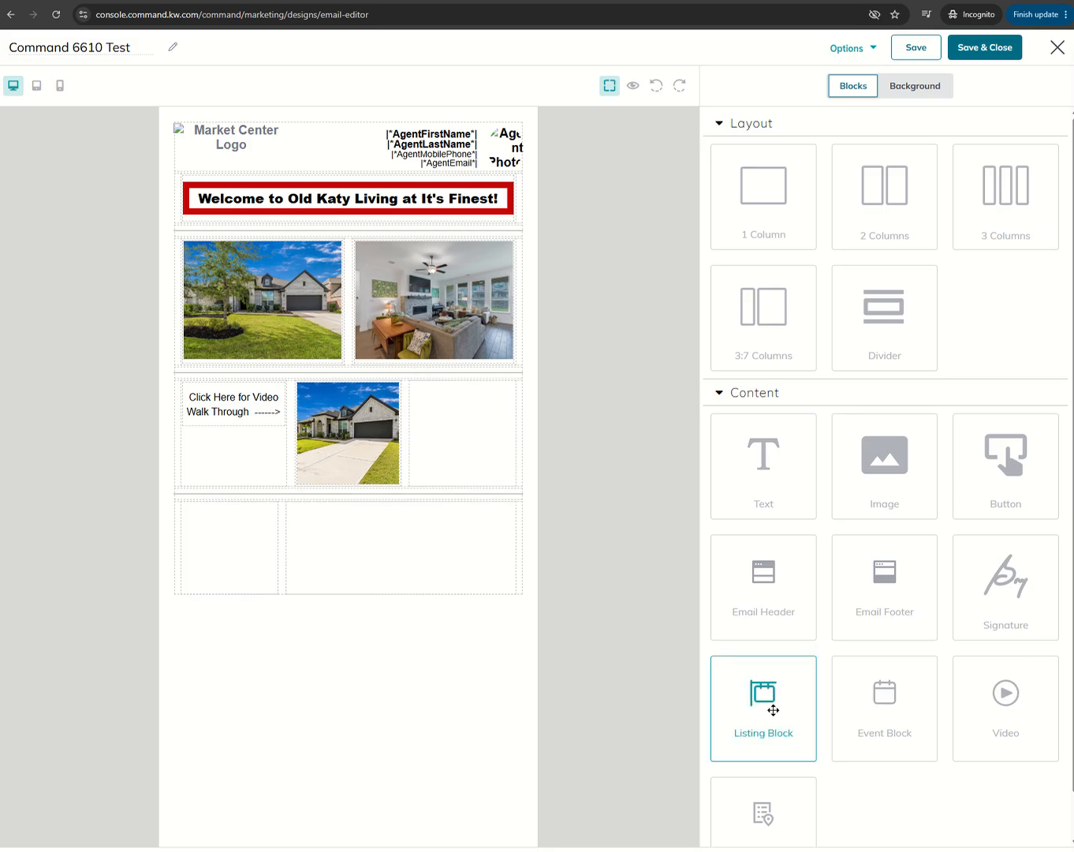
drag(766, 707, 492, 452)
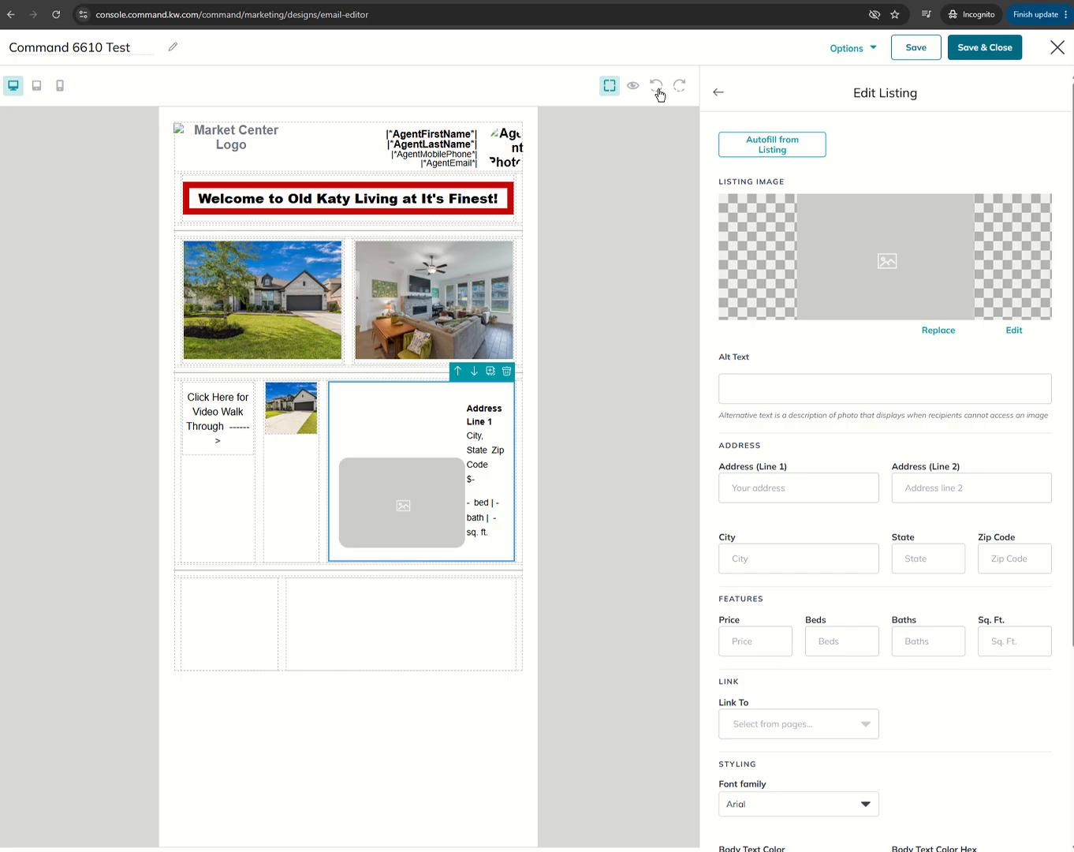
click(660, 95)
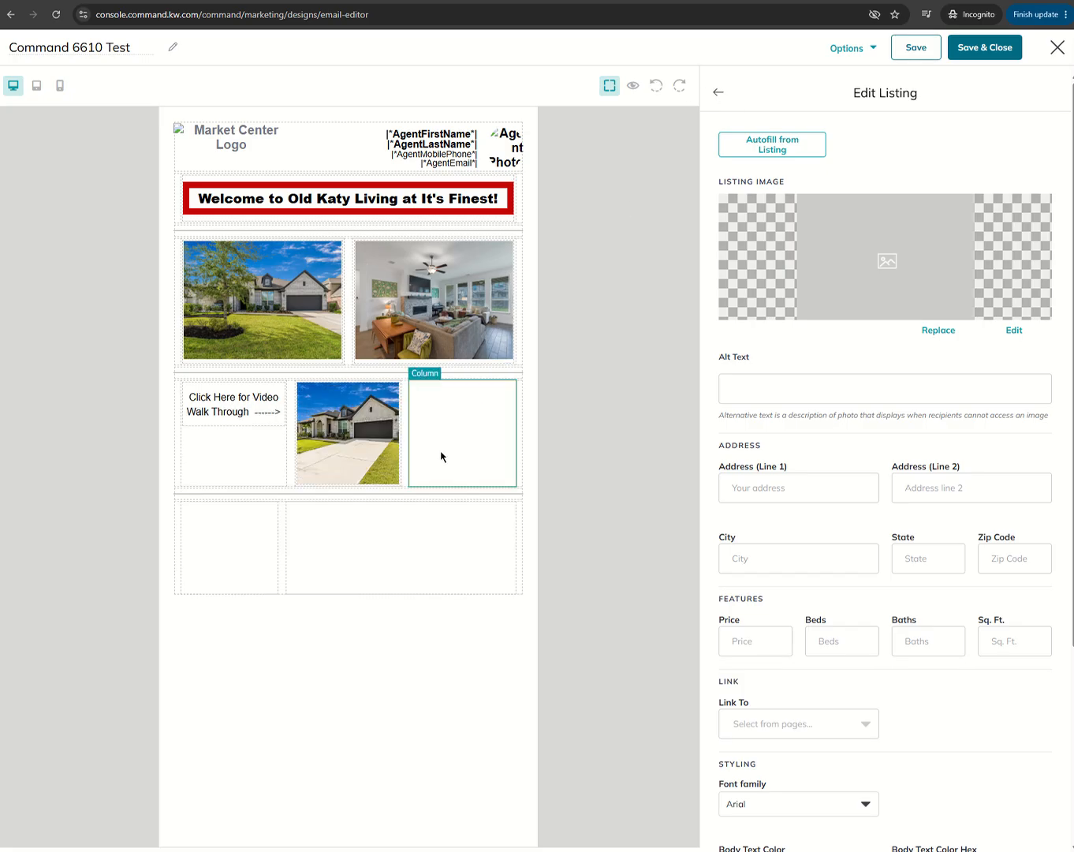
click(717, 93)
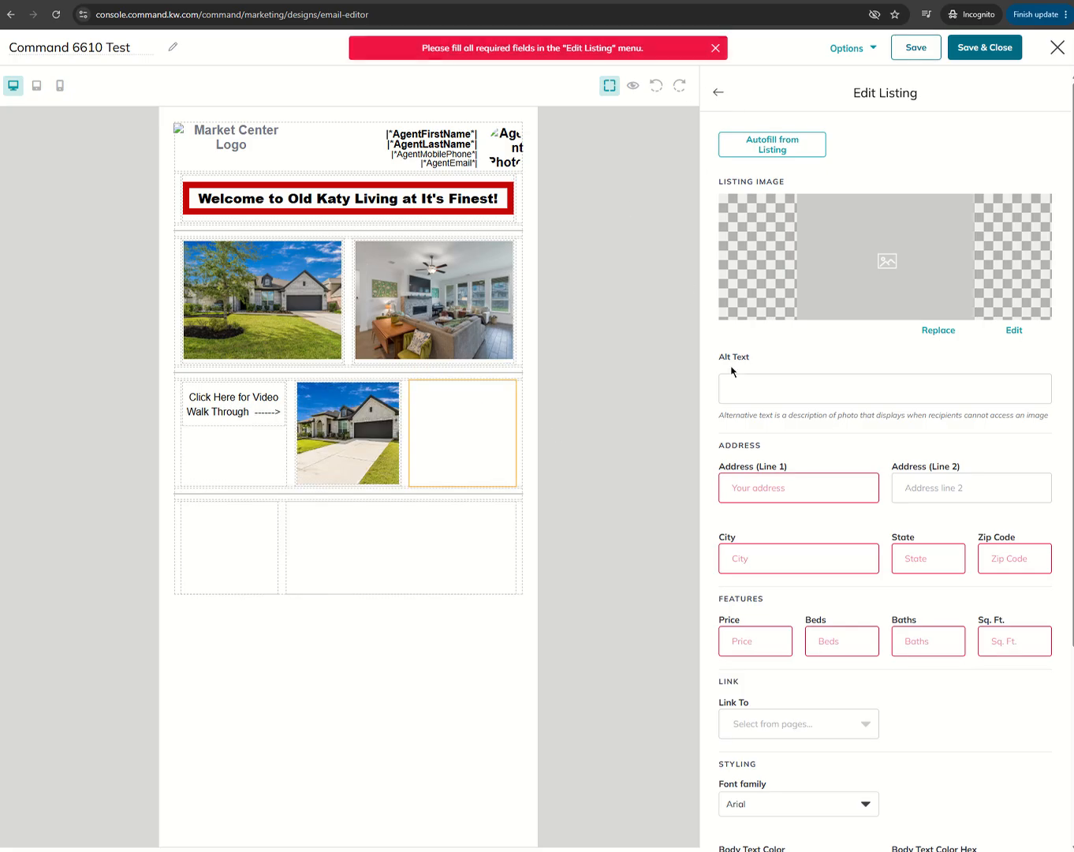
click(718, 94)
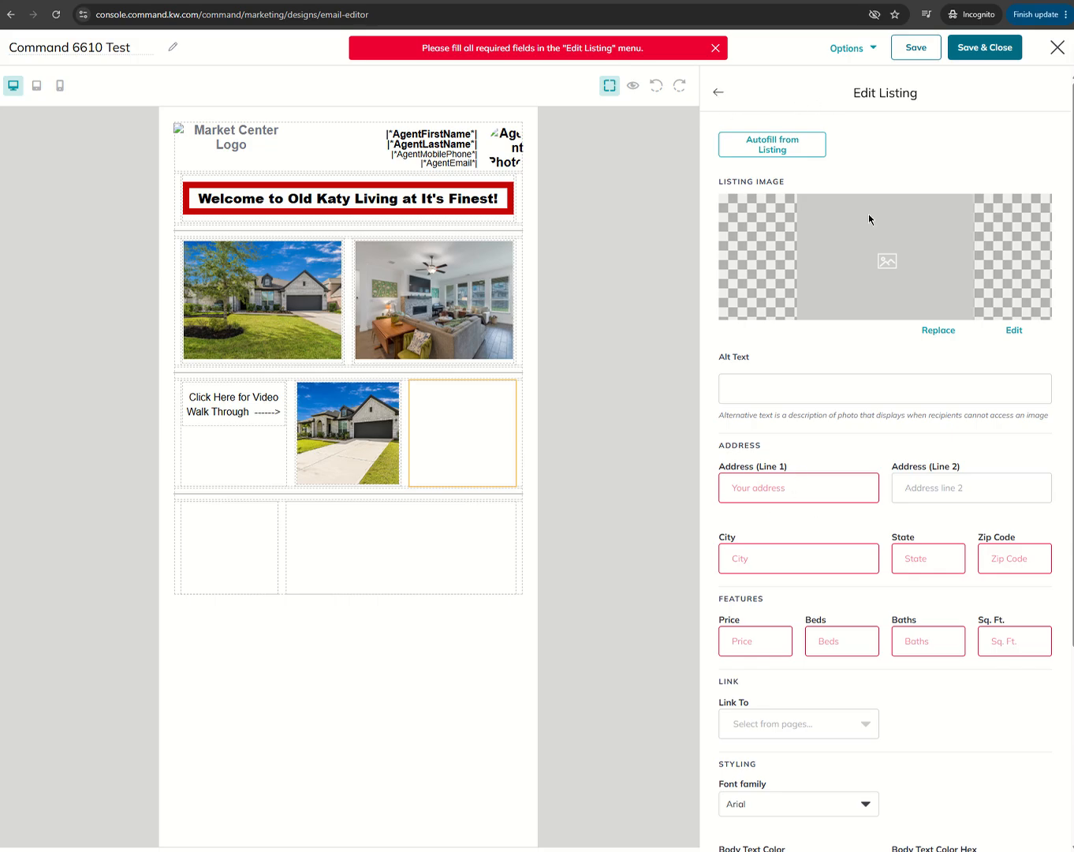
Save the "Command 6610 Test" design, and close and reopen it from the marketing designs.
click(918, 56)
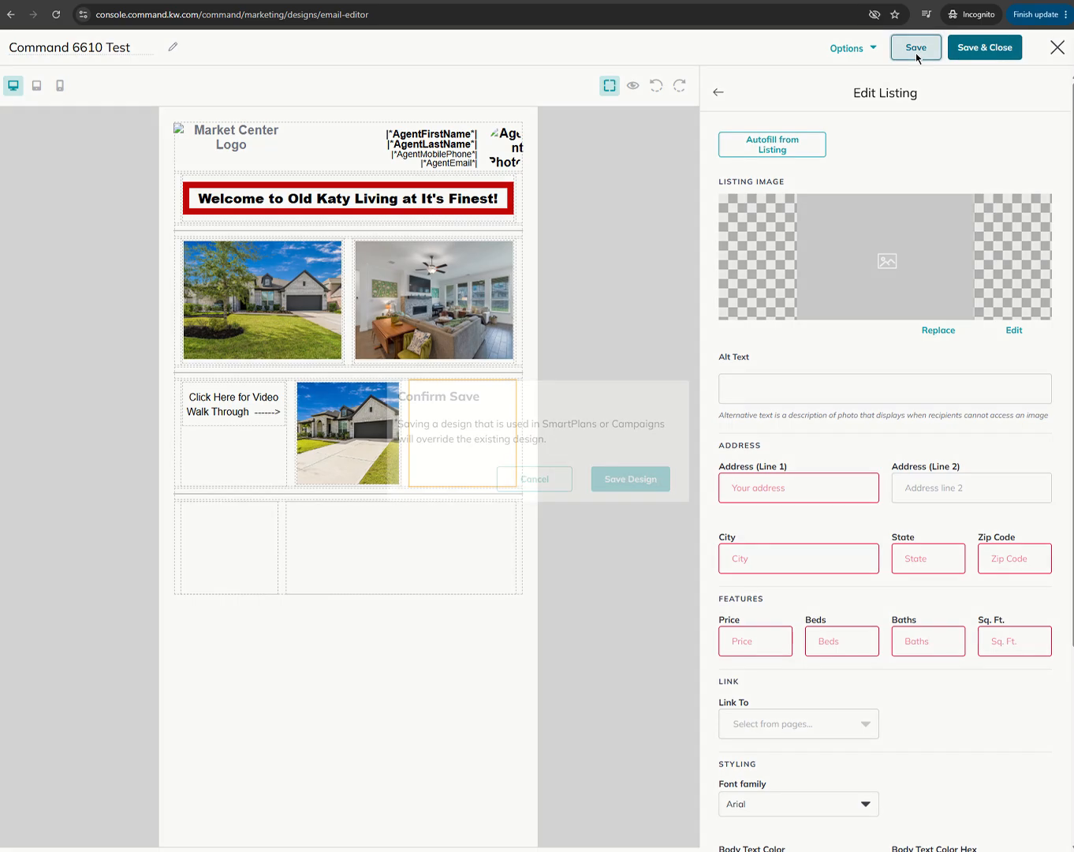
click(629, 479)
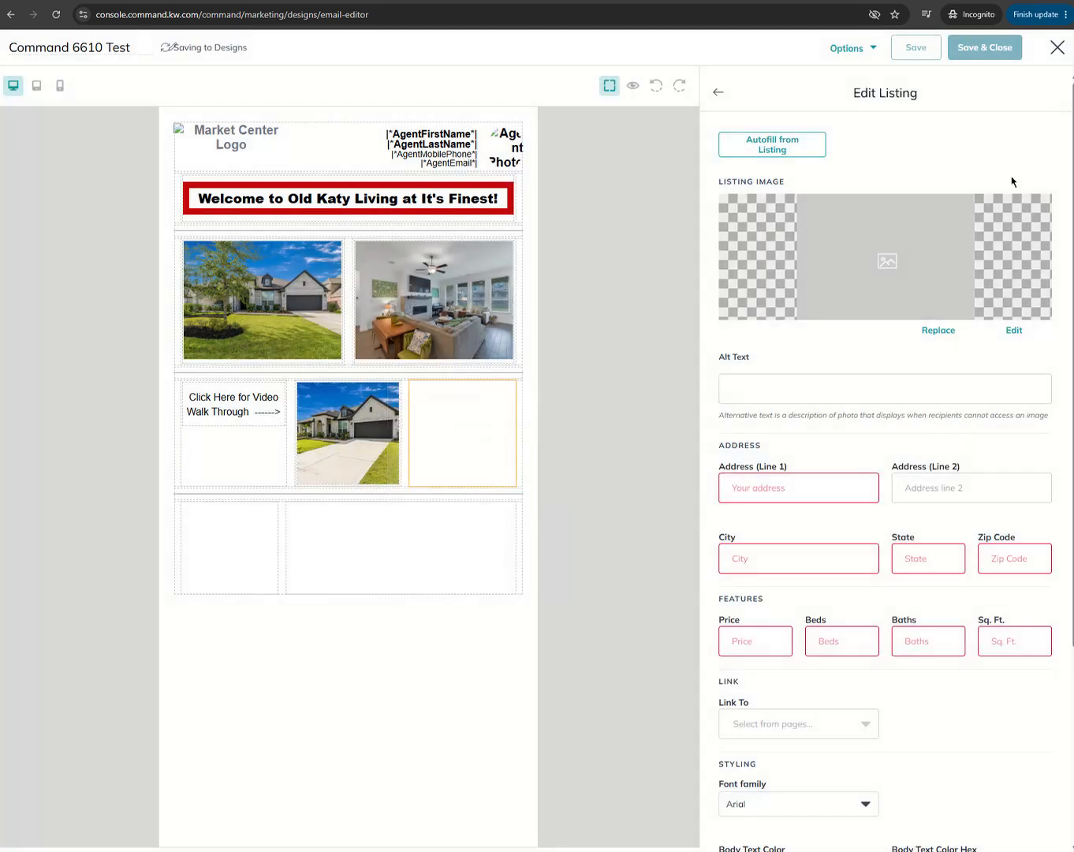
click(1057, 47)
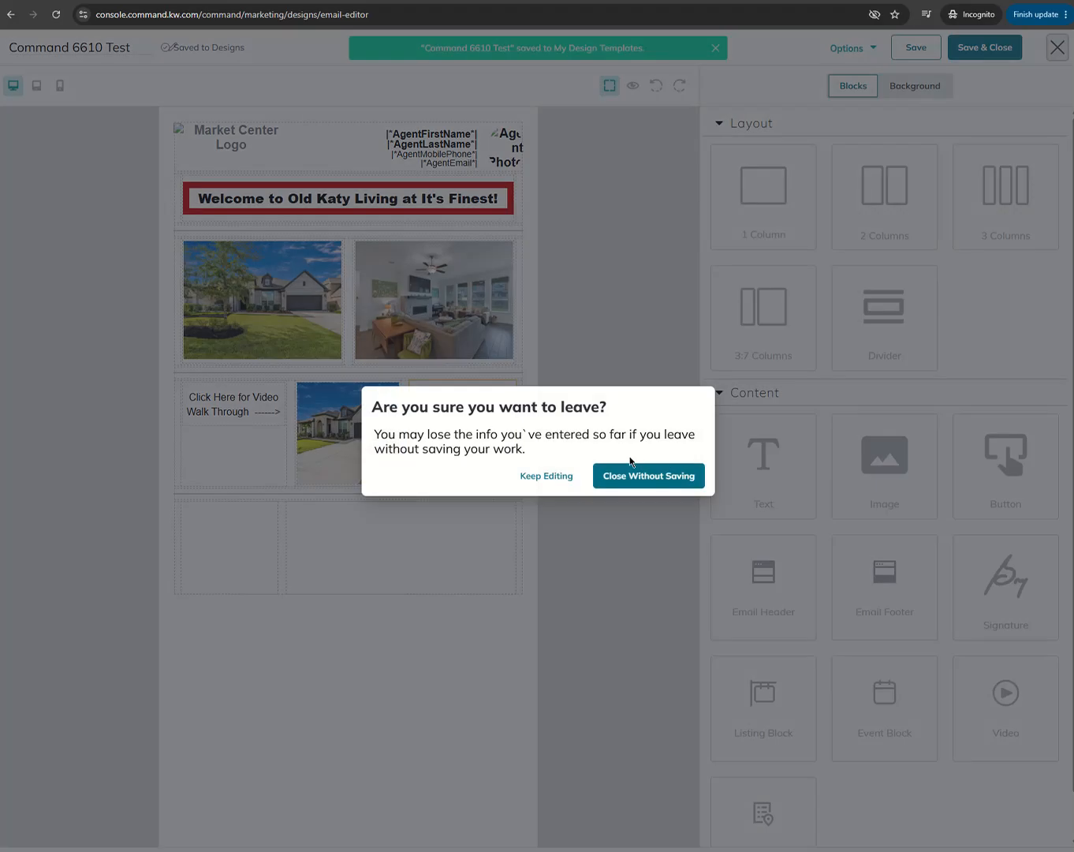
click(582, 481)
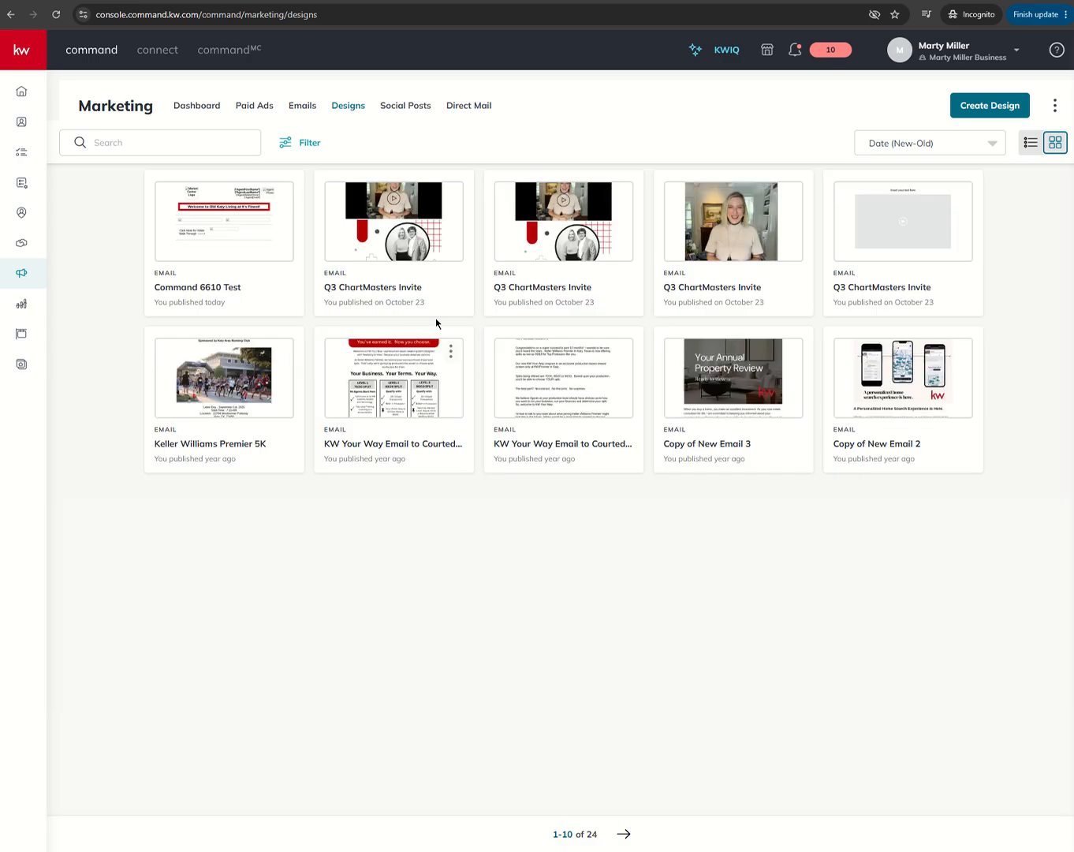
click(240, 250)
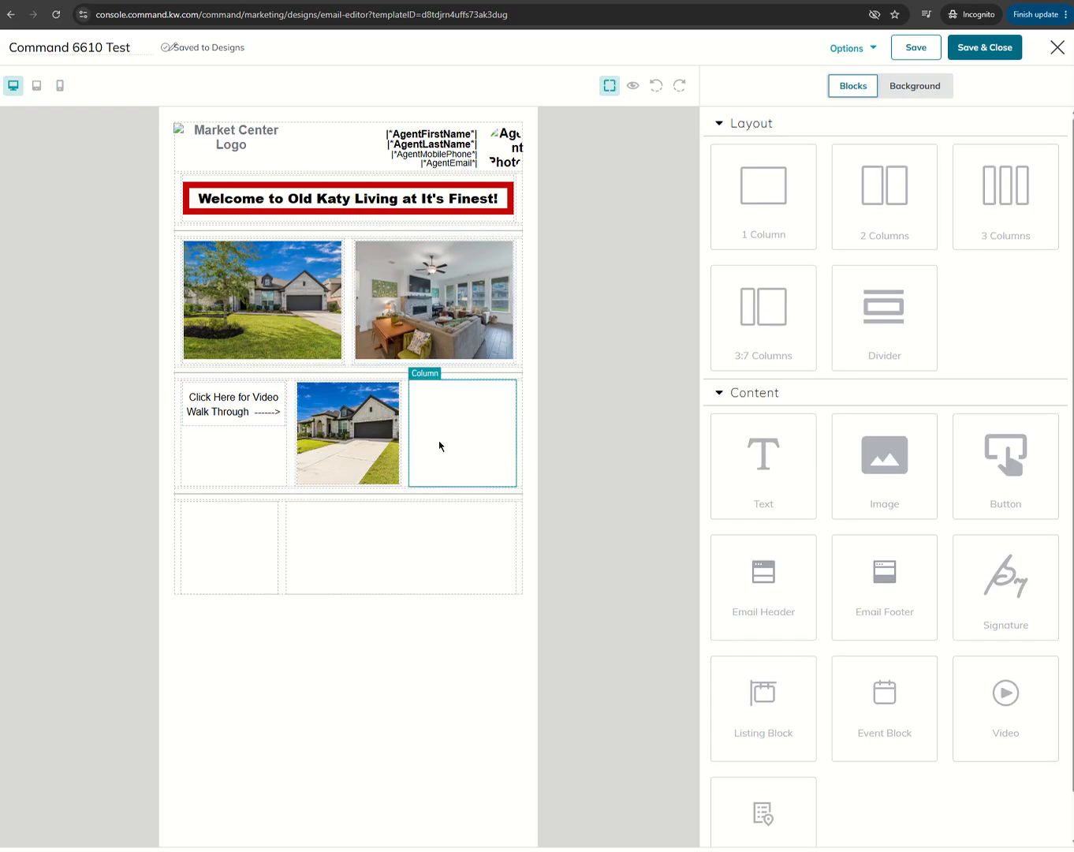
Add a listing block to the 3:7 layout's wide column, autofilled from the active $635,000 listing in My Listings with its overhead roof photo.
drag(757, 693, 416, 582)
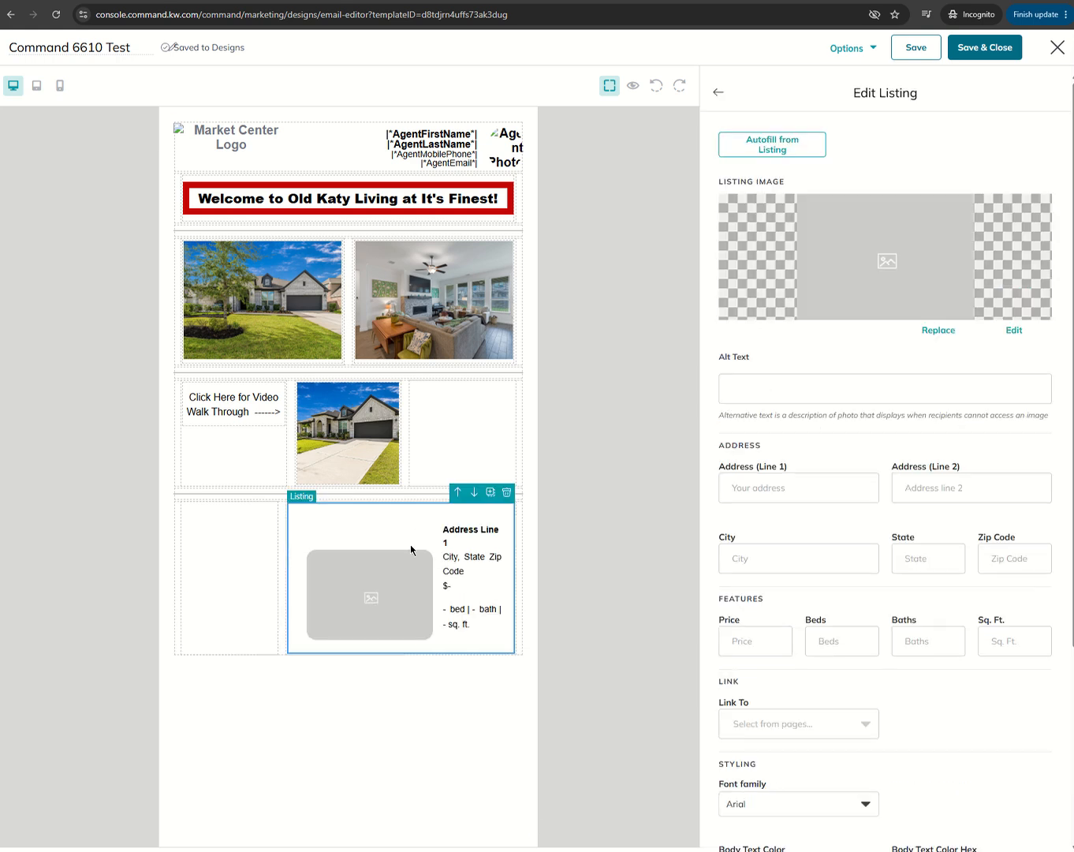
click(788, 152)
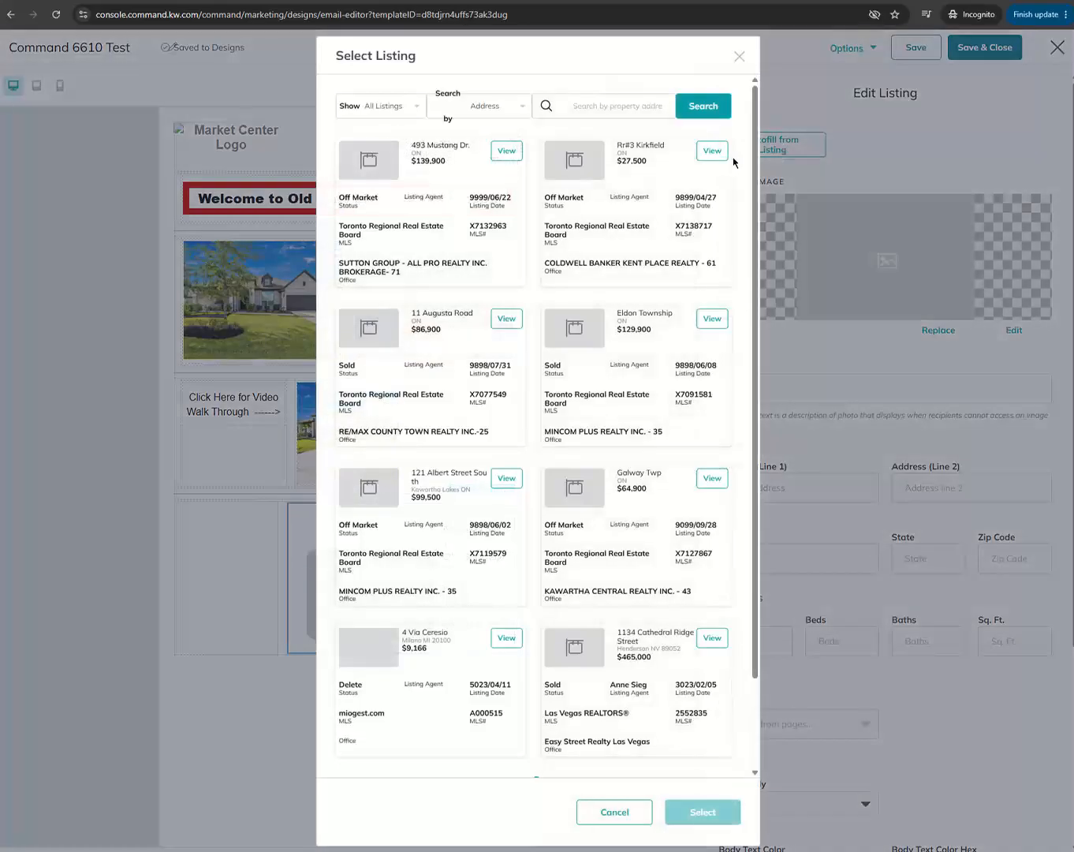
click(401, 113)
click(399, 163)
click(700, 111)
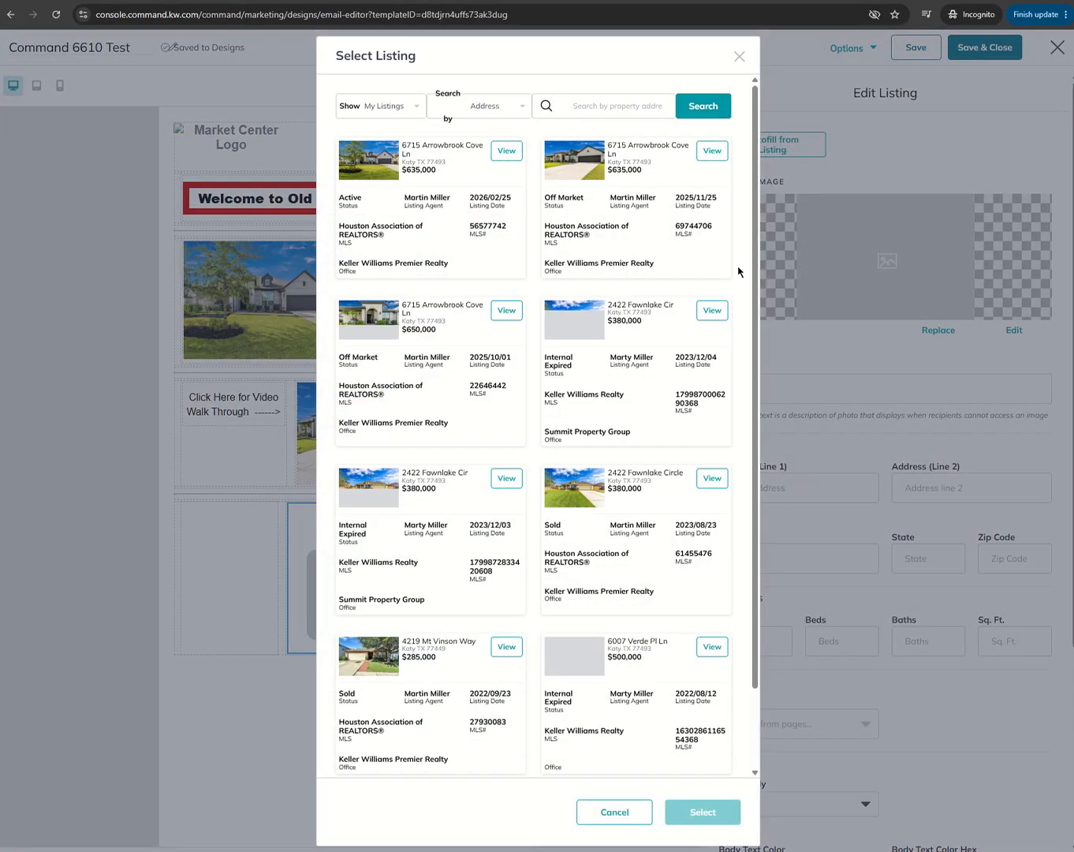
click(496, 156)
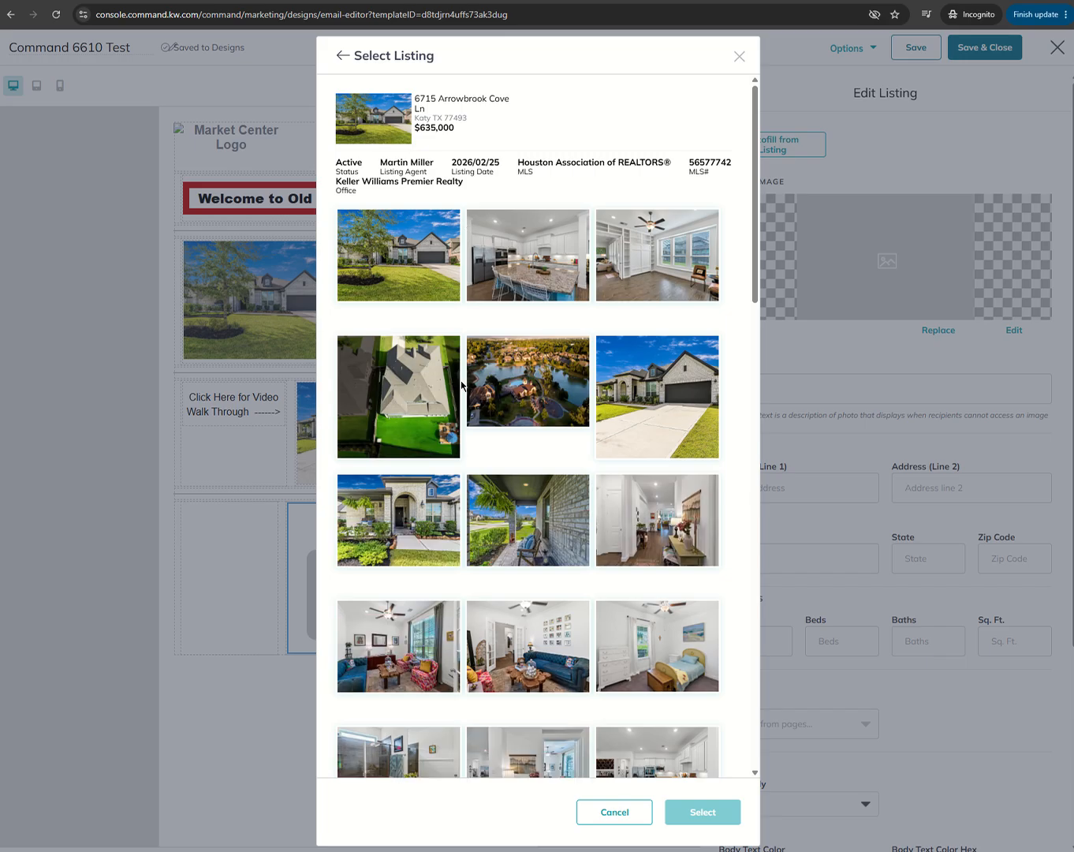
click(435, 436)
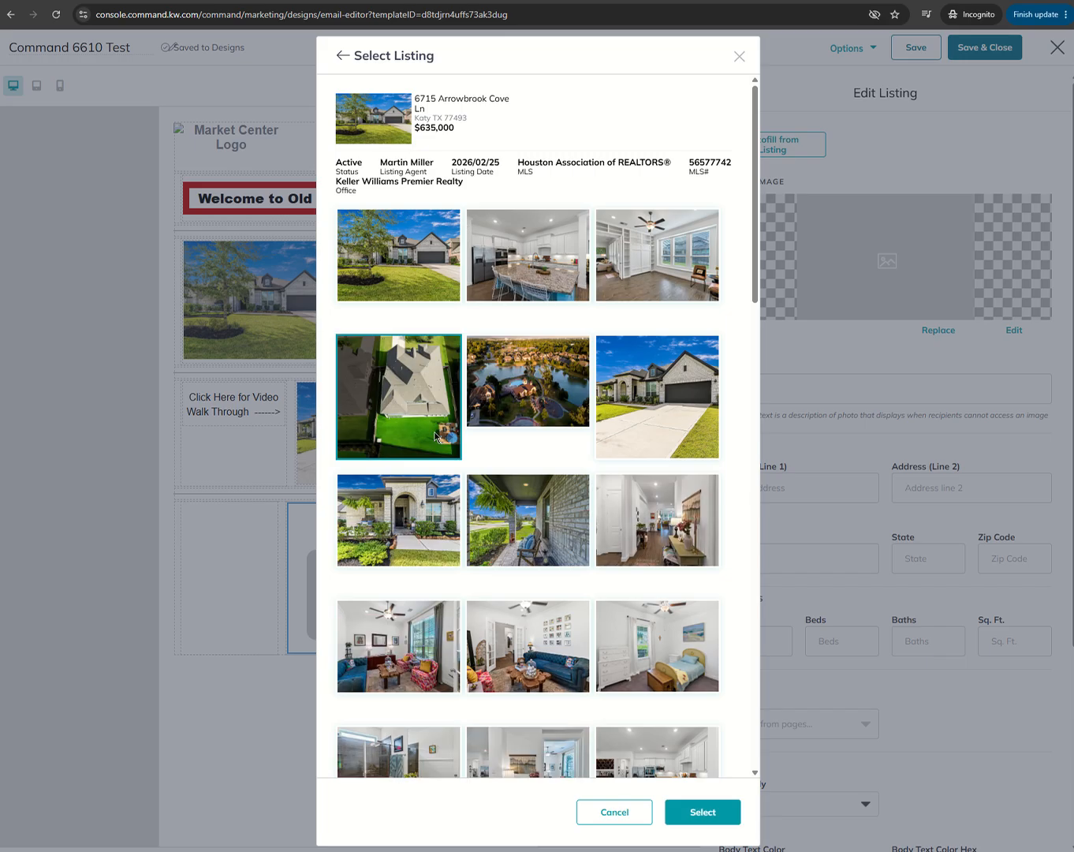
click(691, 813)
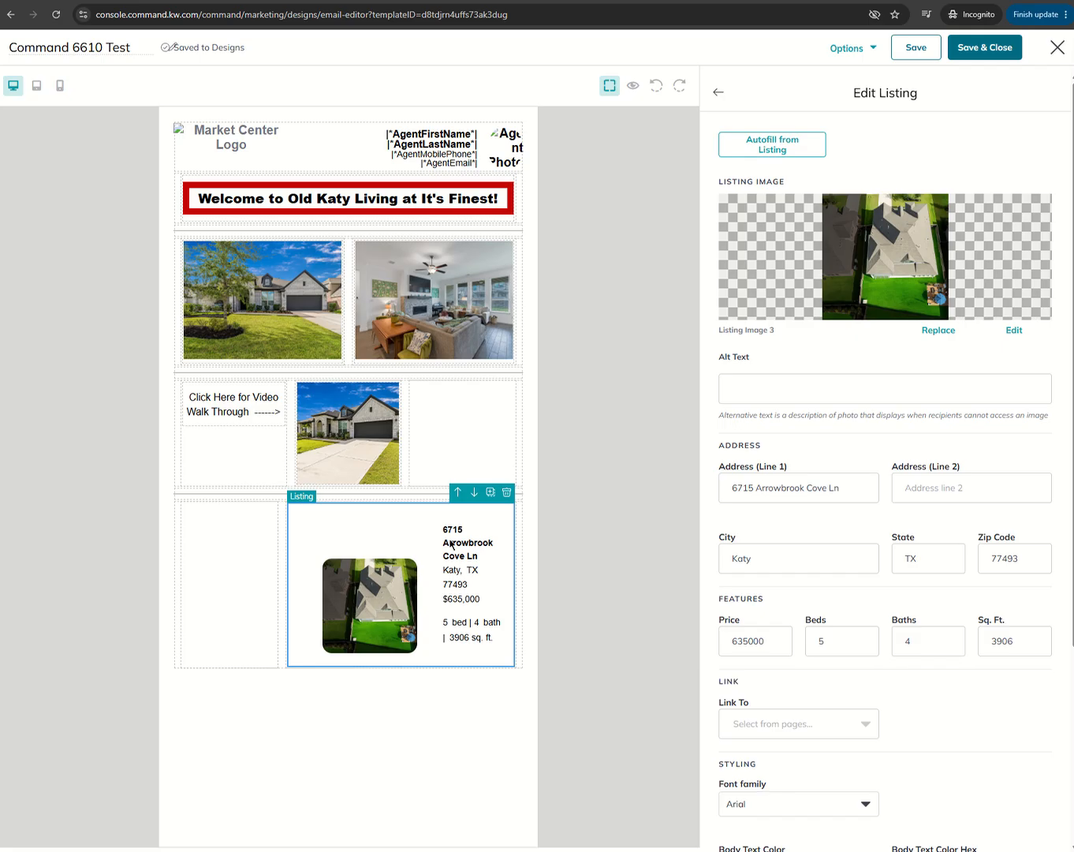
Link the listing block to the web address of the property page open in the other browser tab, and set its layout to Vertical.
click(247, 609)
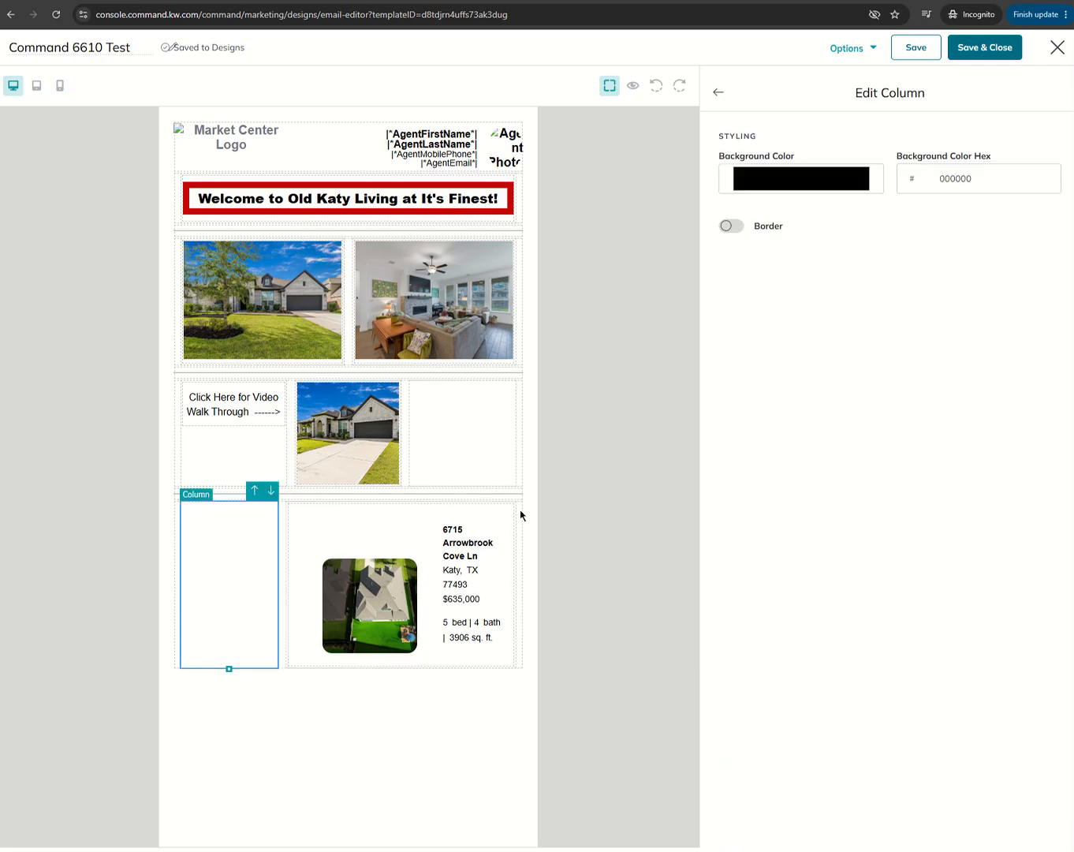
click(384, 562)
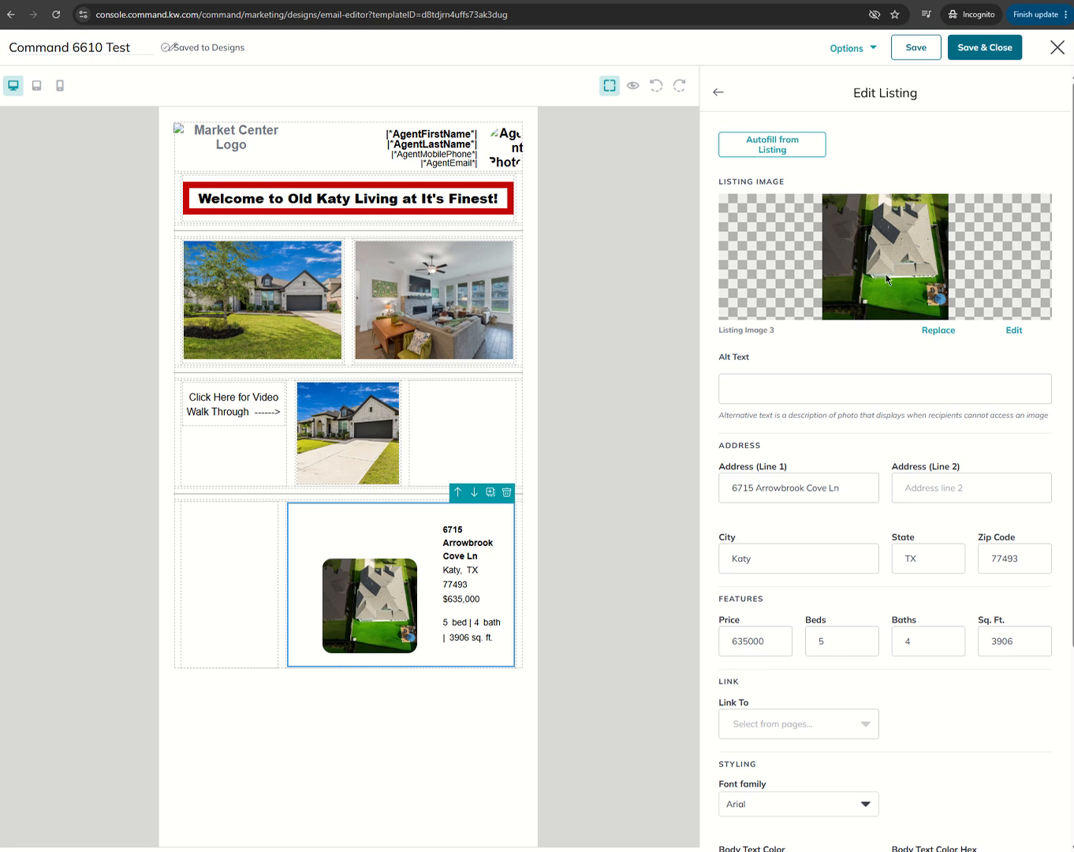
scroll(784, 415, down, 3)
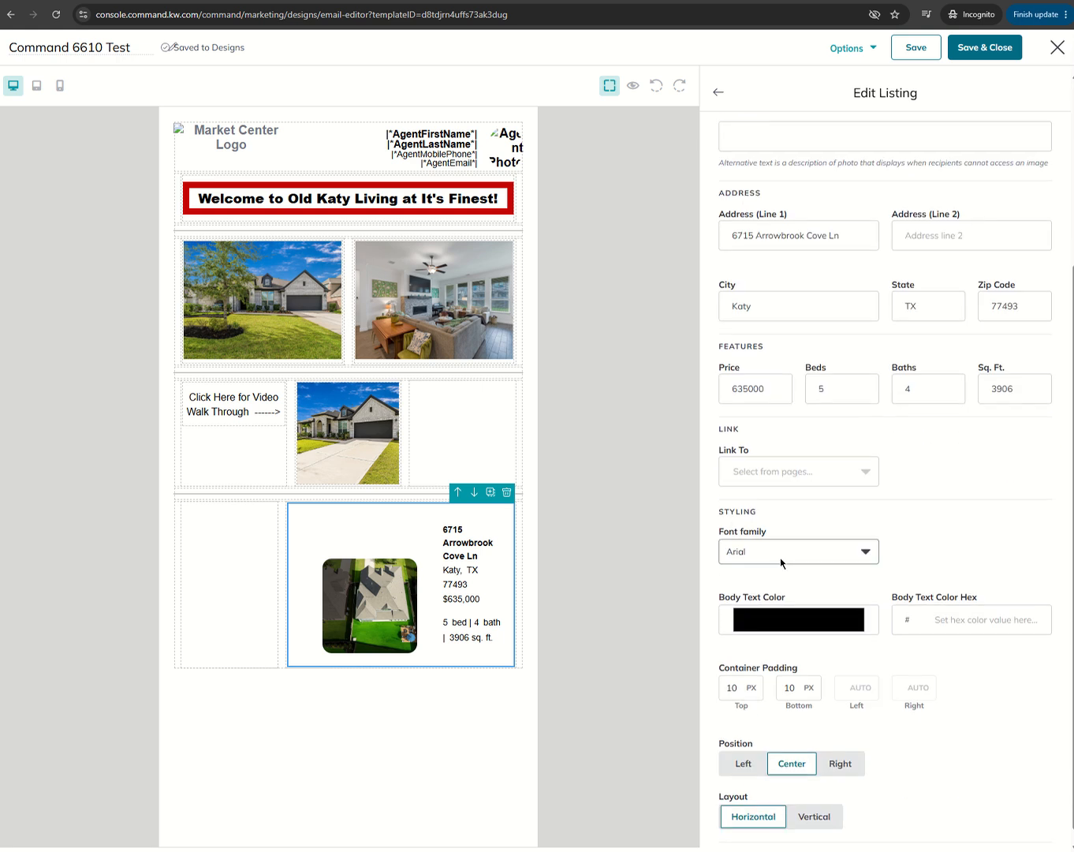
click(745, 476)
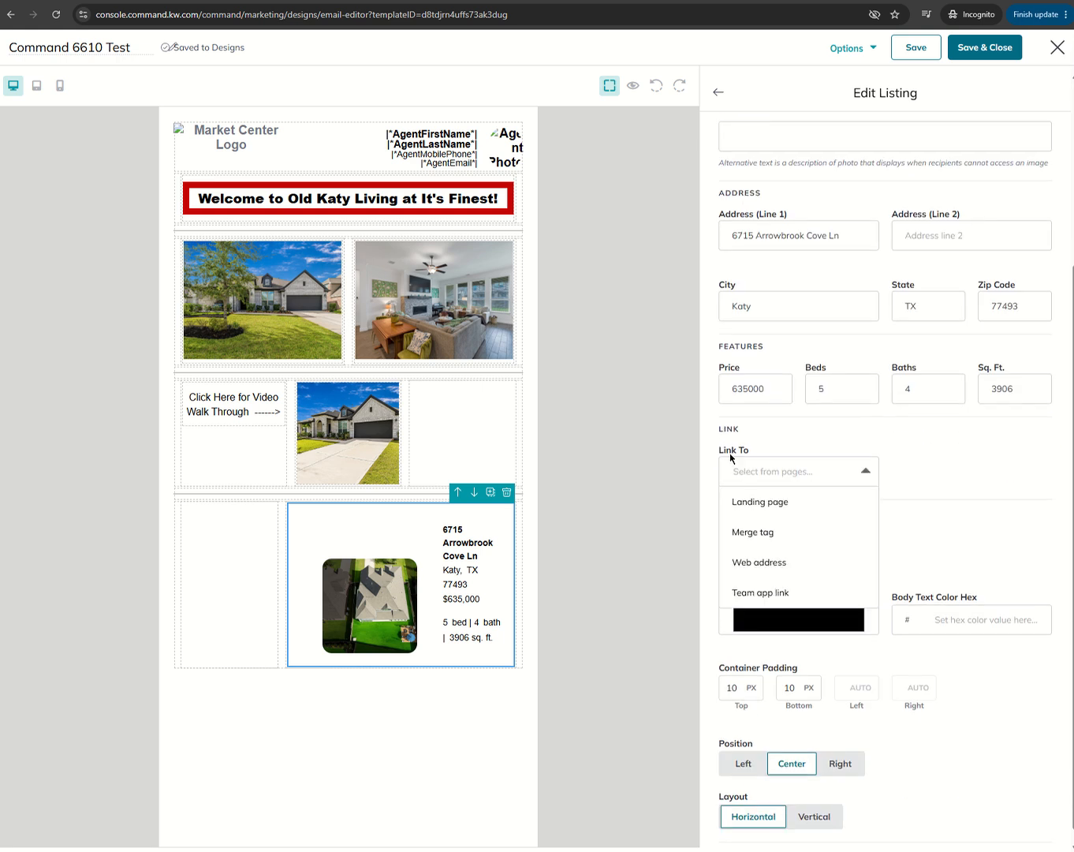
click(755, 563)
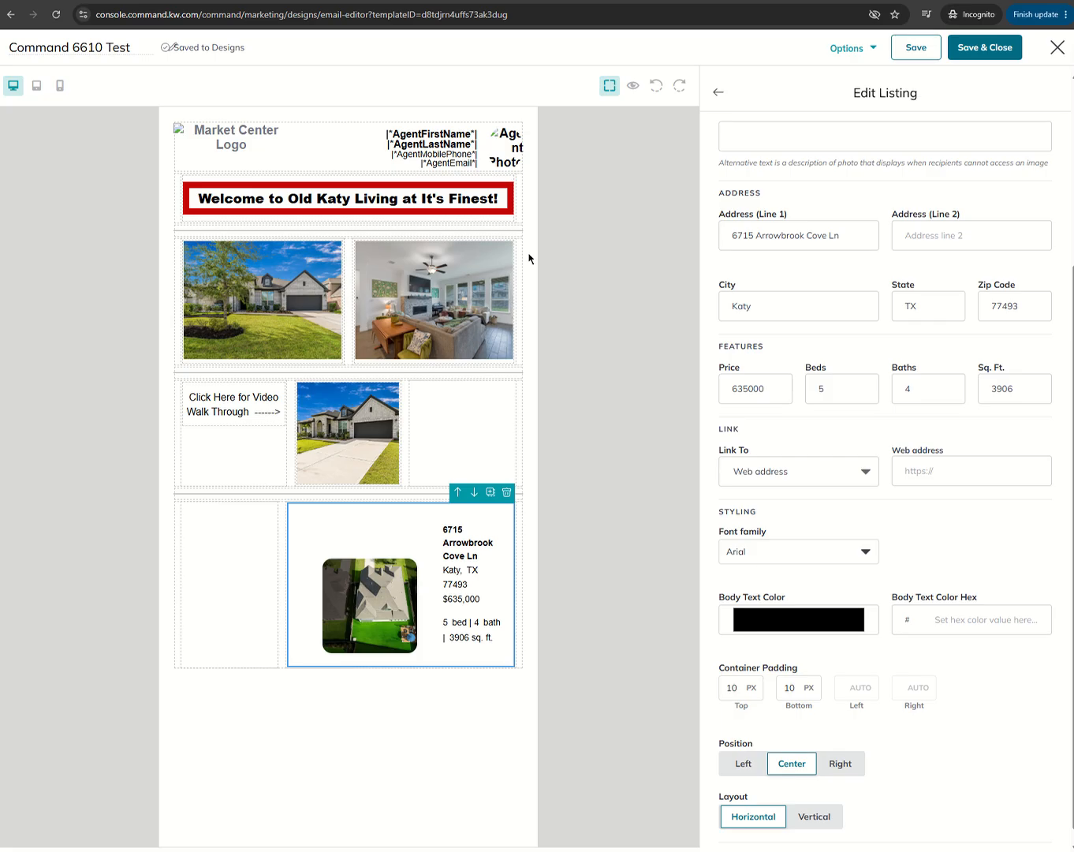
click(282, 1)
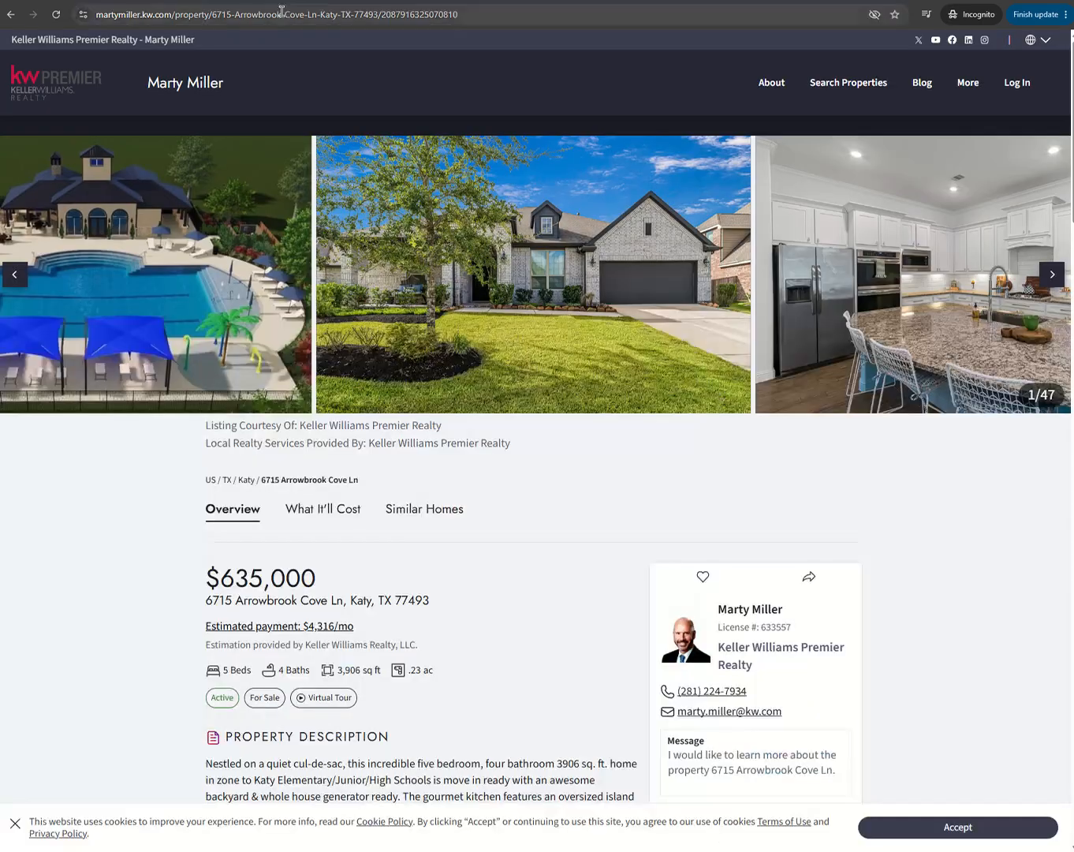
click(282, 16)
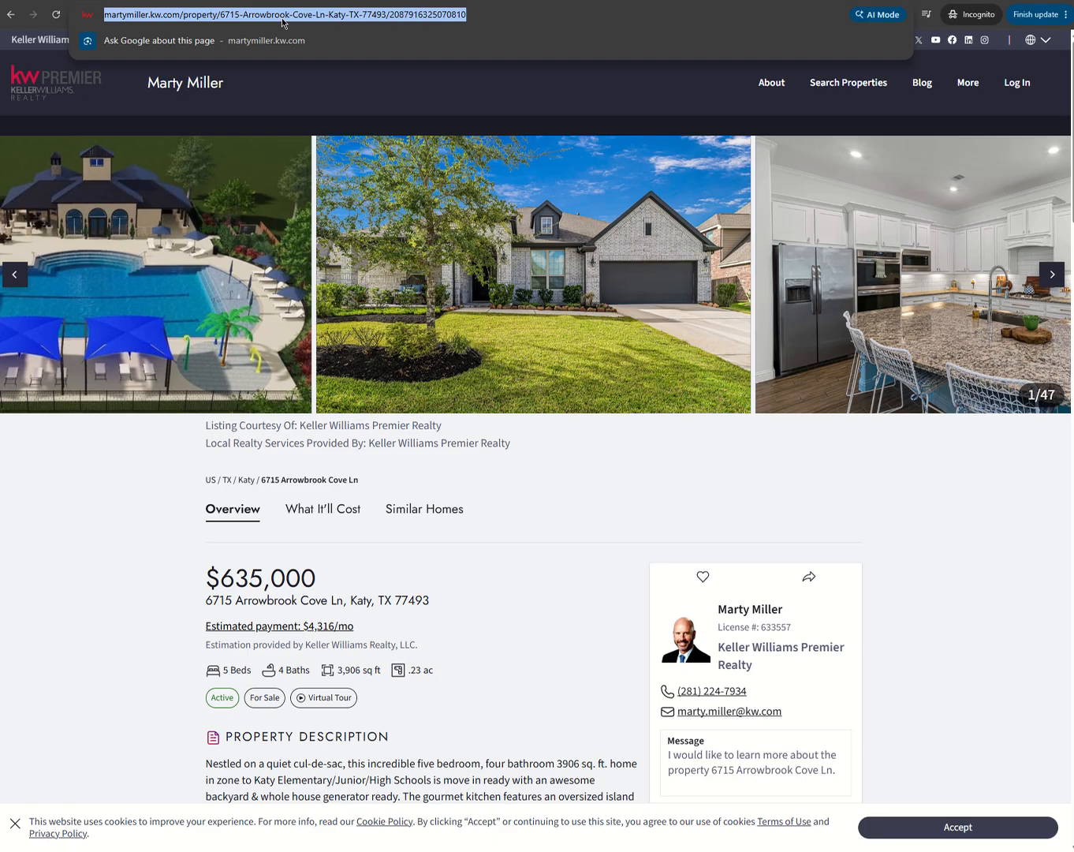
click(205, 1)
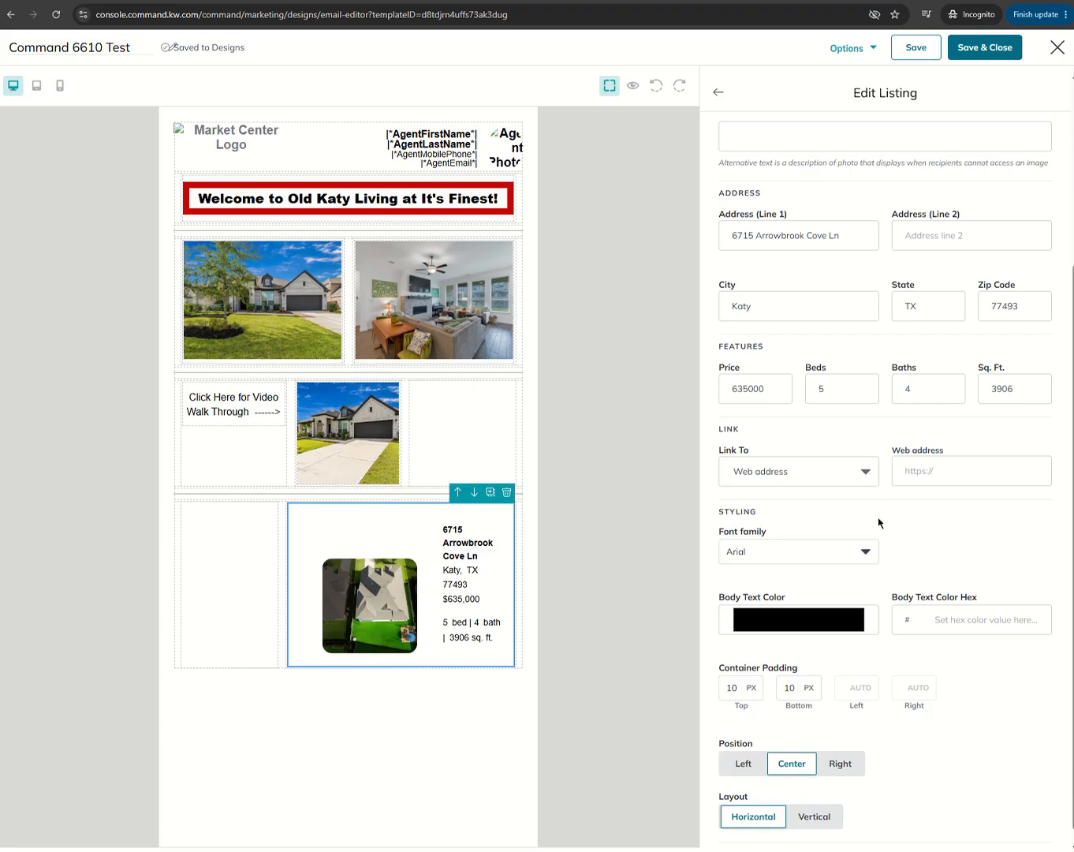
click(915, 471)
key(ctrl+v)
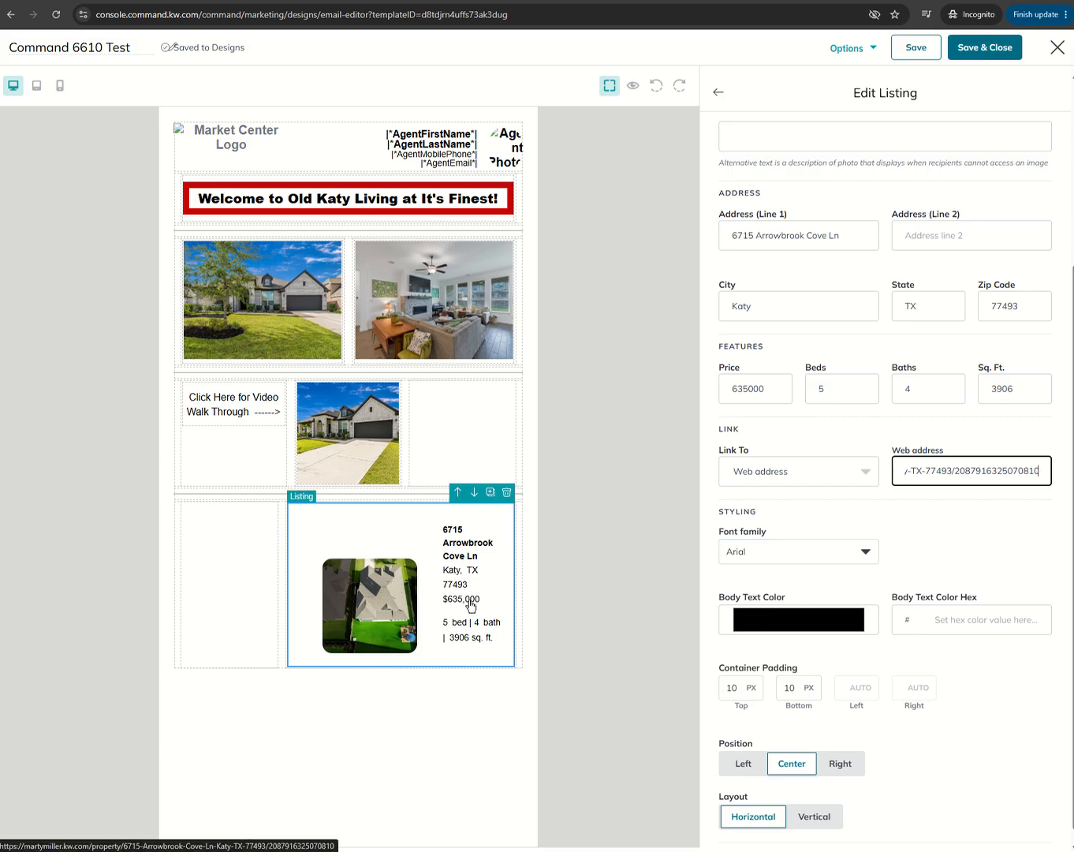
scroll(799, 808, down, 1)
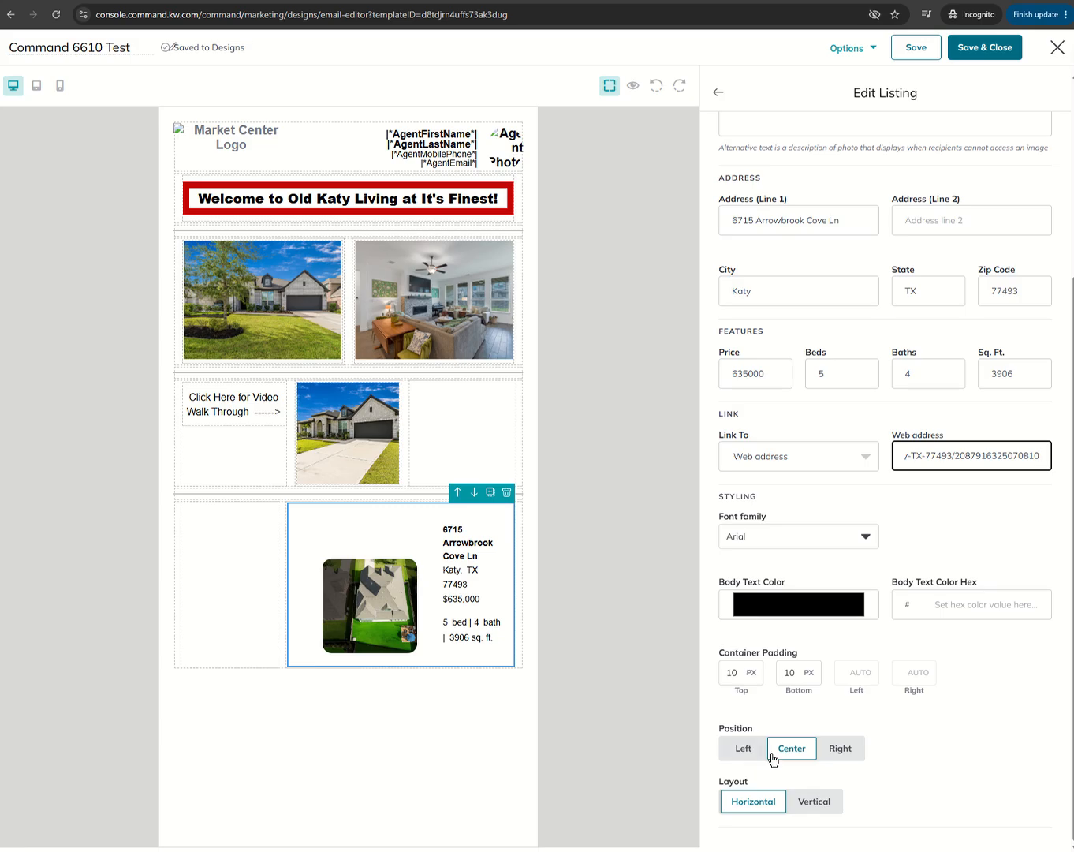
click(811, 803)
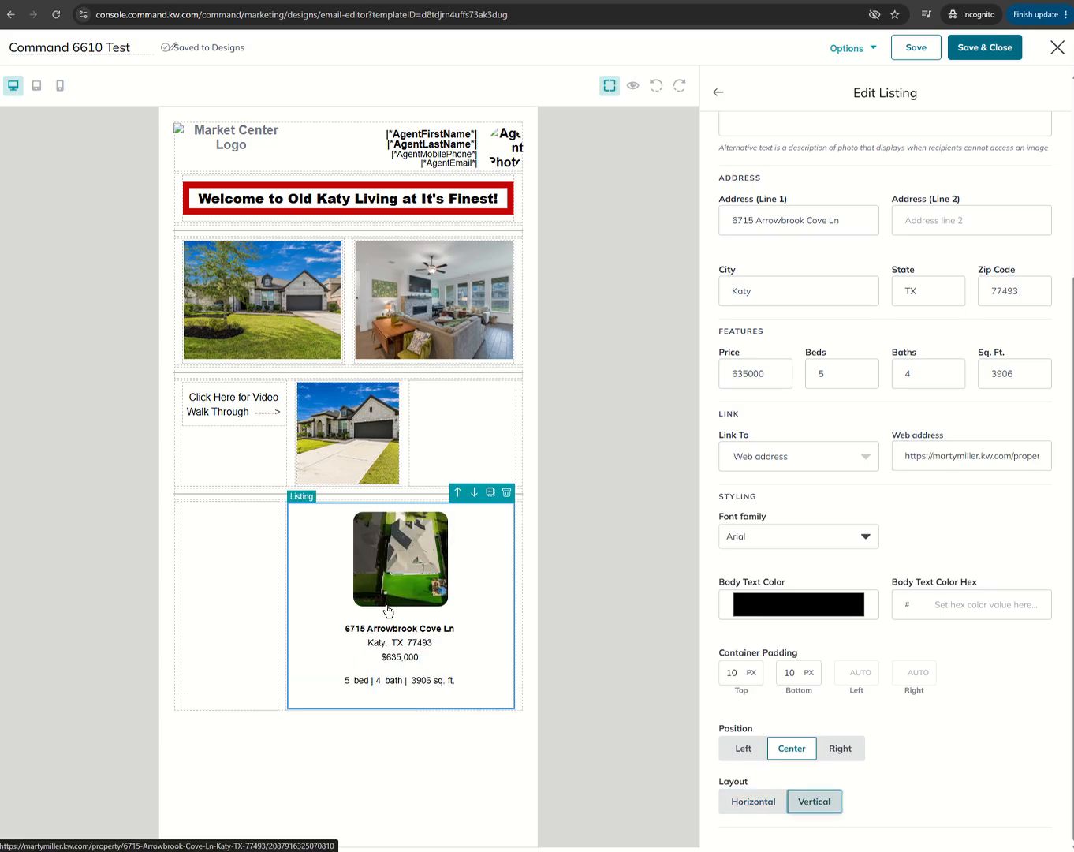
Add a text block to the 3:7 layout's narrow column reading "Click Here for More Property Info and Photos!".
click(251, 601)
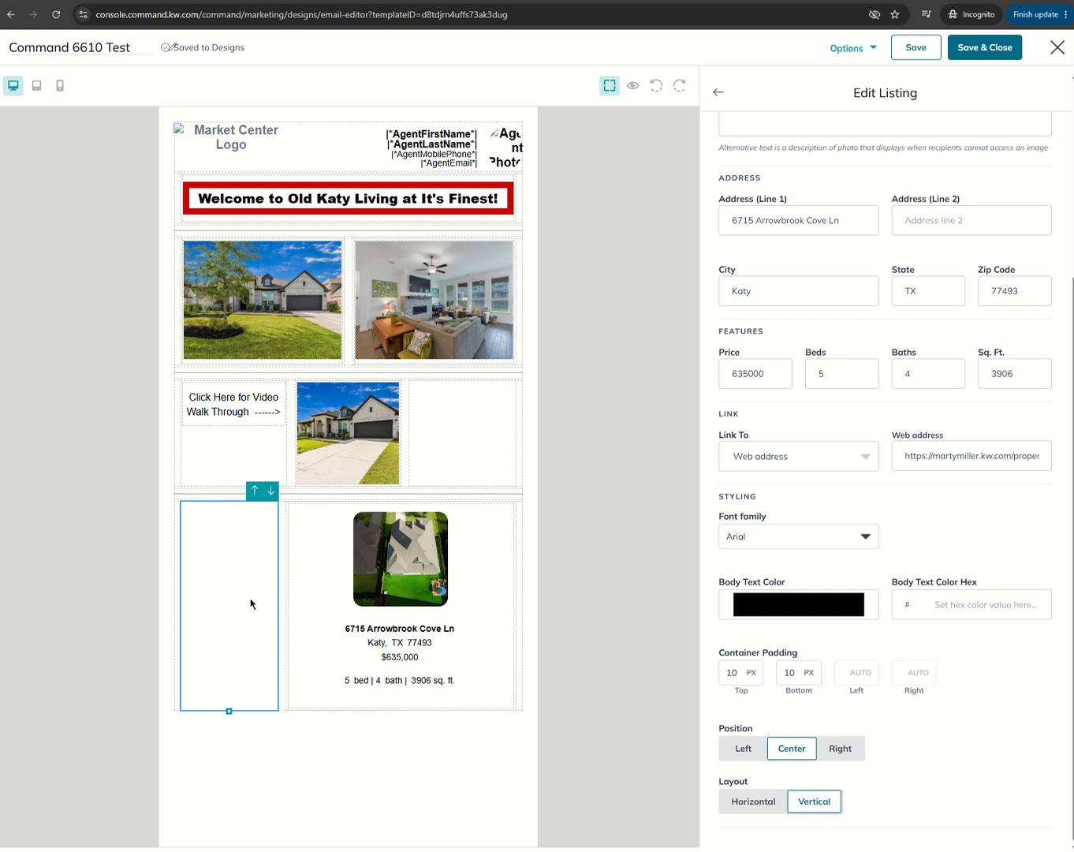
click(717, 93)
drag(745, 461, 224, 640)
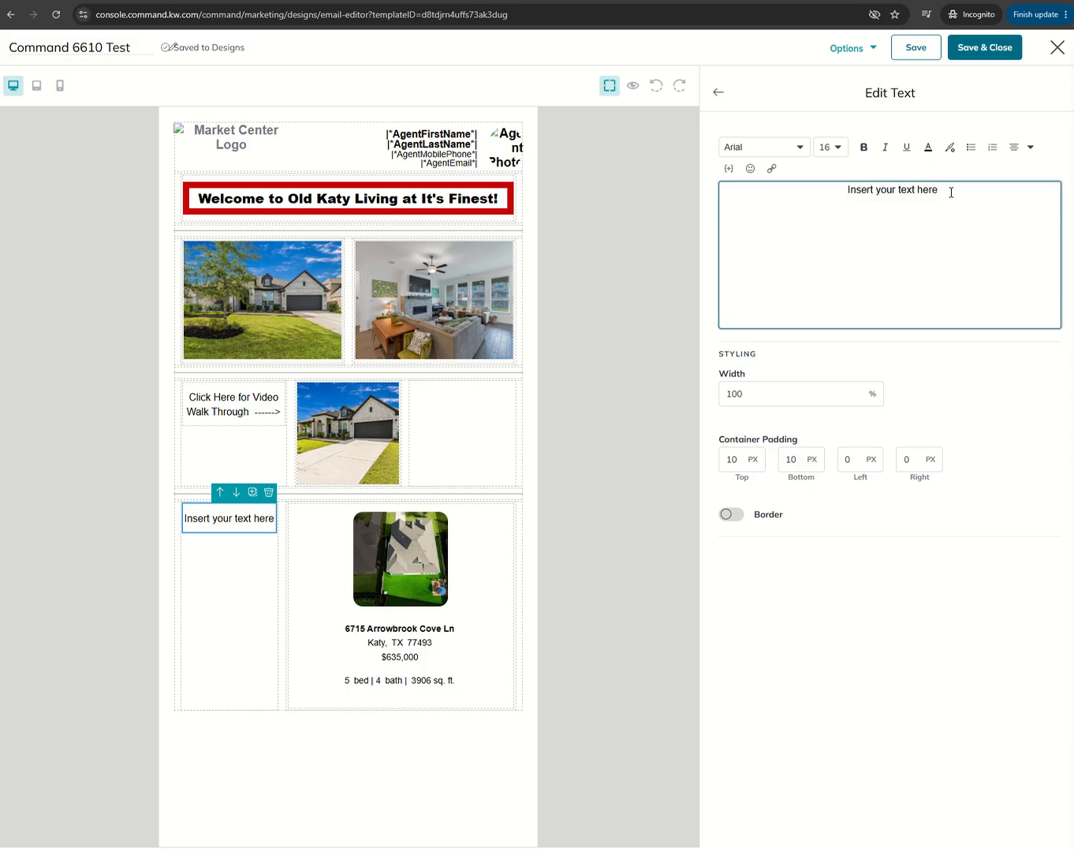
drag(951, 192, 739, 194)
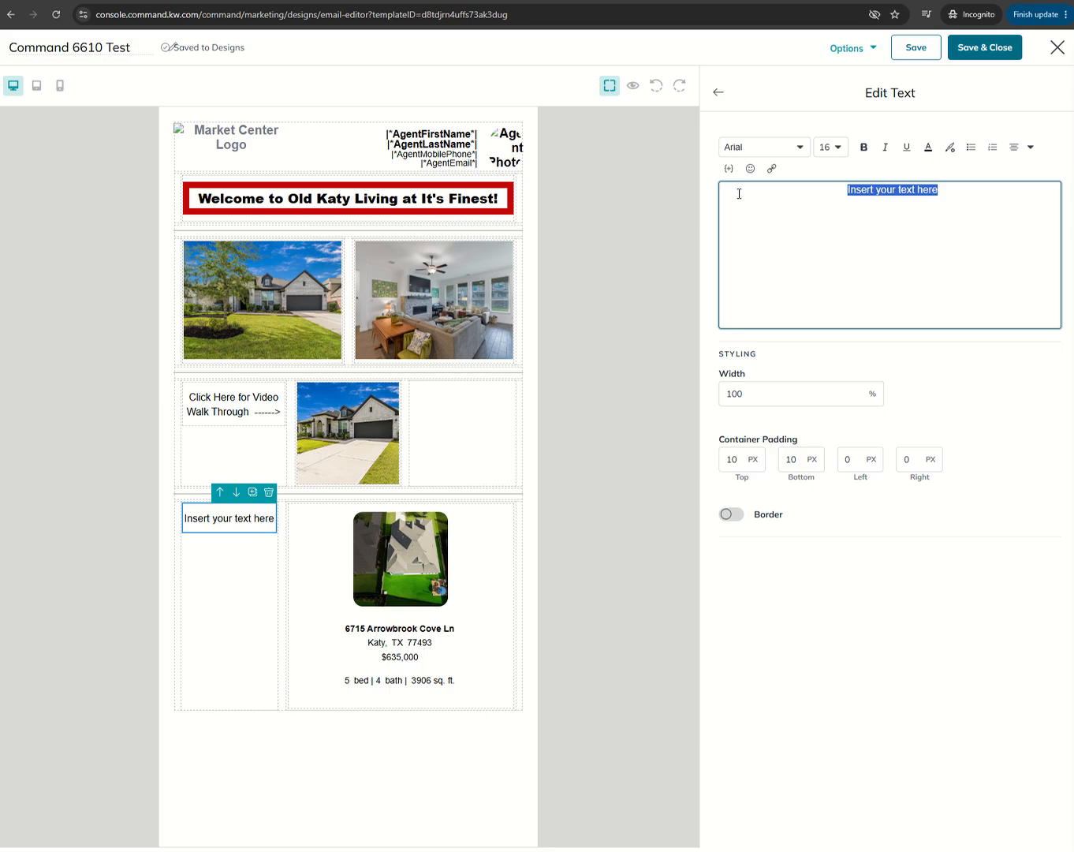
text(Clck)
key(BackSpace)
key(BackSpace)
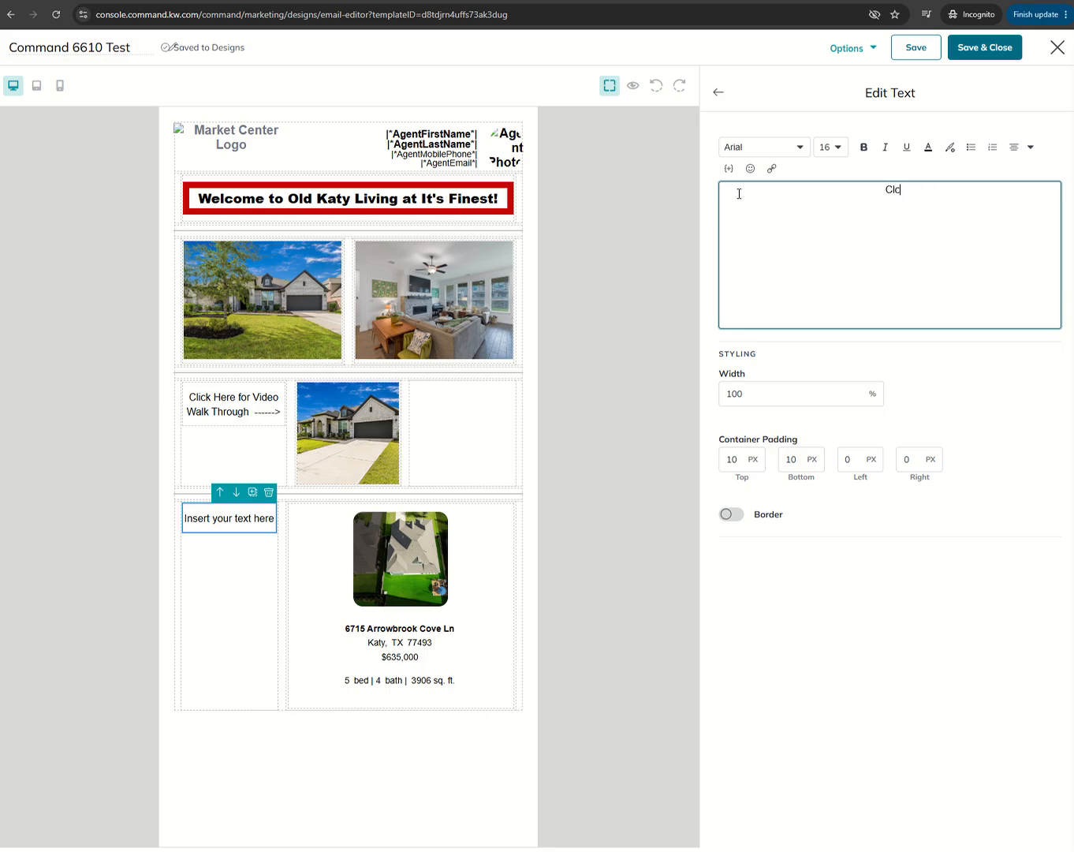
text(ick Here for)
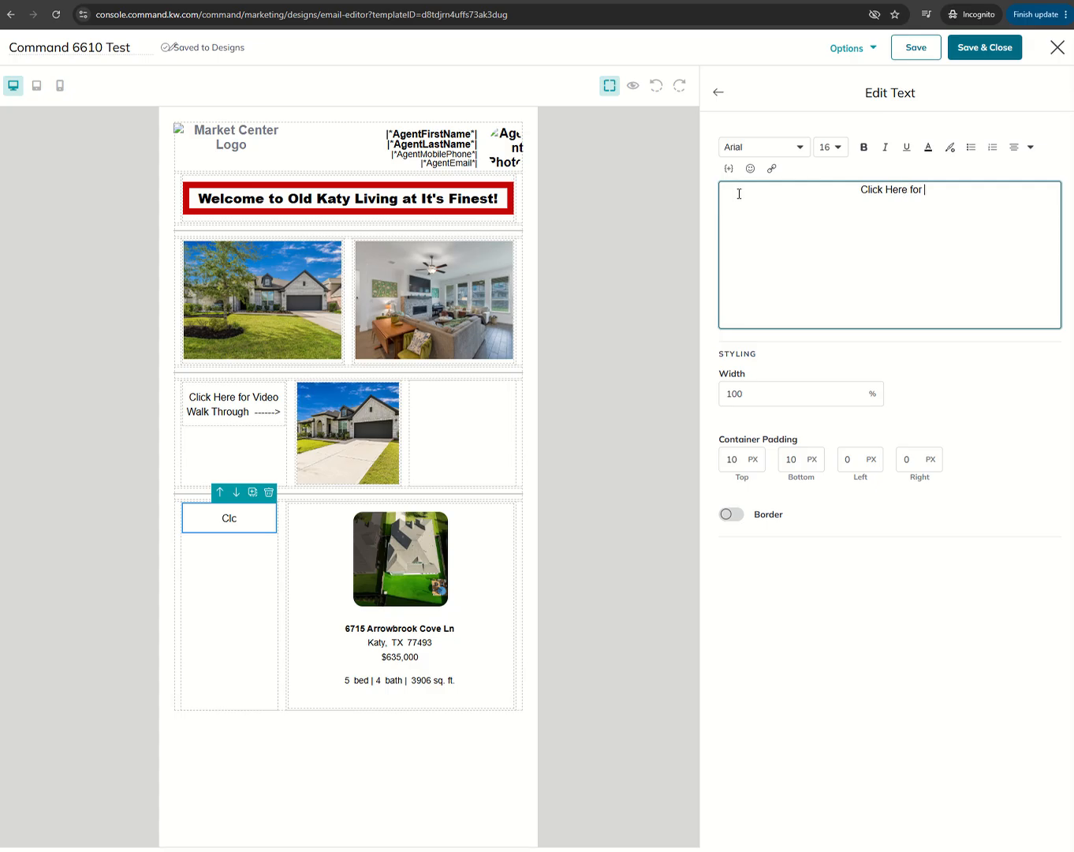
text( More Prop)
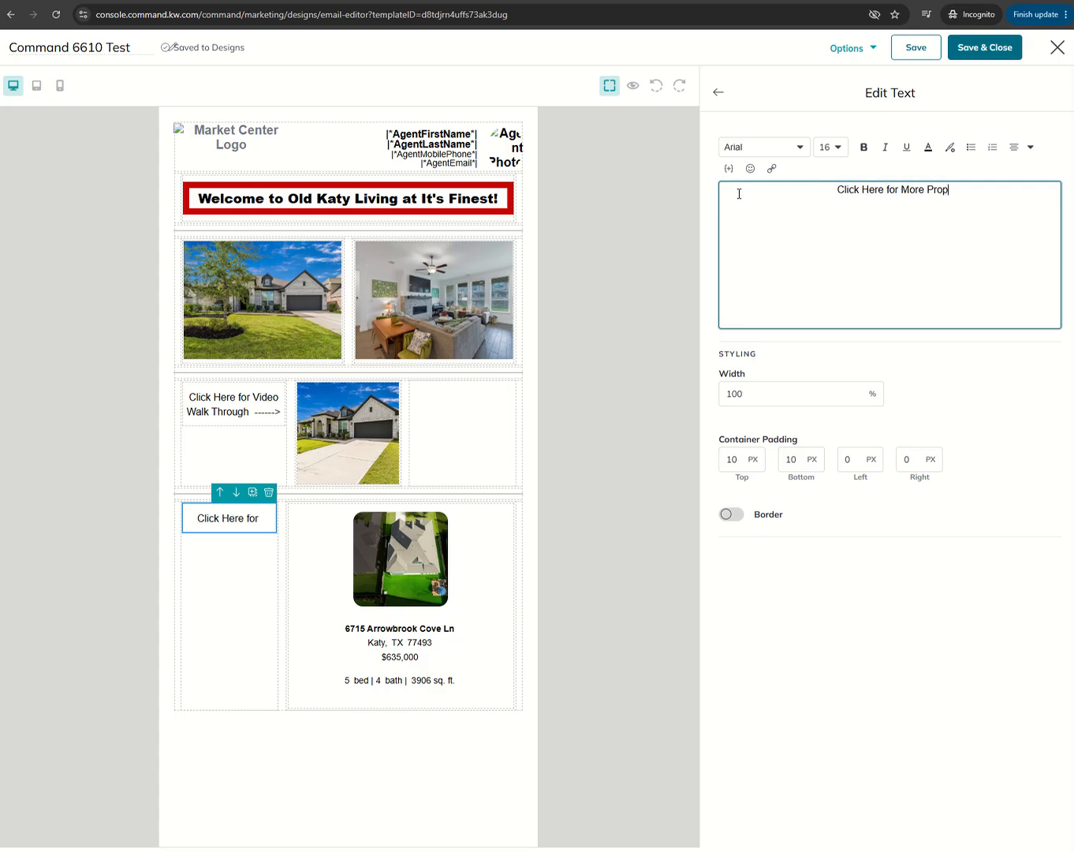
text(erty Info and P)
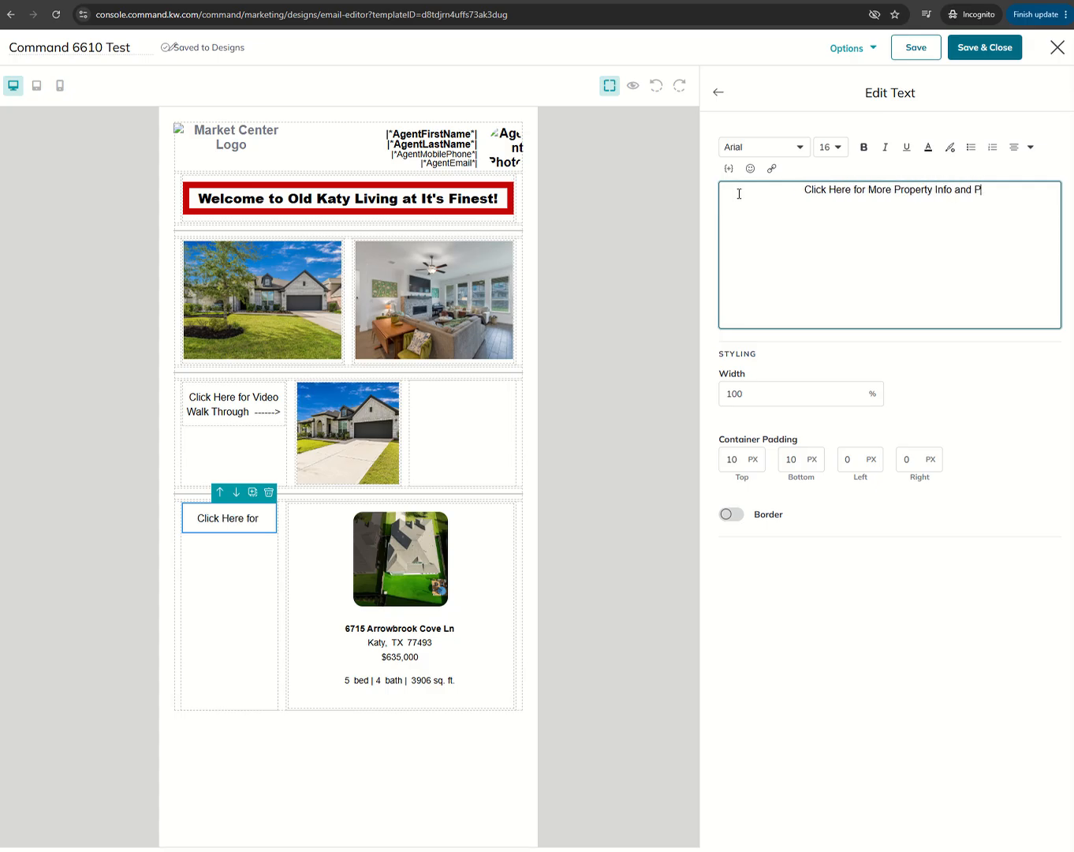
text(hotos!)
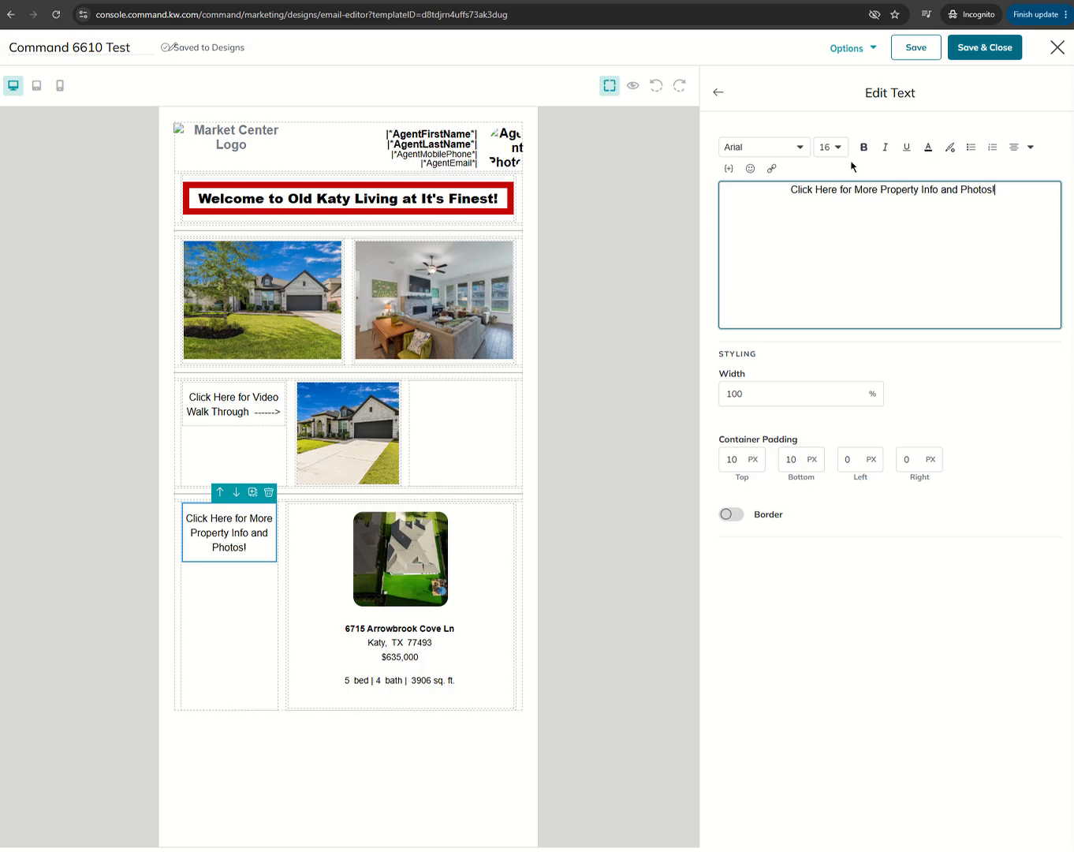
Format the "Click Here for More Property Info and Photos!" text as bold italic in red #EC0C0C.
drag(995, 190, 784, 197)
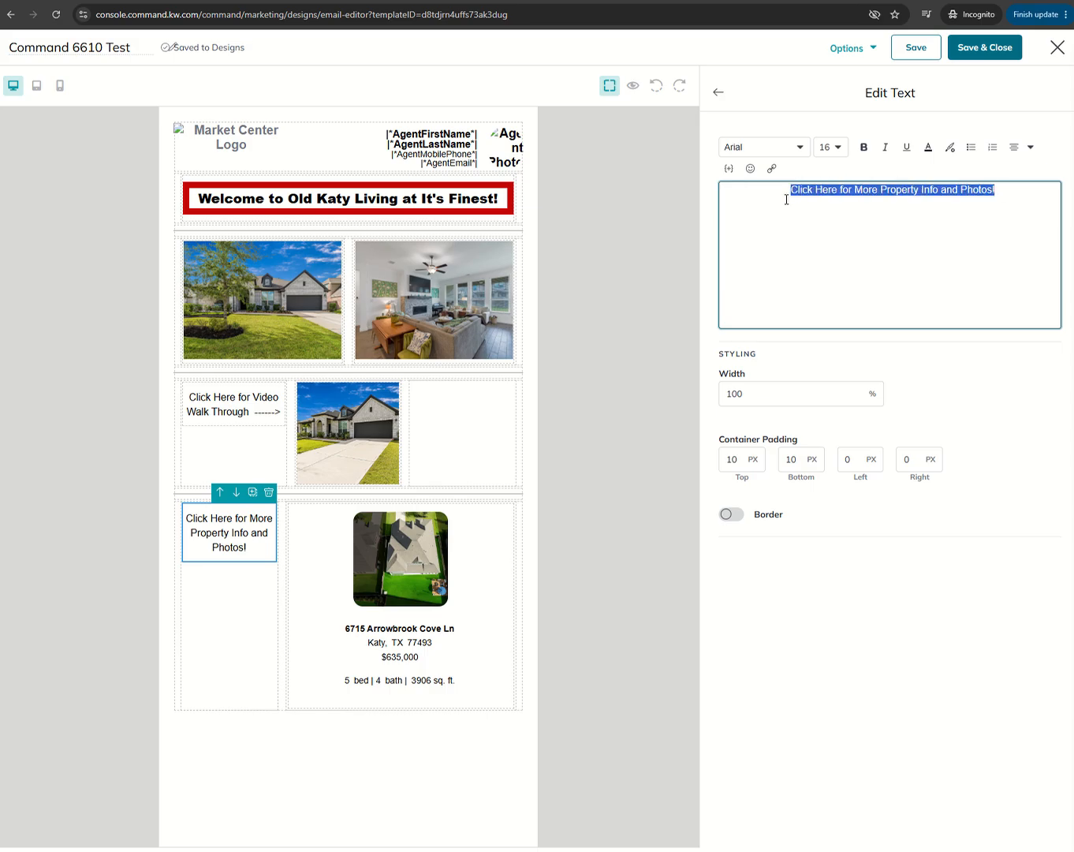
click(884, 147)
click(864, 147)
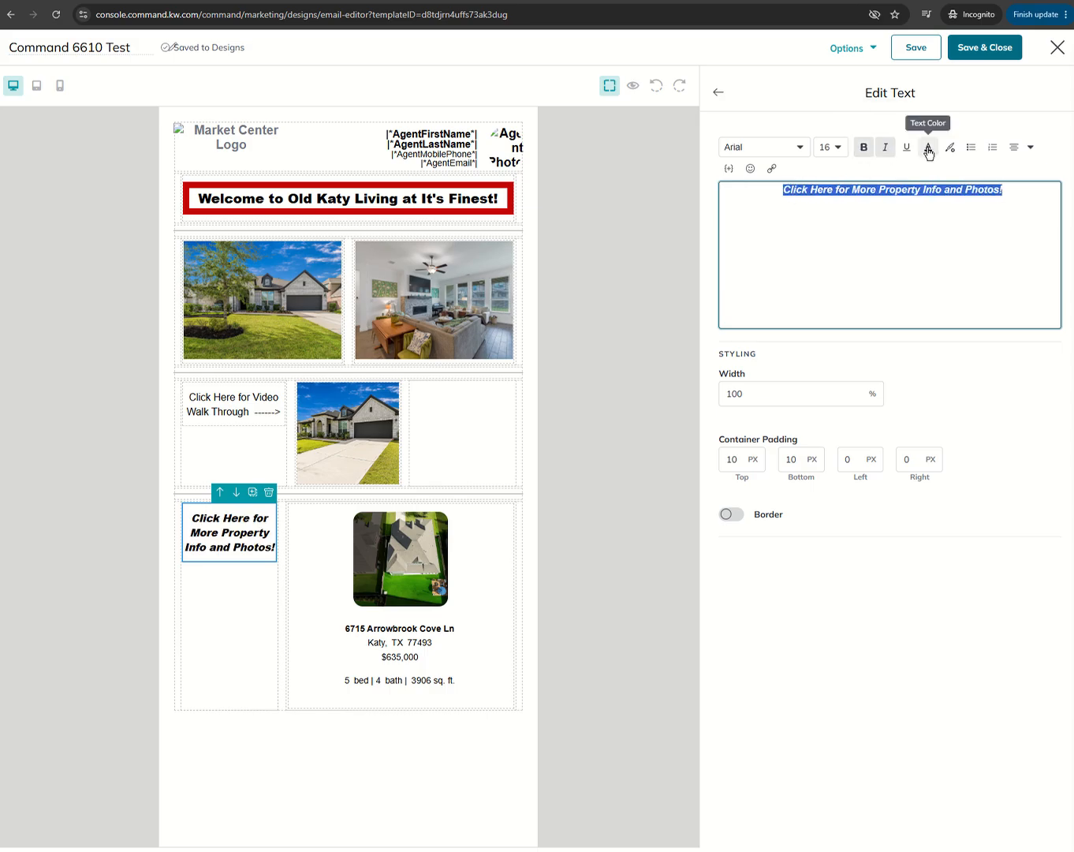
click(927, 150)
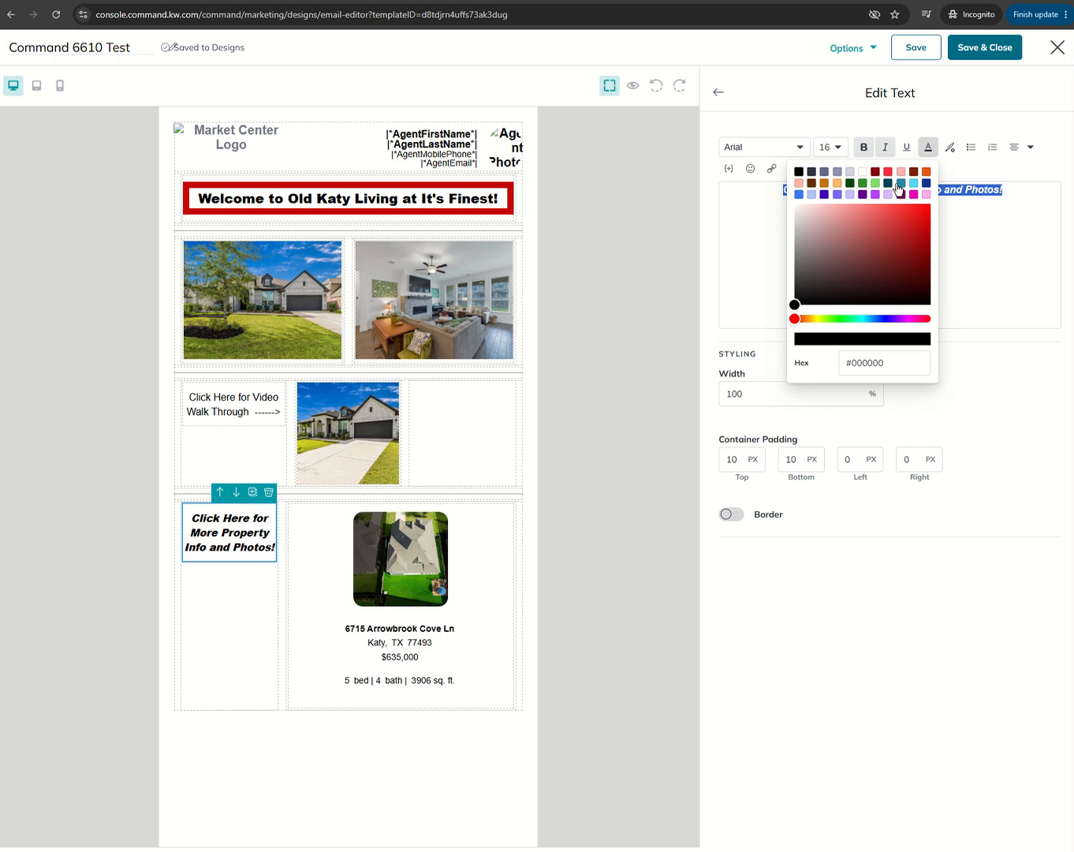
click(923, 213)
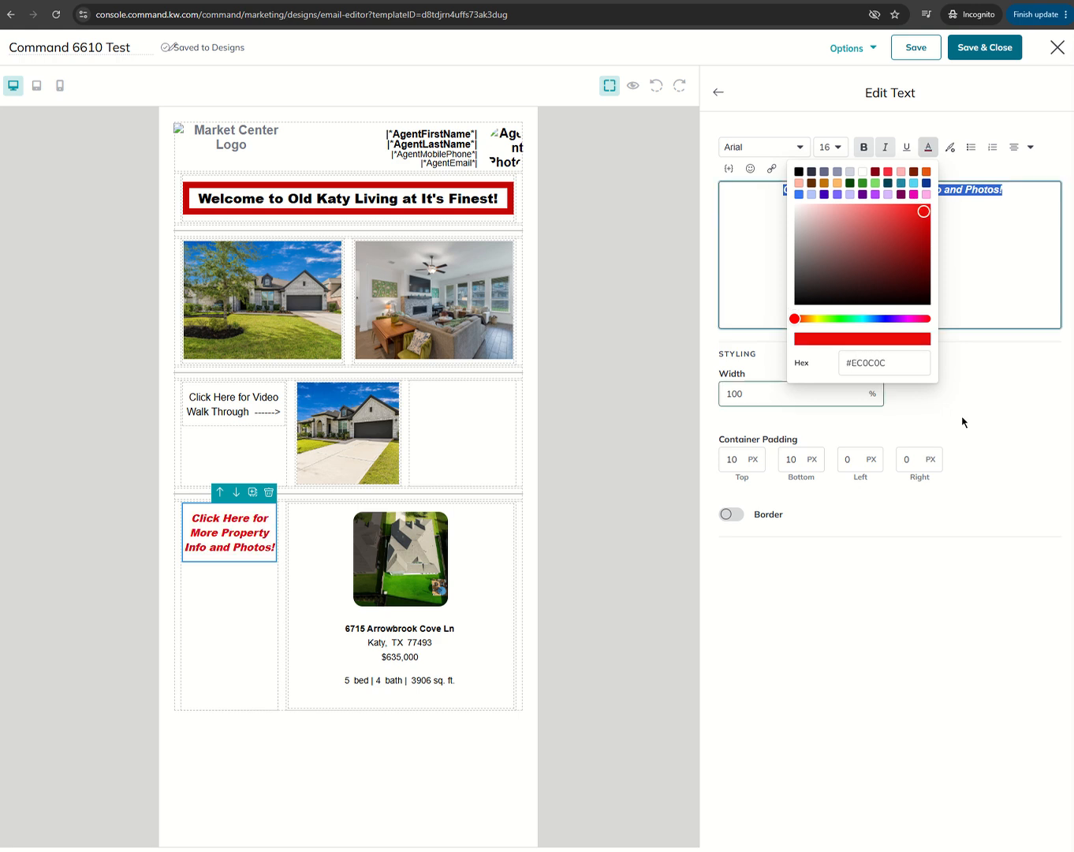
click(993, 388)
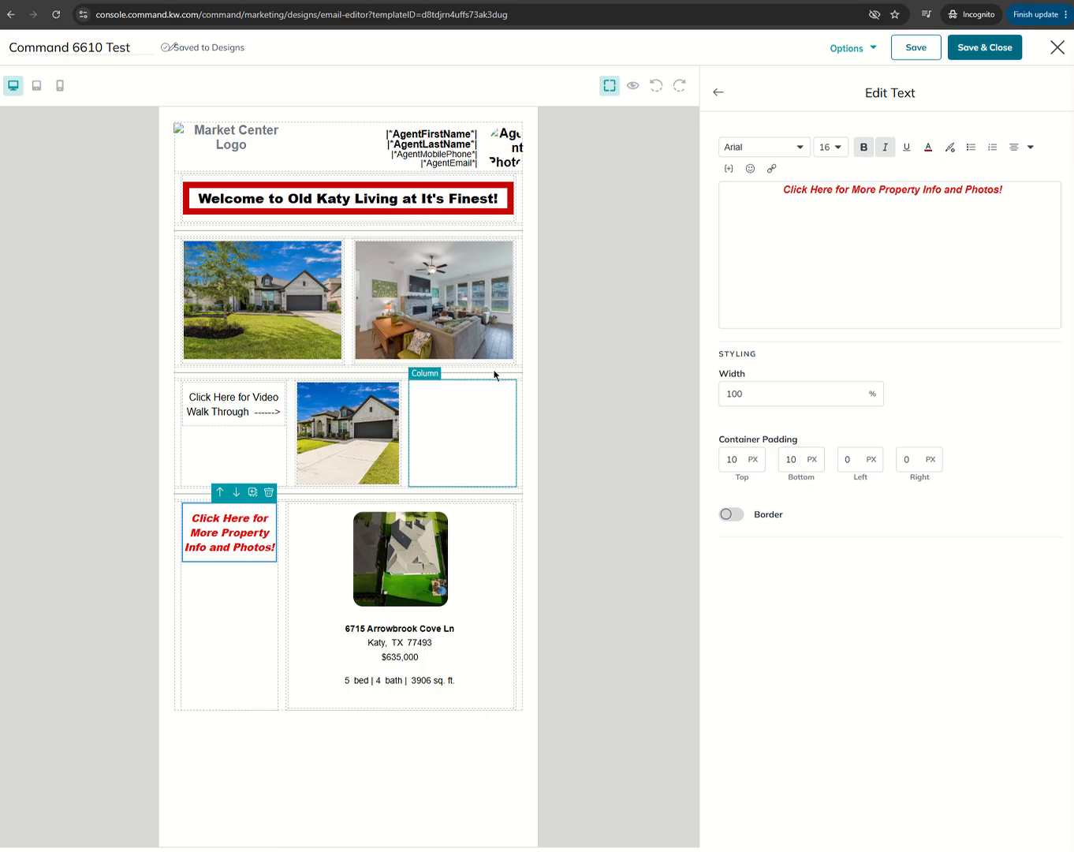
Preview the whole email design in desktop view, and return to the editor.
click(725, 98)
click(635, 90)
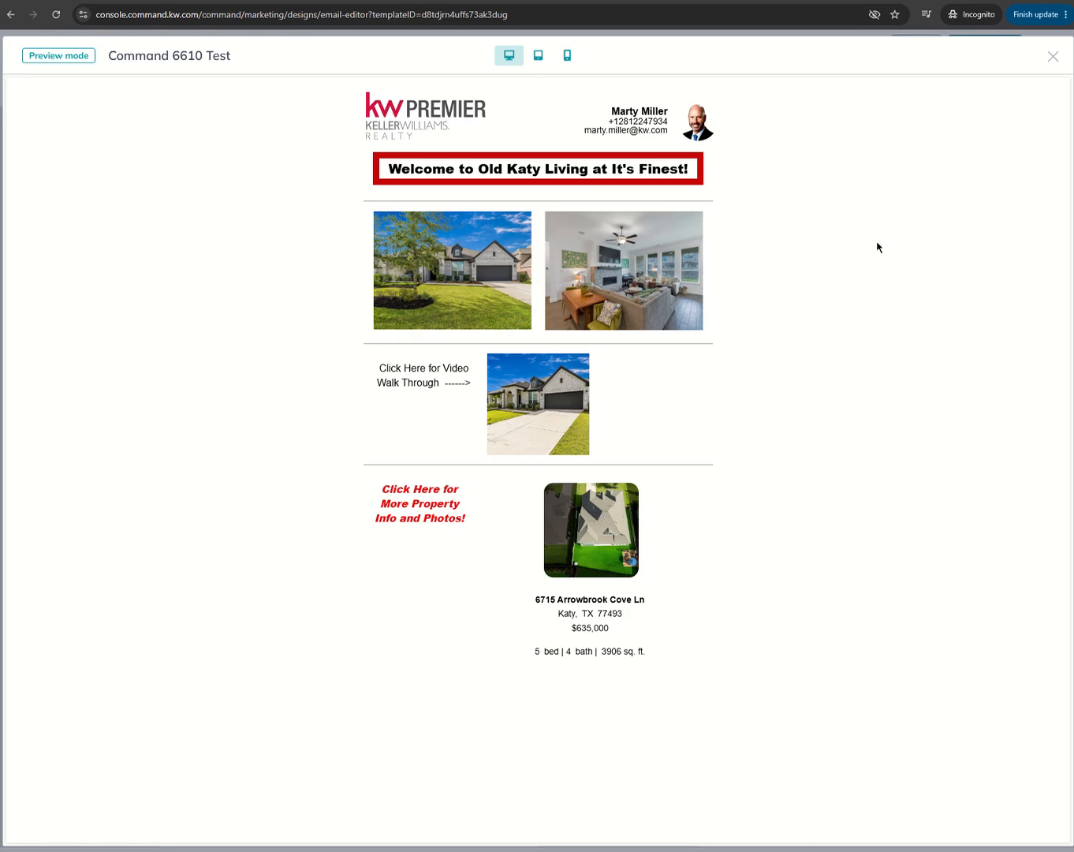
click(1053, 58)
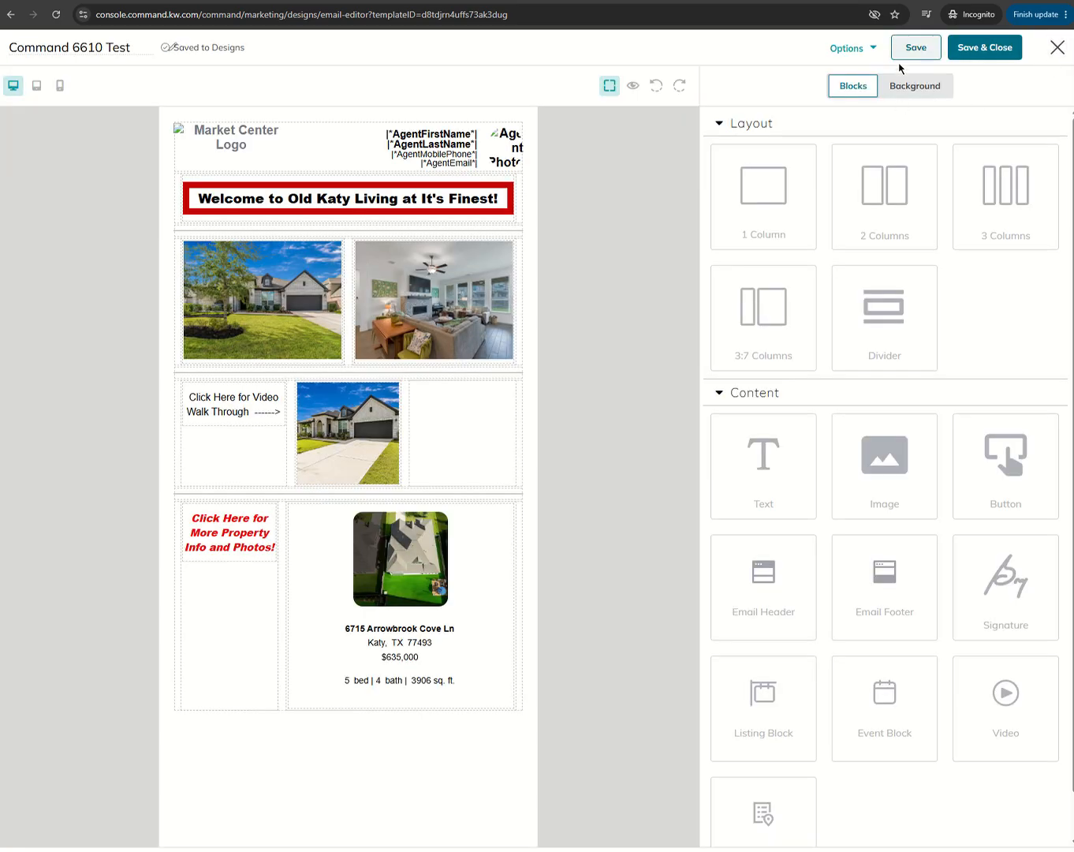
Send a test email of the design to the prefilled address and examine the received message in Gmail.
click(871, 46)
click(858, 118)
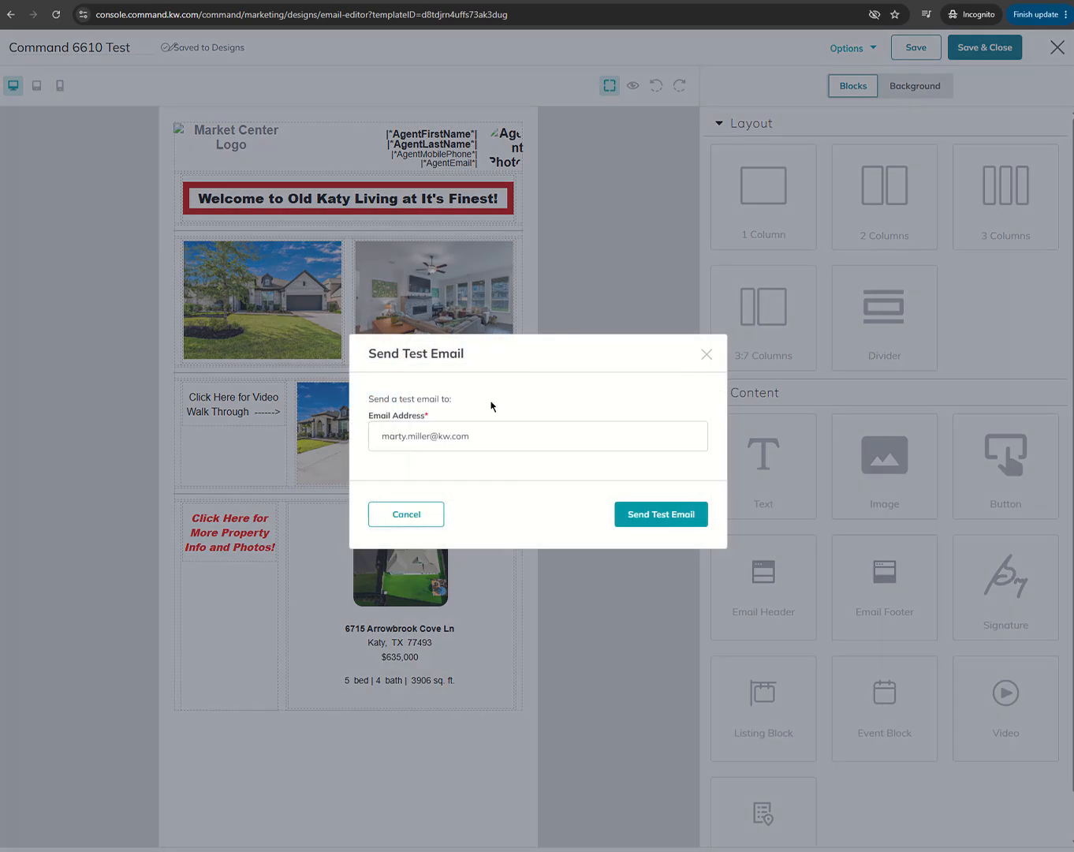
click(628, 518)
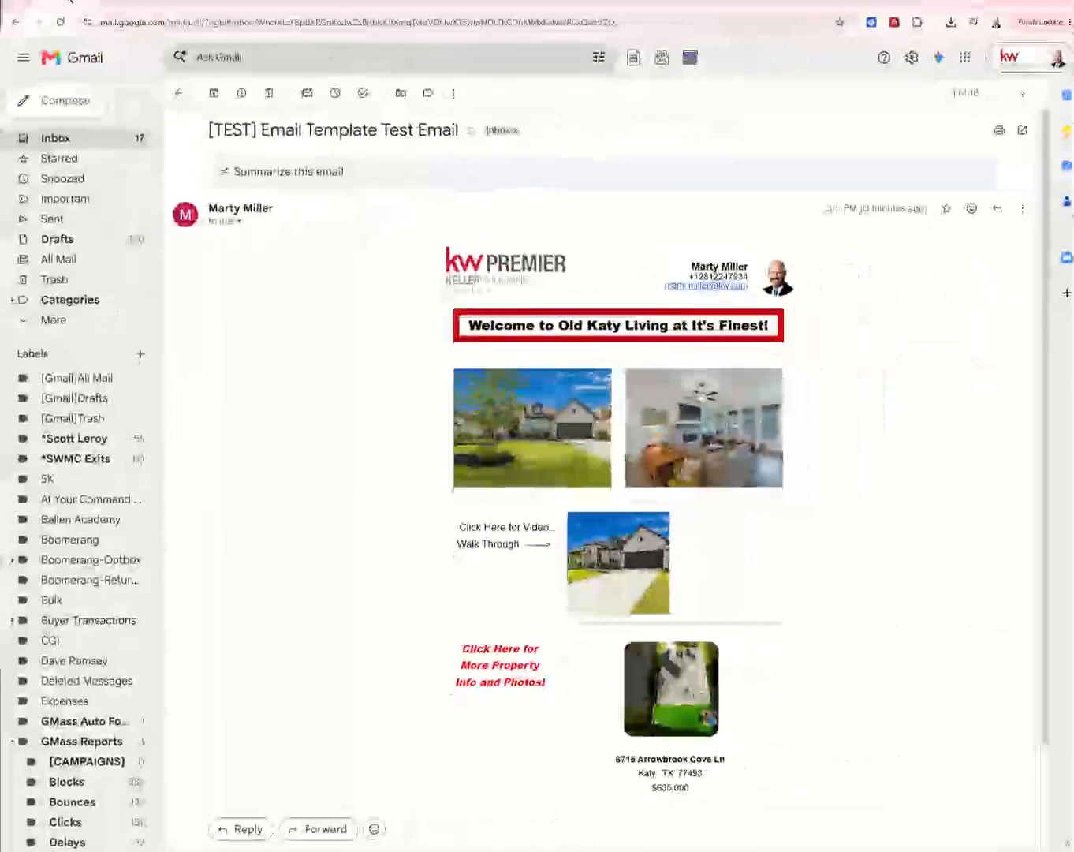
scroll(441, 299, down, 2)
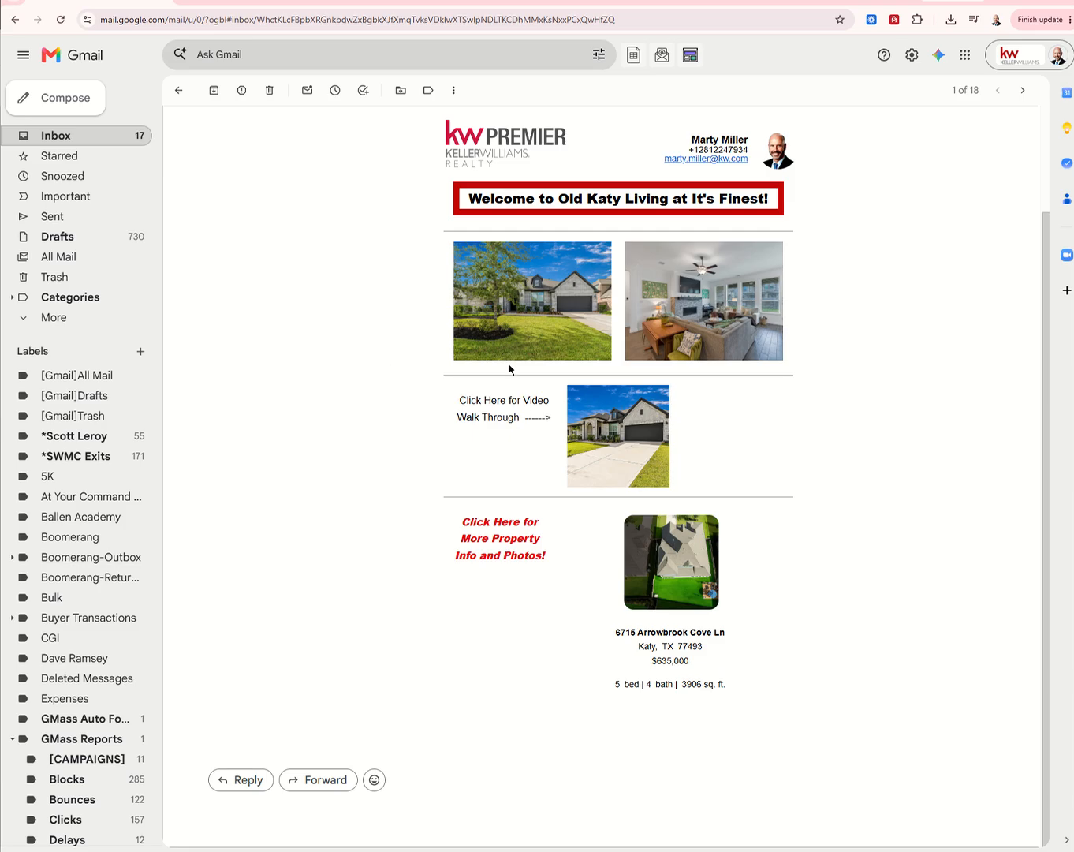
Switch back to the email editor and add an Email Footer block below the 3:7 layout.
drag(126, 5, 0, 45)
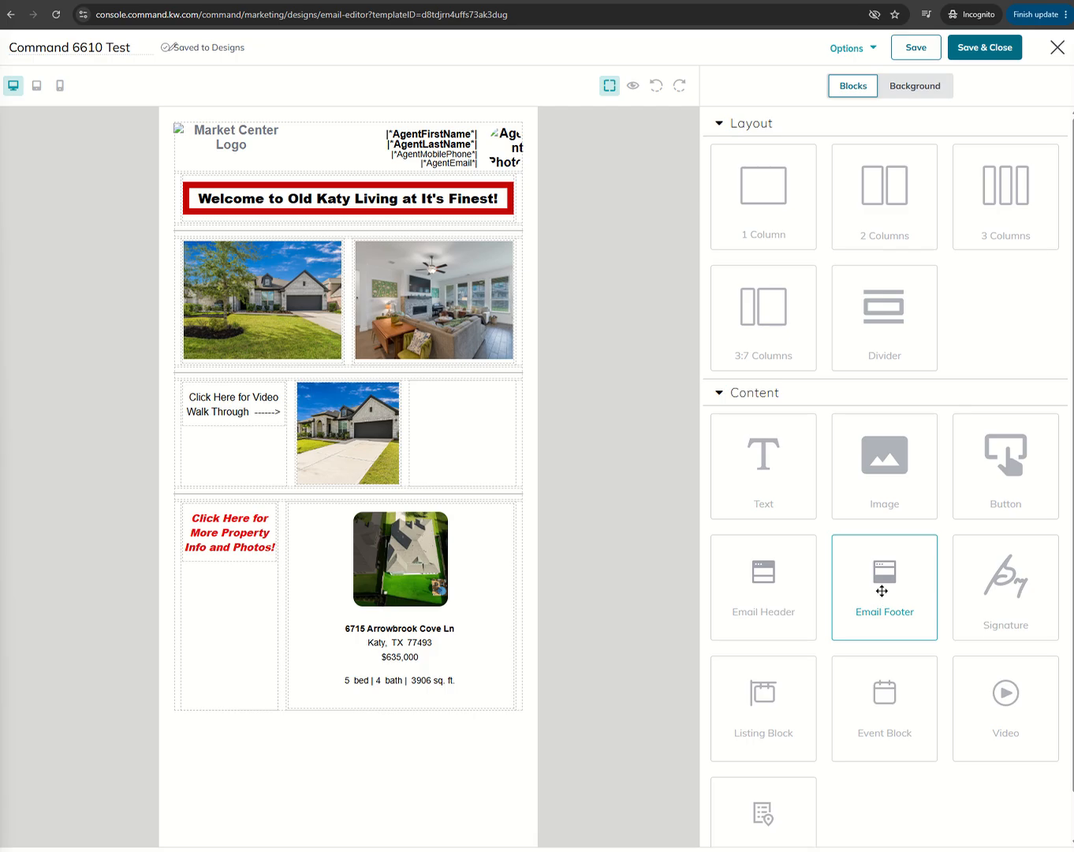
drag(881, 598, 371, 762)
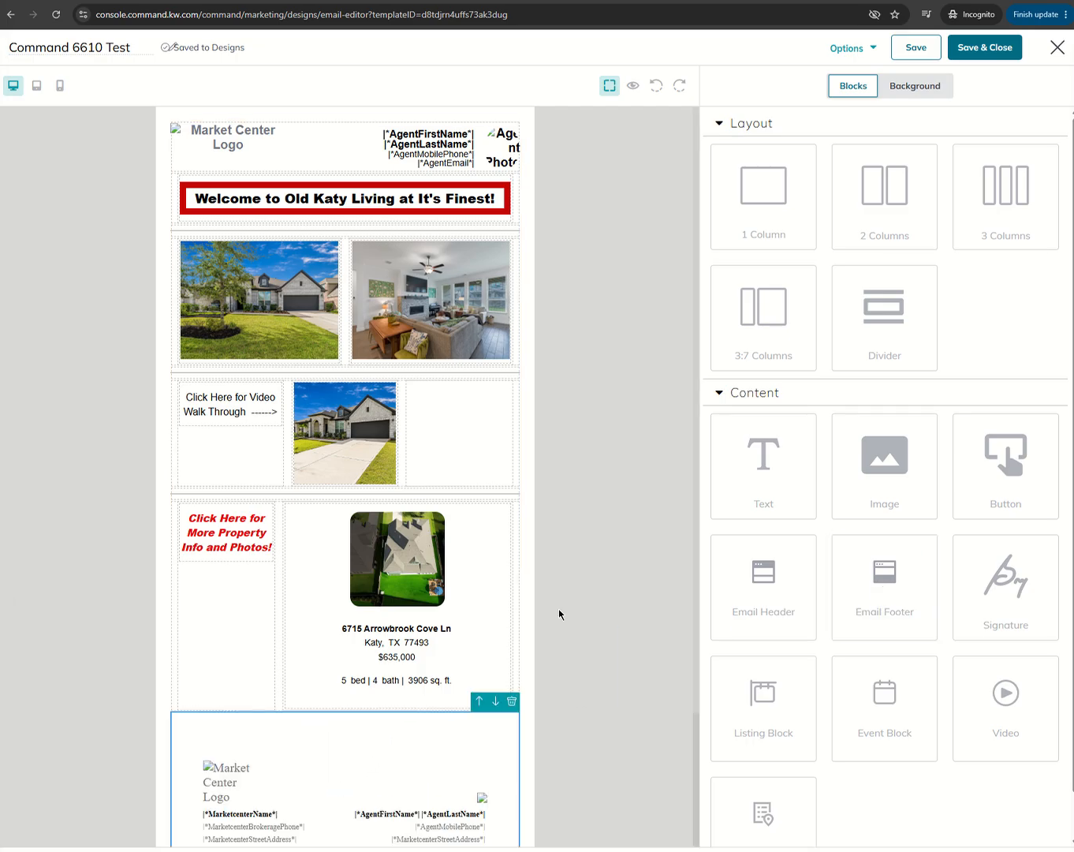
scroll(558, 610, down, 3)
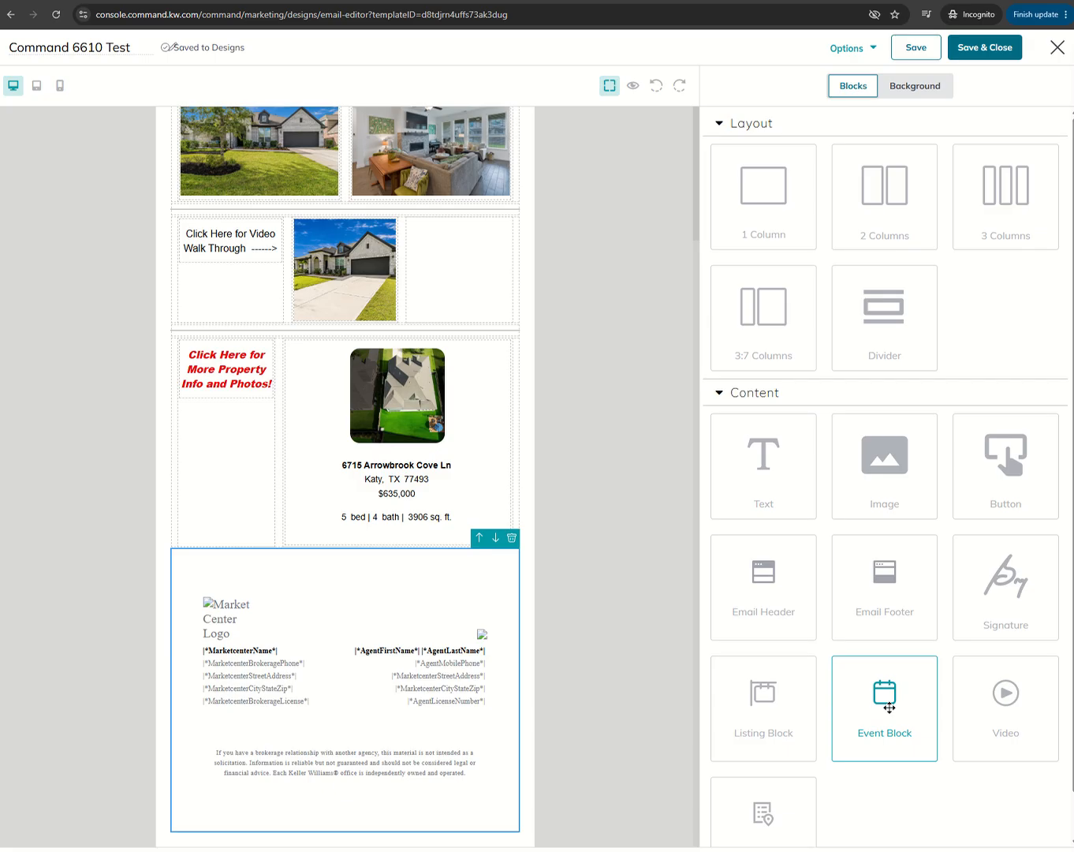
Add an Event Block to the empty third column beside the video walk-through photo, and examine the link options for its image.
drag(884, 701, 447, 338)
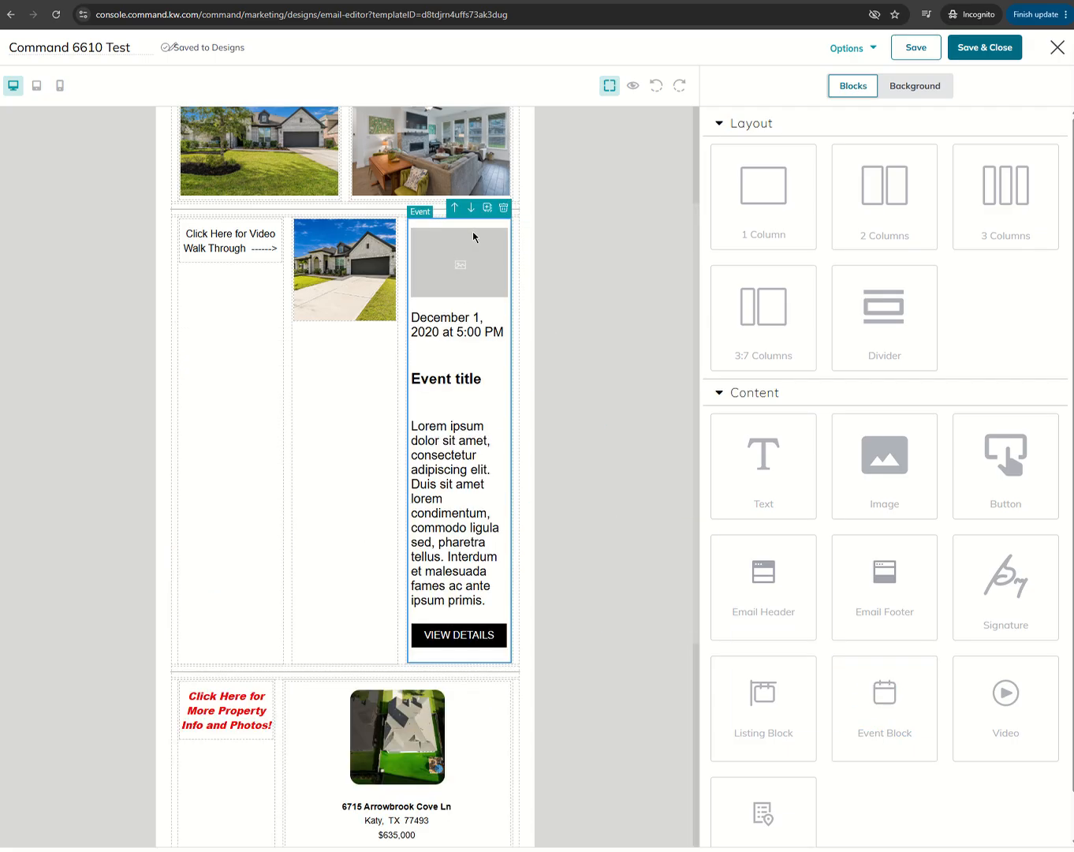
click(462, 276)
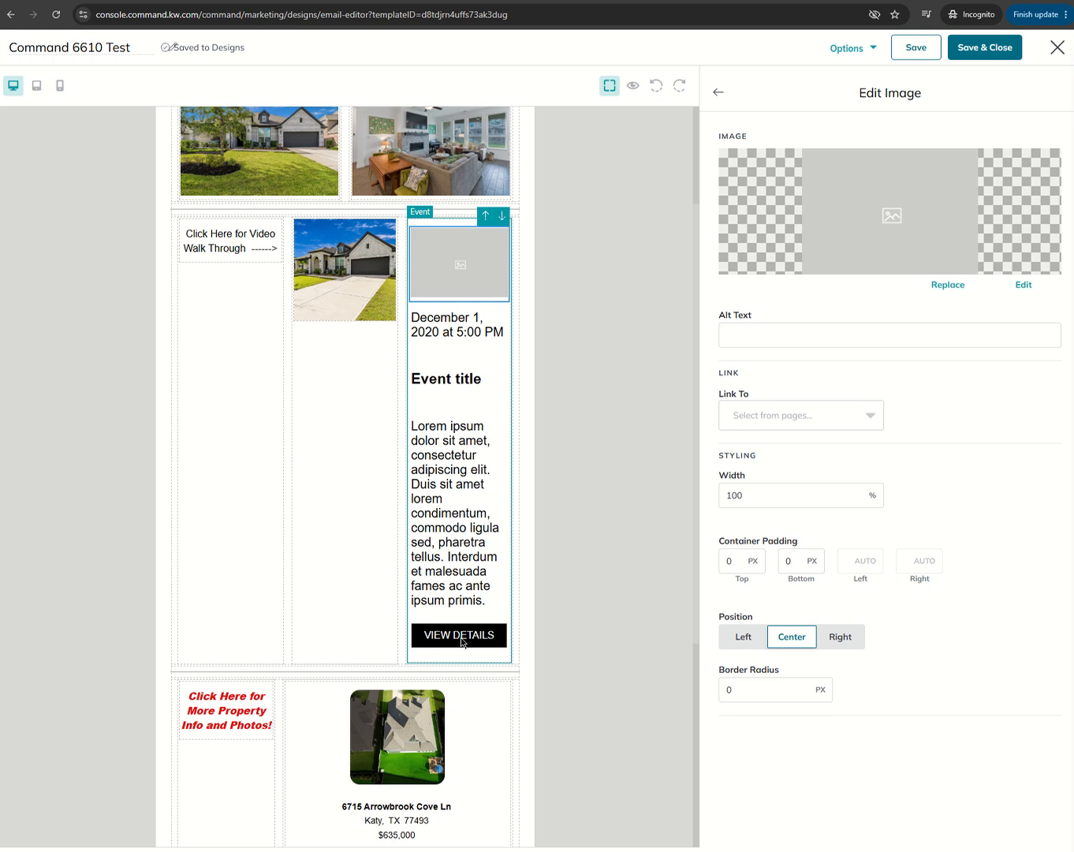
click(757, 420)
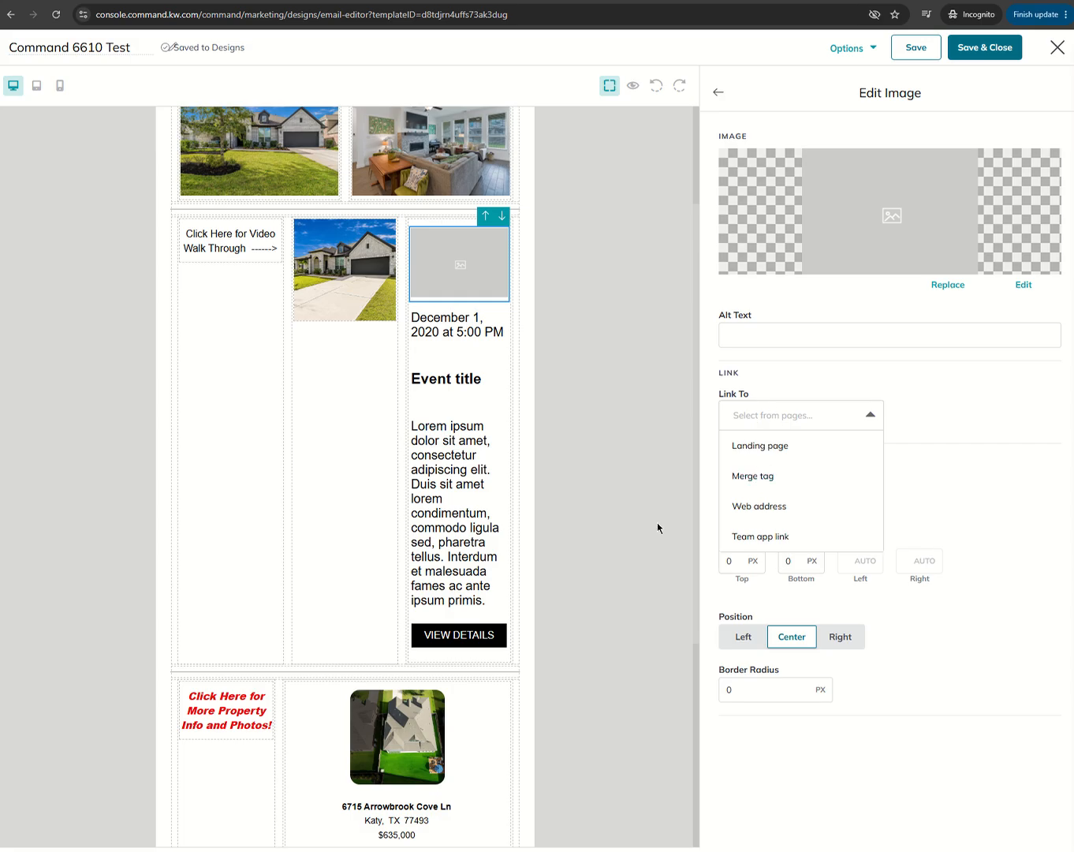
click(616, 503)
scroll(575, 425, down, 3)
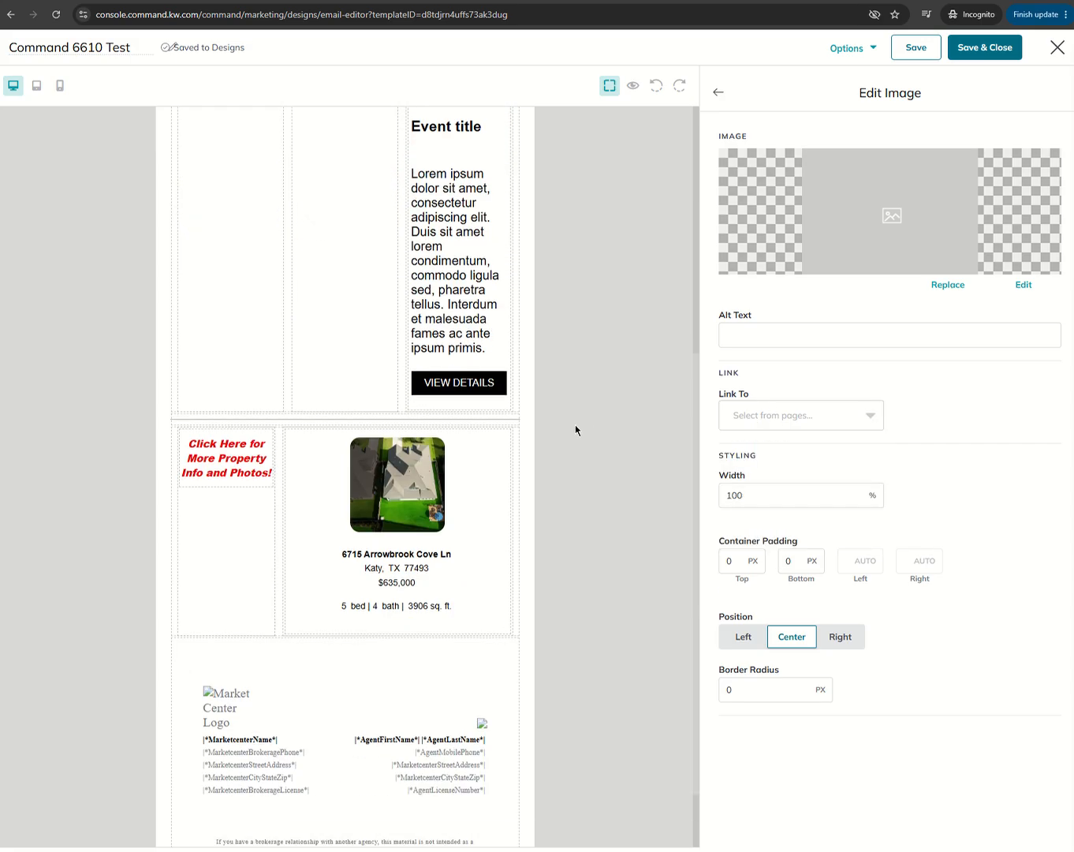
scroll(575, 424, down, 1)
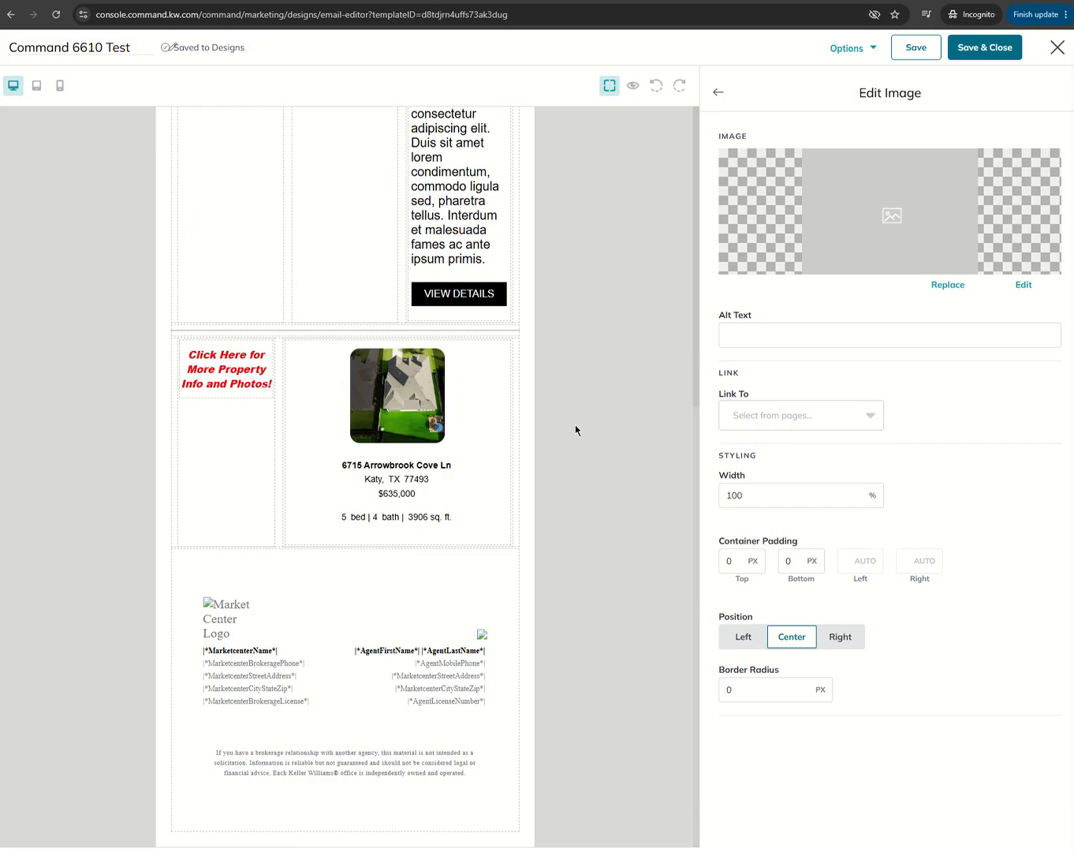
Save the email design over the existing version, then save and close it to return to the designs list.
click(916, 52)
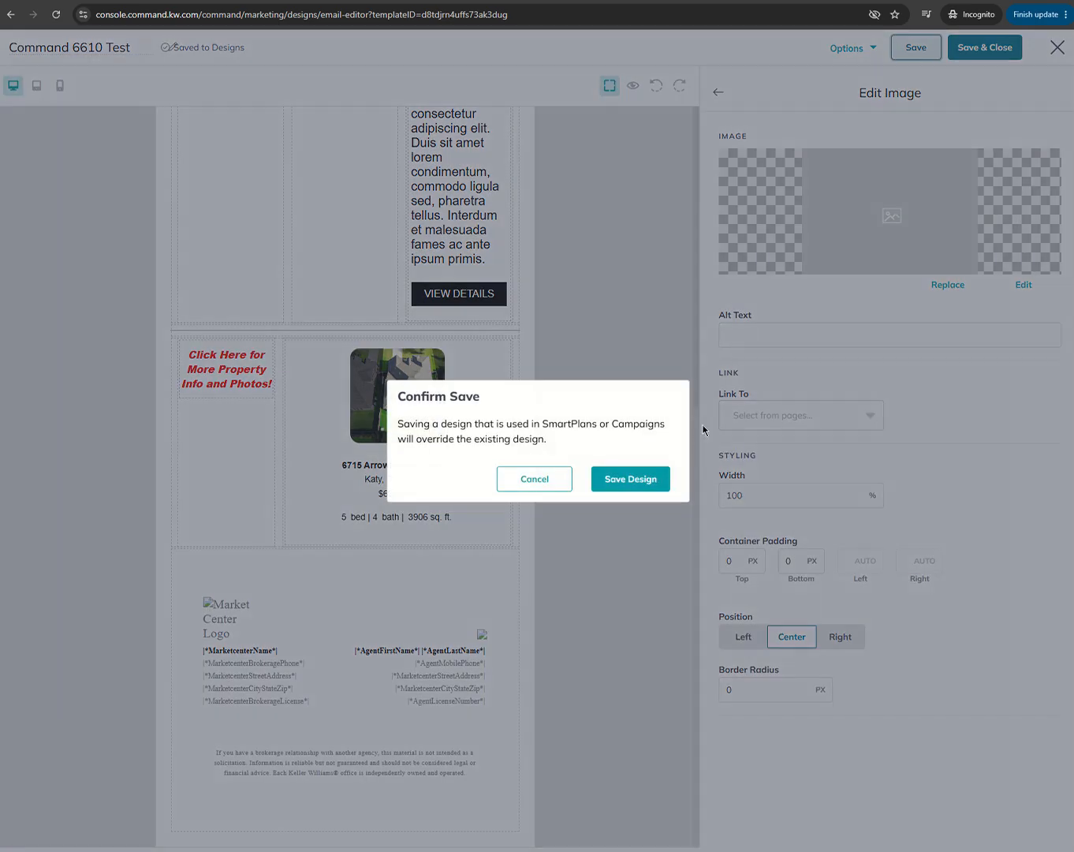
click(644, 480)
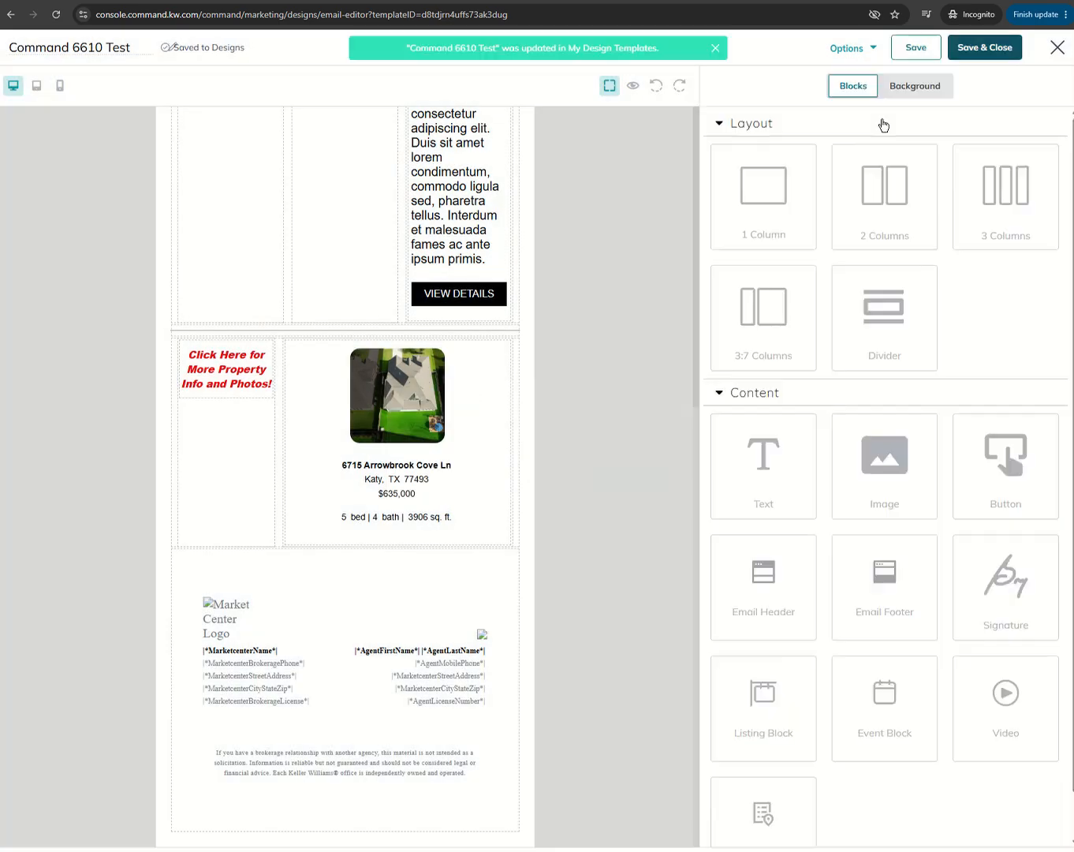
click(996, 48)
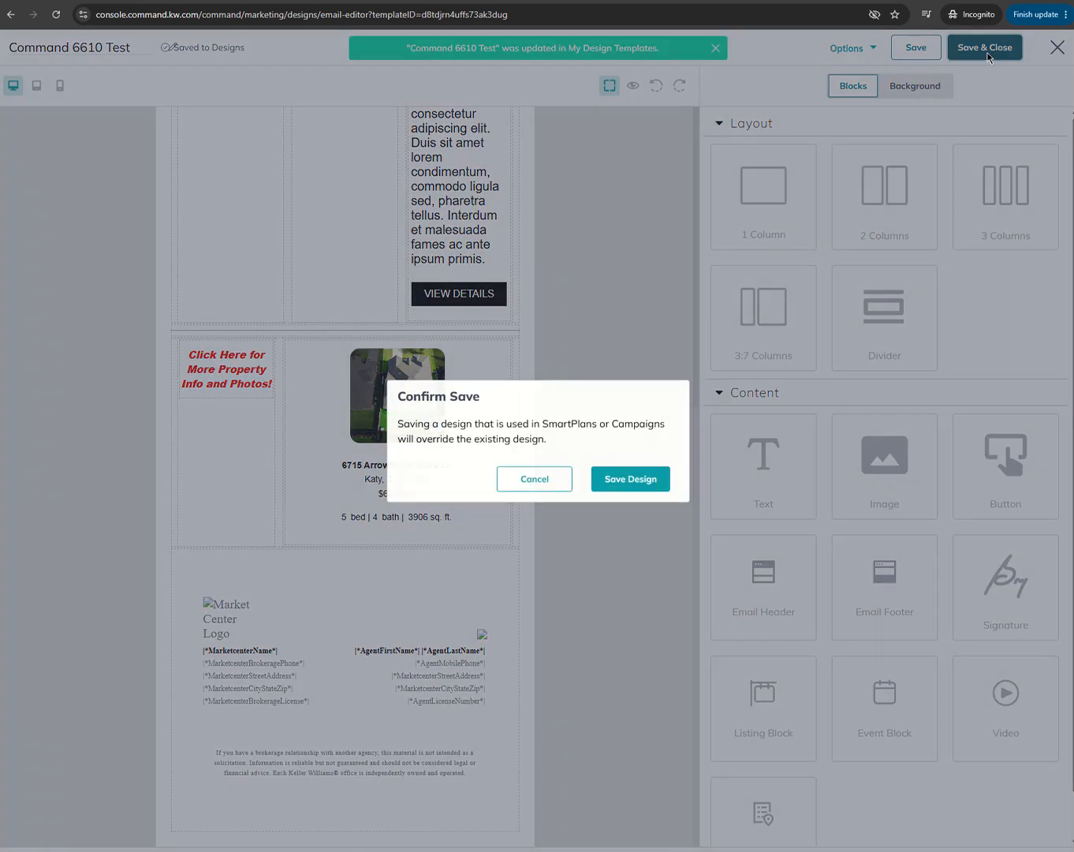
click(642, 478)
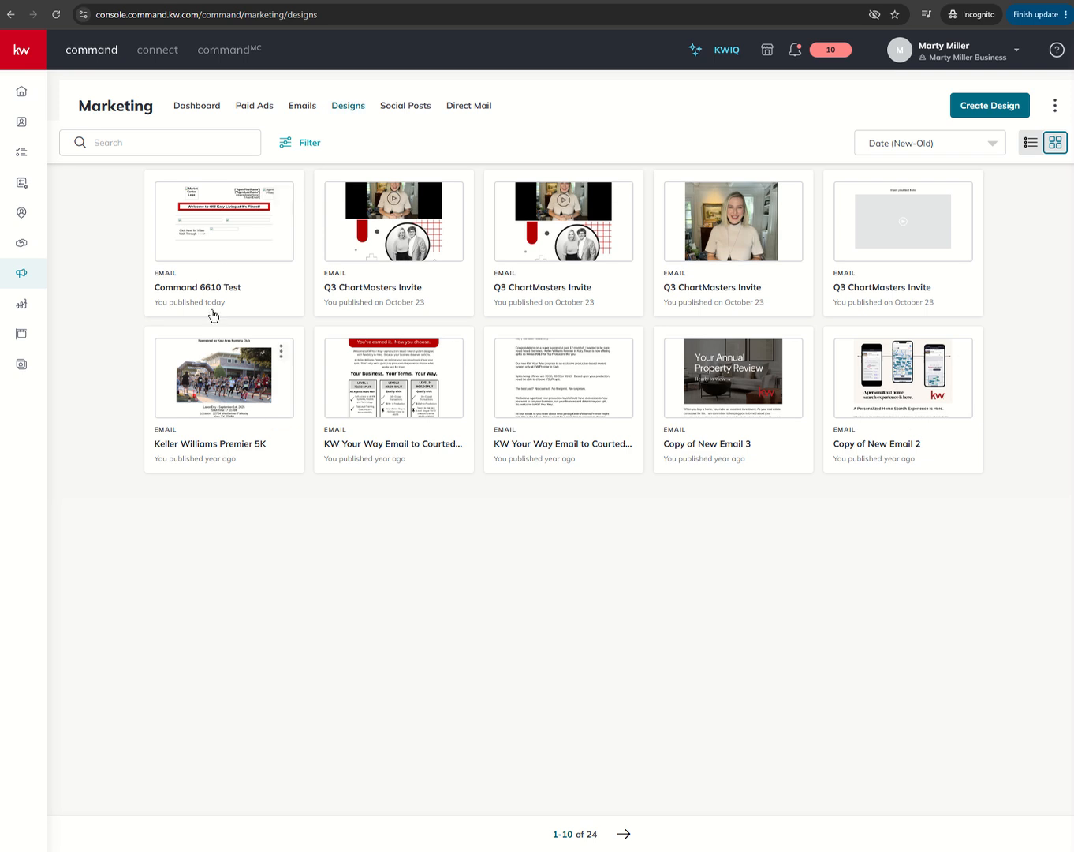
Reopen the Command 6610 Test design, look through its whole layout, and close it without saving.
click(224, 273)
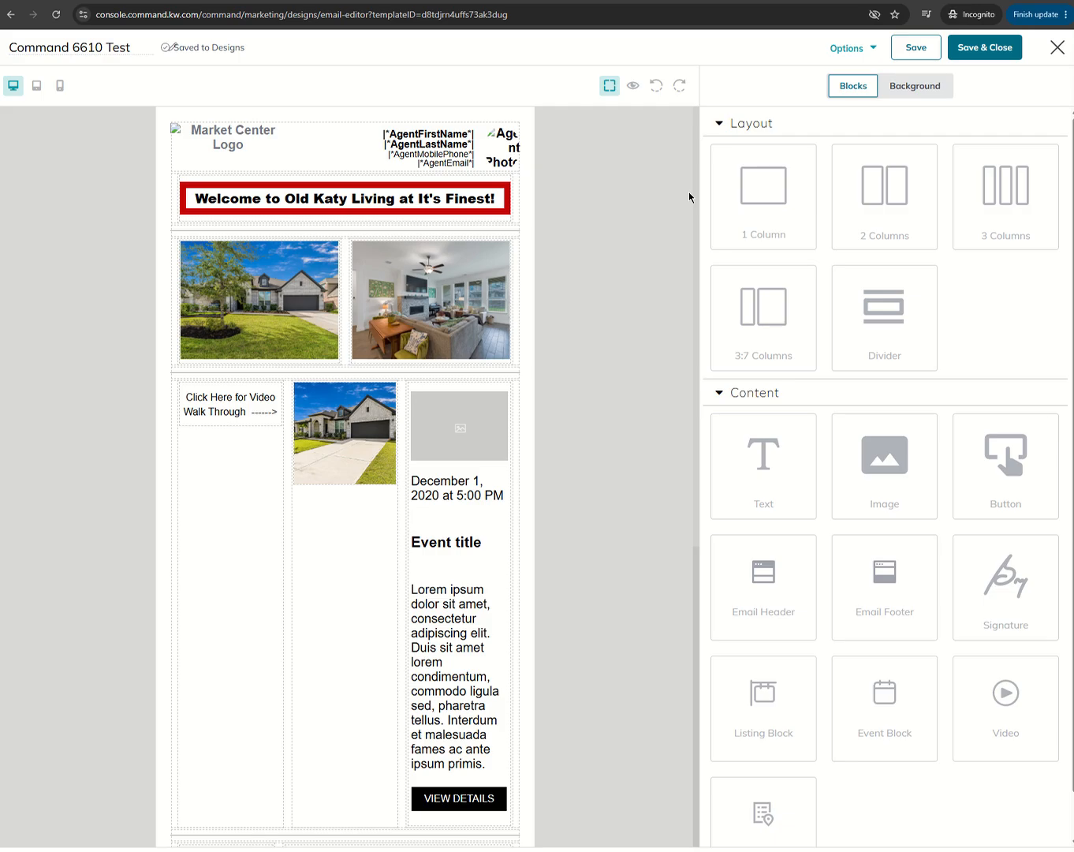
scroll(604, 282, down, 6)
scroll(615, 323, up, 6)
click(1058, 47)
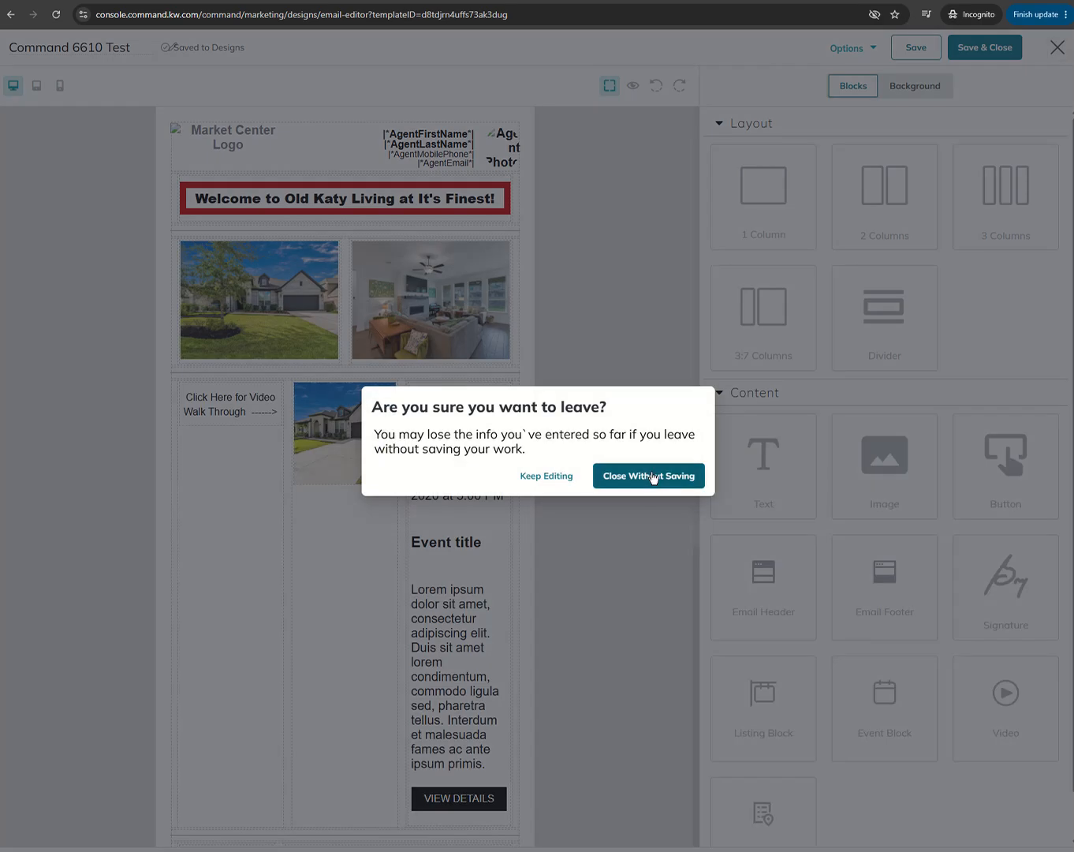
click(623, 477)
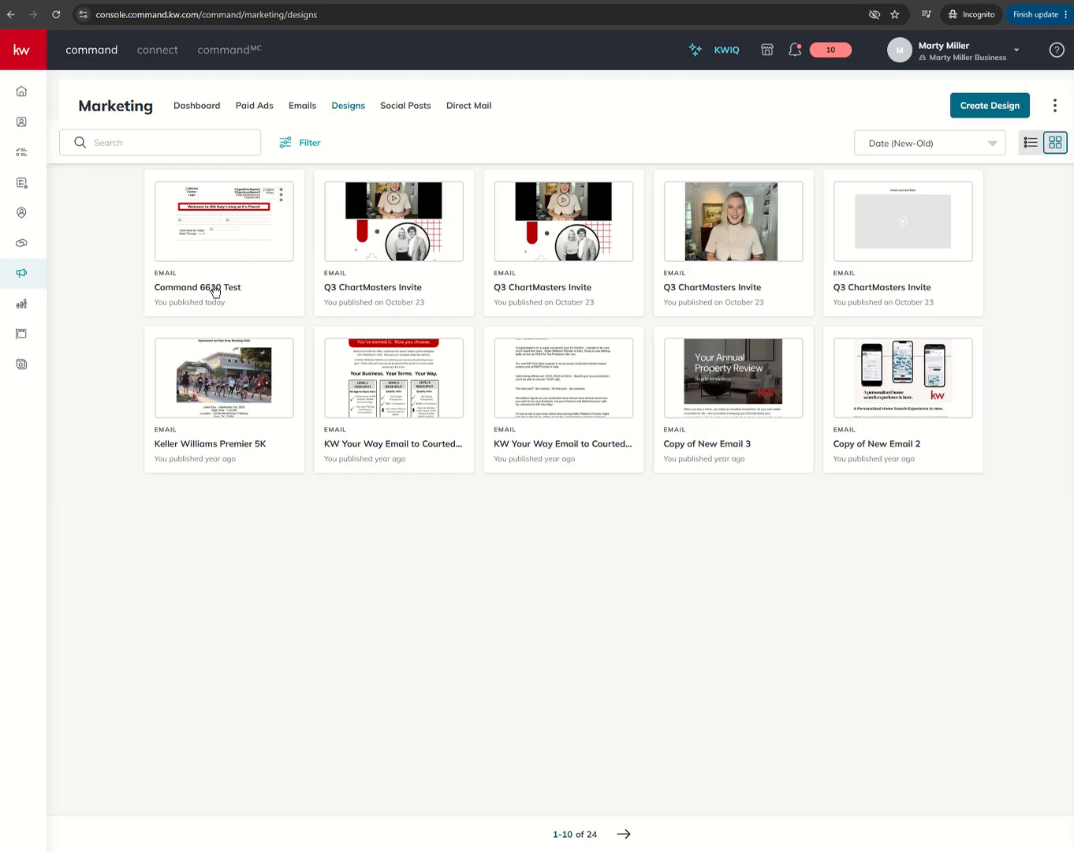
Make a copy of the Command 6610 Test design in the agent's own business library, and open the original design for editing.
click(281, 197)
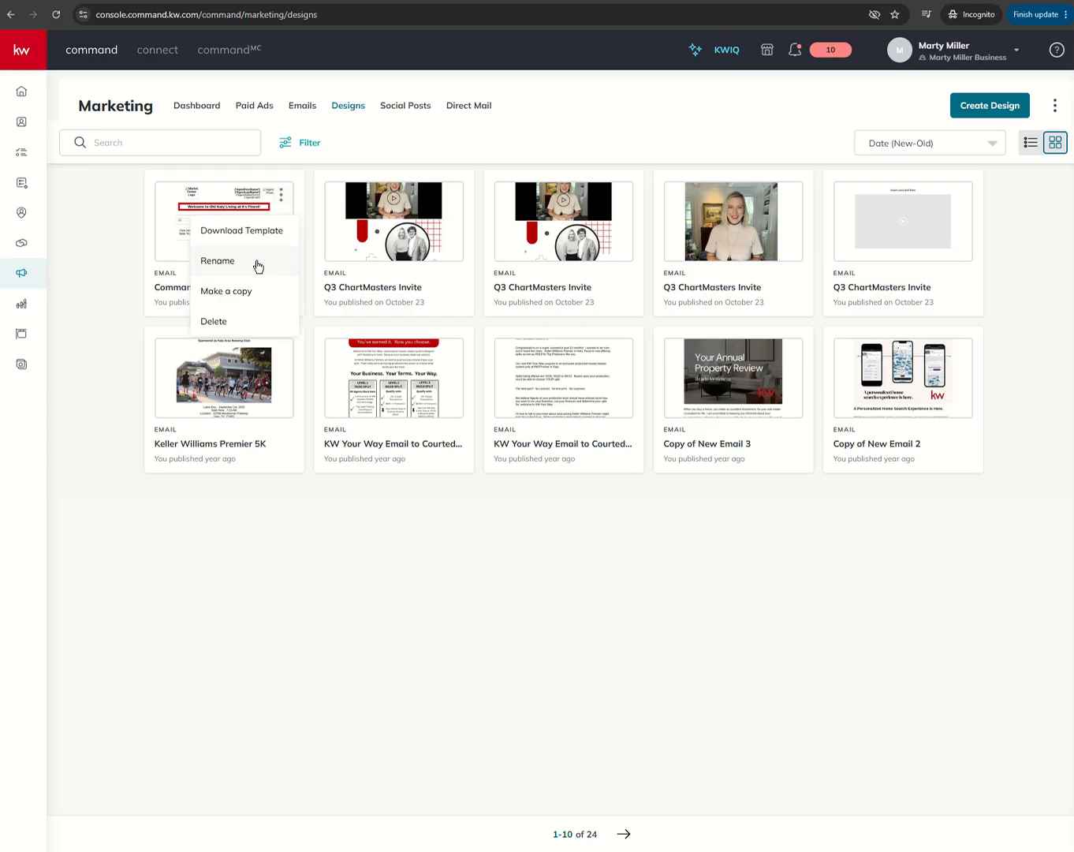
click(247, 296)
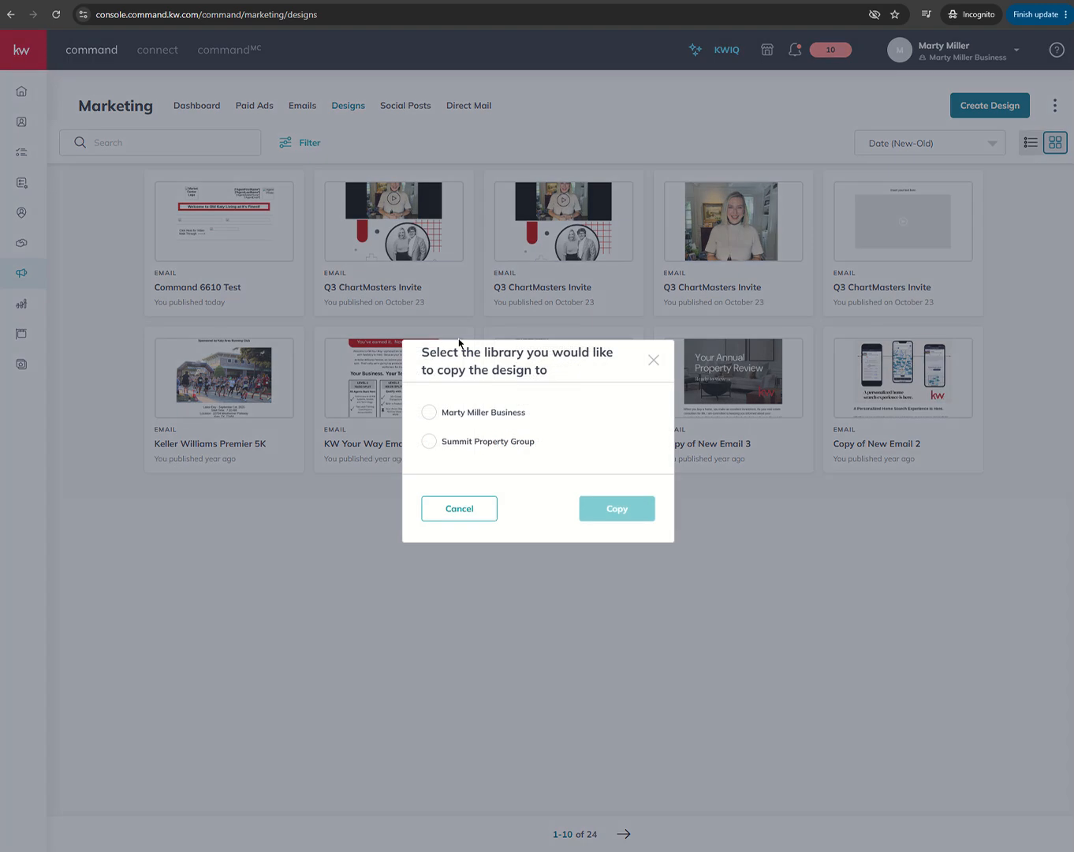
click(430, 413)
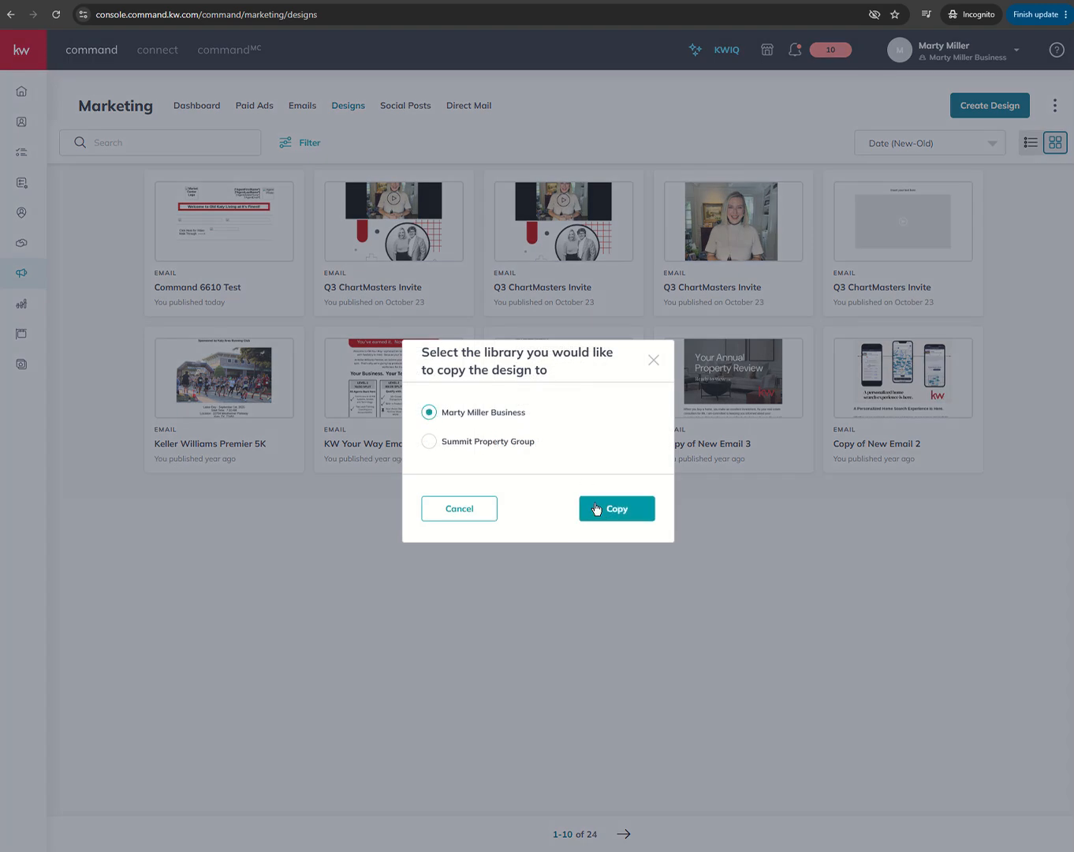
click(601, 509)
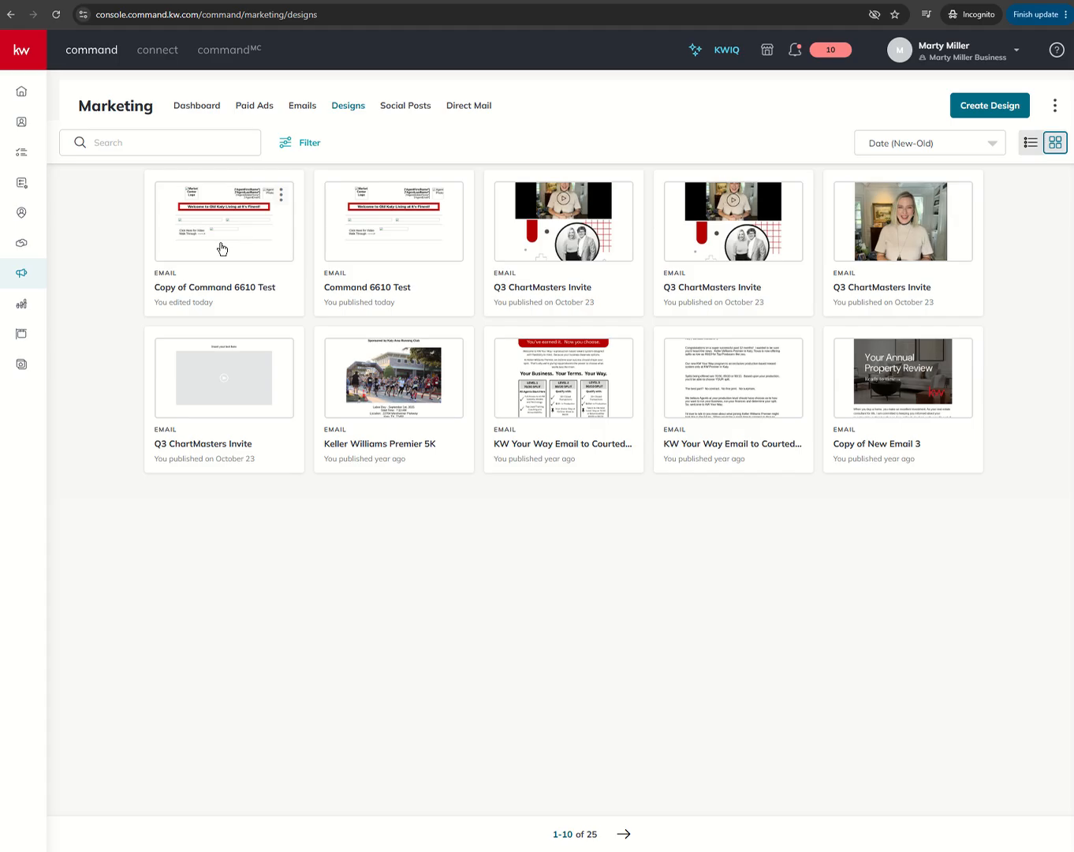
click(396, 245)
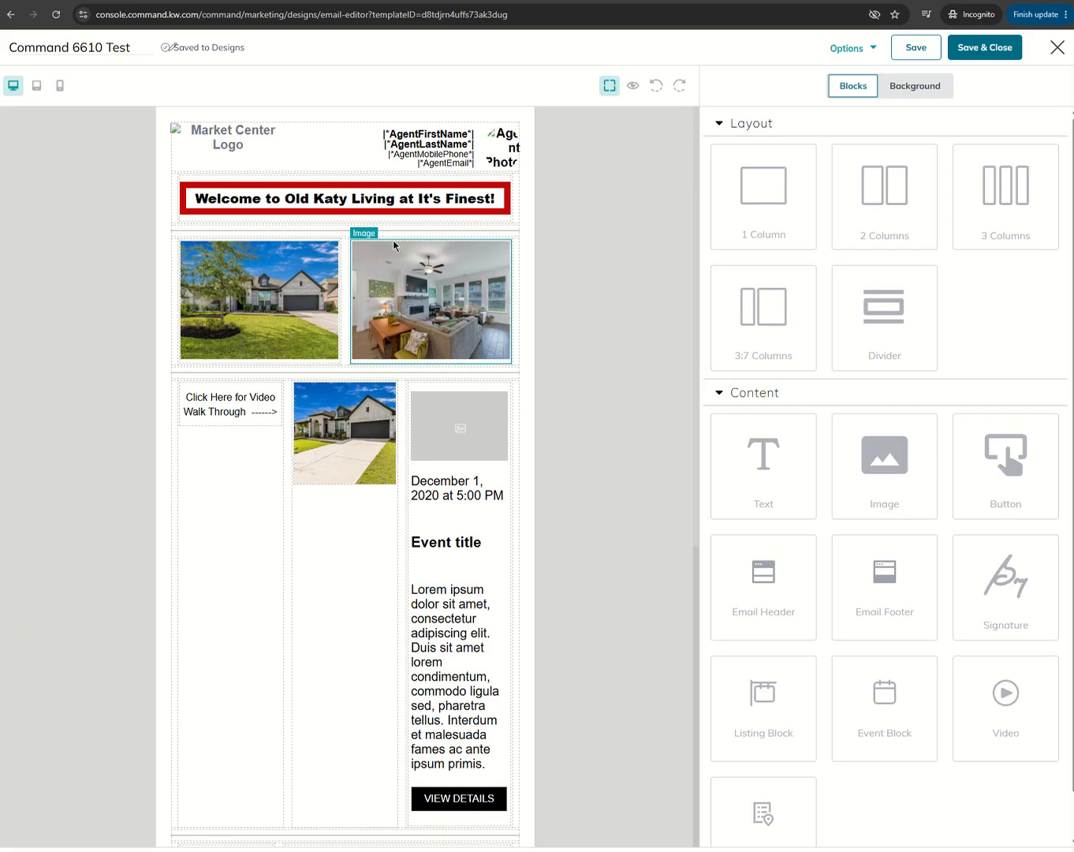